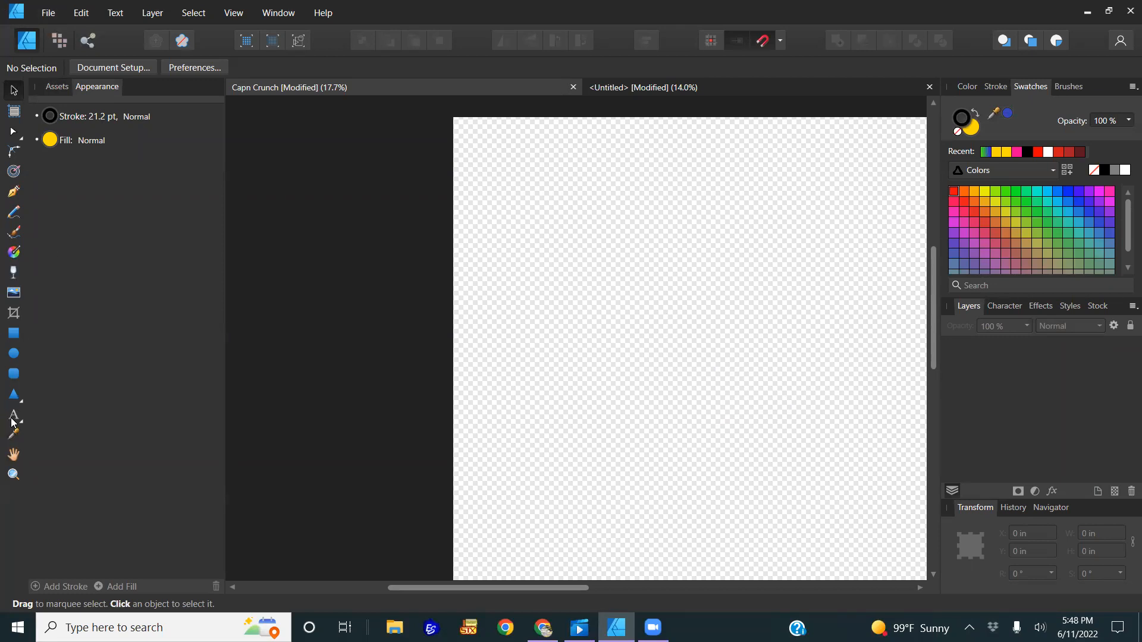
# - Create art text reading "Daddy's" on the first line and "Girl" indented on a second line
pyautogui.press('t')
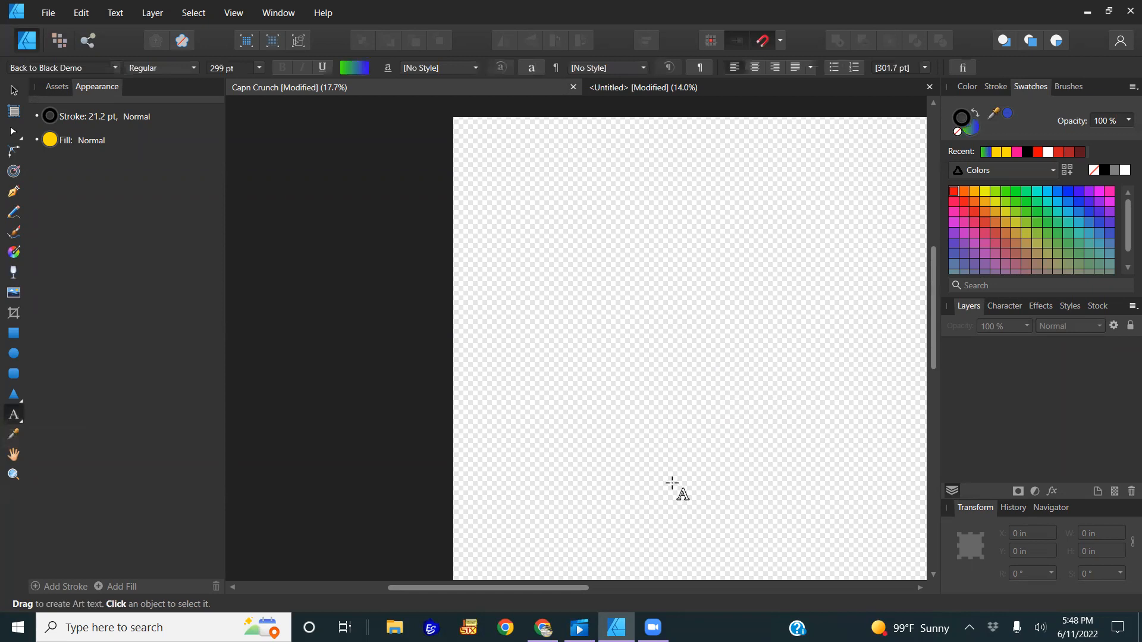
pyautogui.click(637, 351)
pyautogui.write('D')
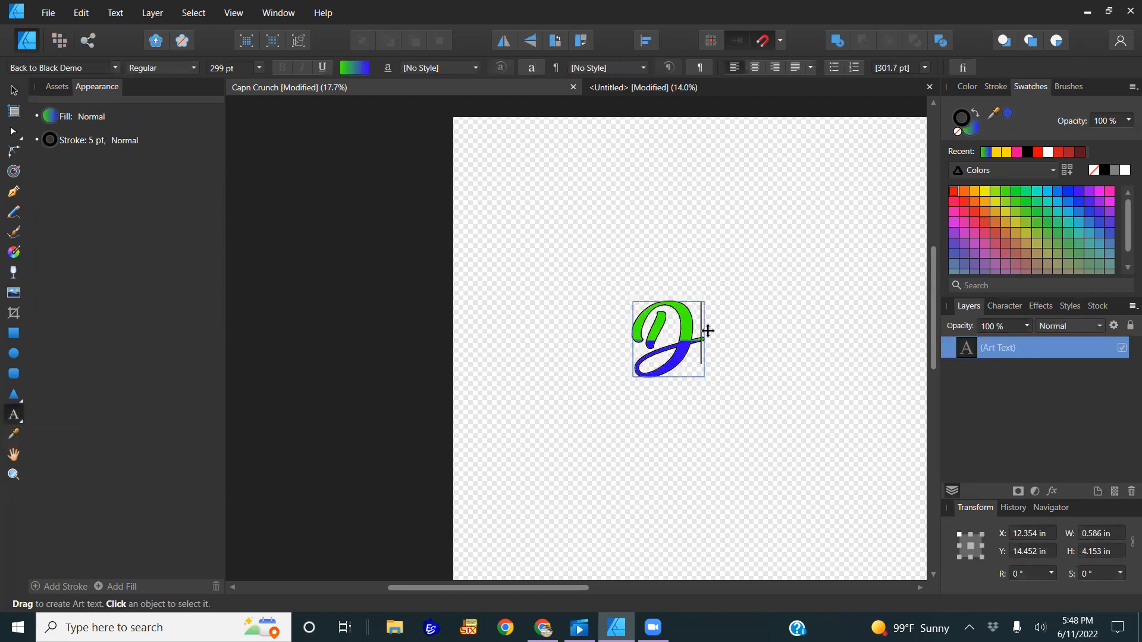
pyautogui.write('addys')
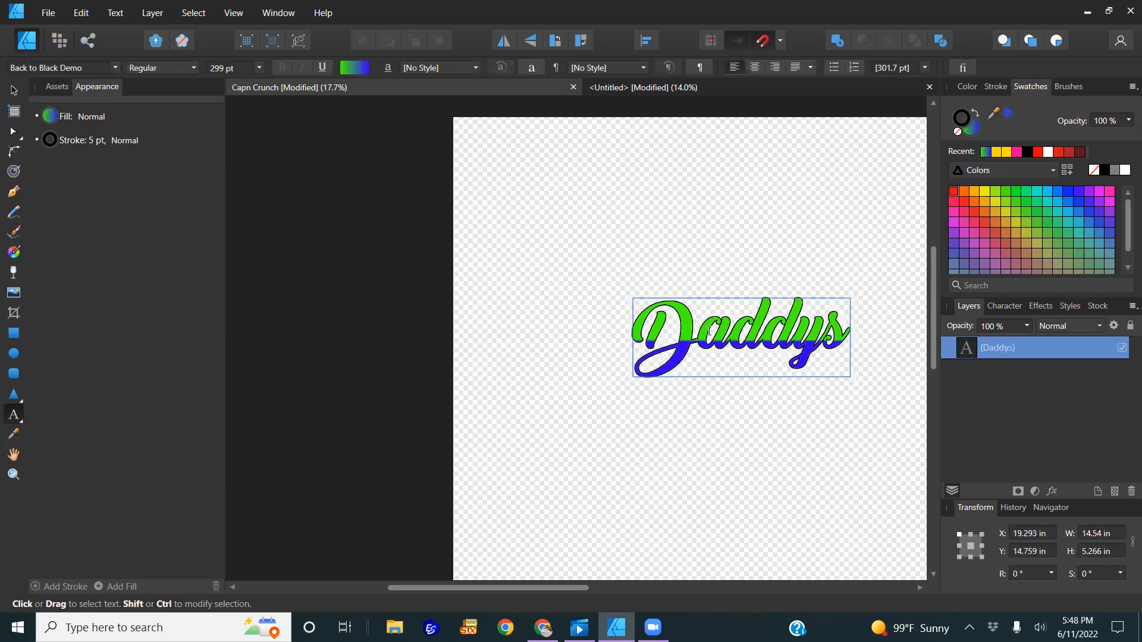
pyautogui.press('BackSpace')
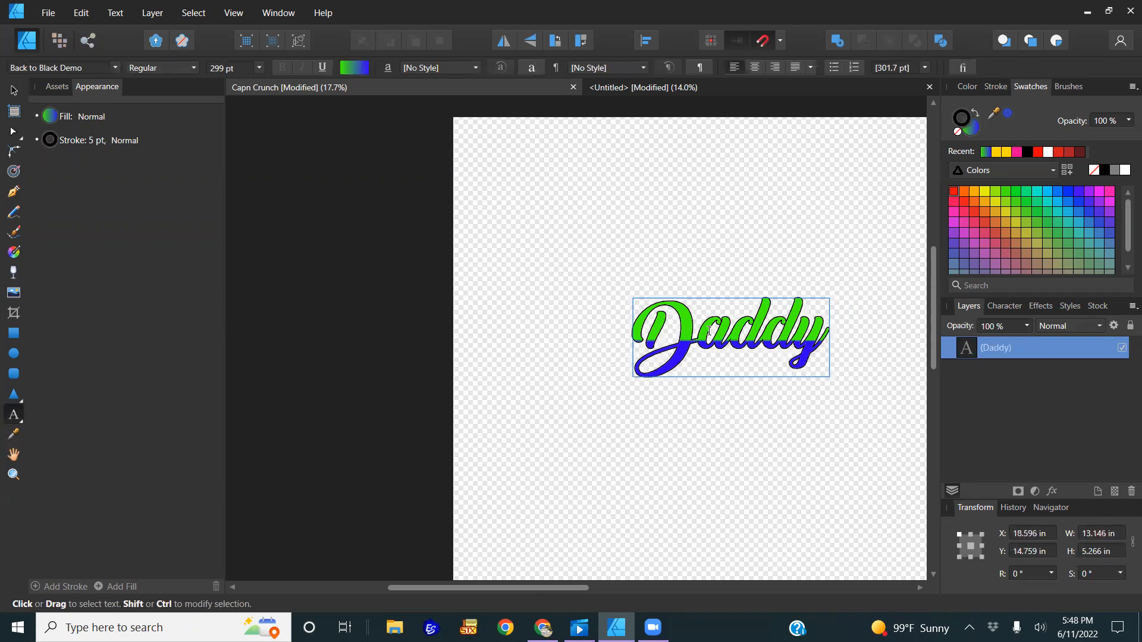
pyautogui.write("'s")
pyautogui.press('Return')
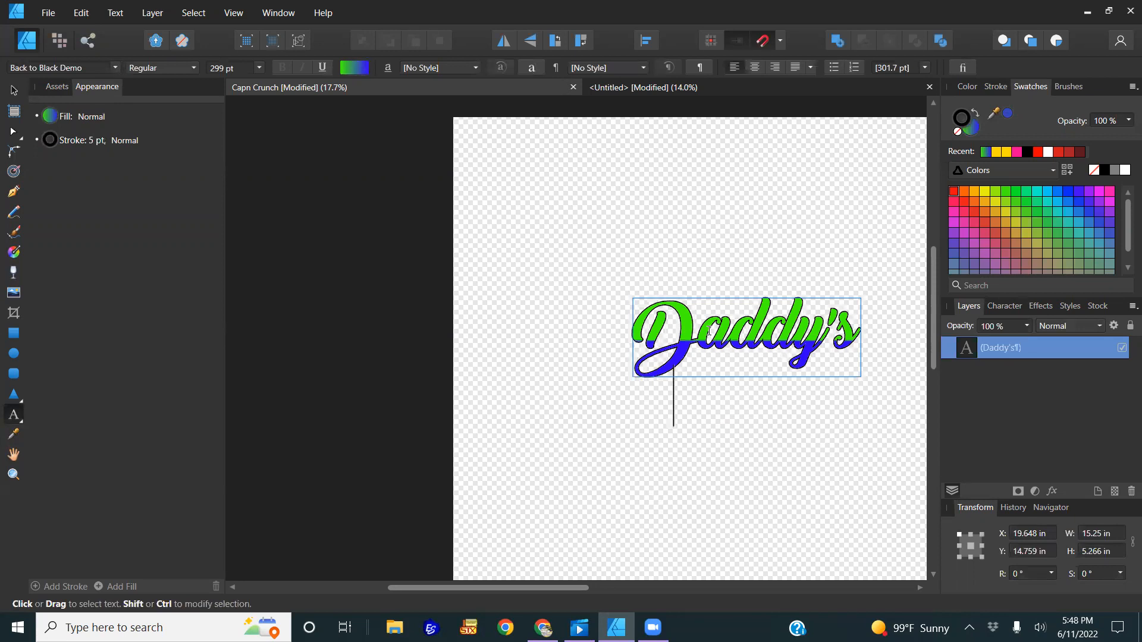
pyautogui.write('G')
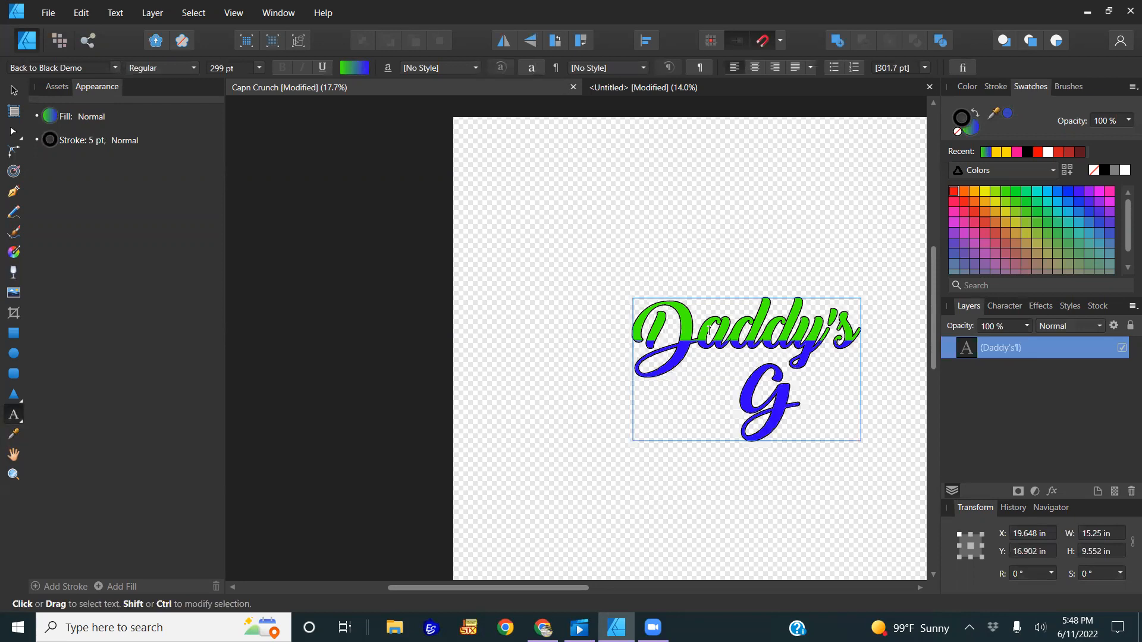
pyautogui.write('irl')
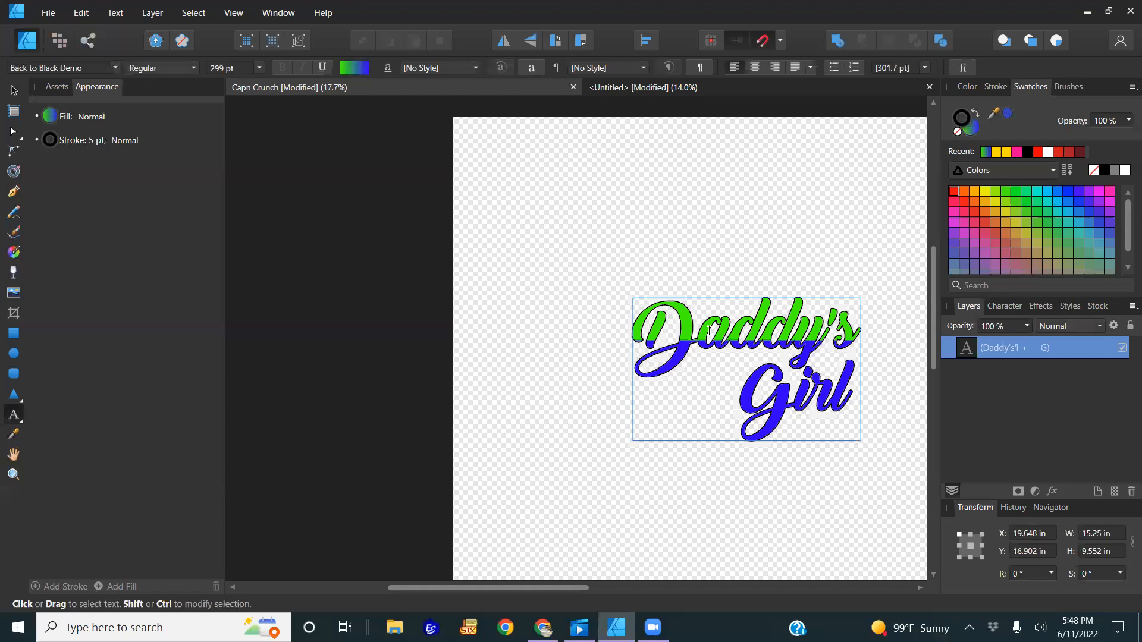
# - Reduce the indent before "Girl" by deleting two of the blank characters ahead of the word
pyautogui.press('Left')
pyautogui.press('Left')
pyautogui.press('Left')
pyautogui.press('Left')
pyautogui.press('BackSpace')
pyautogui.press('BackSpace')
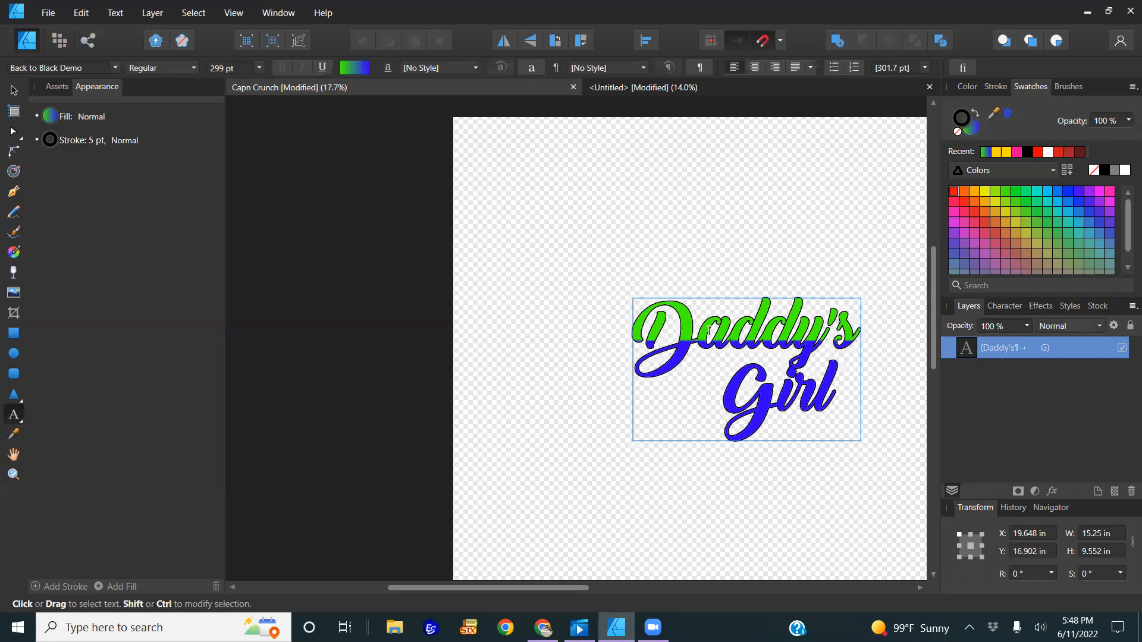
# - Fill the "Daddy's Girl" text with white and move it slightly up and to the left
pyautogui.click(970, 122)
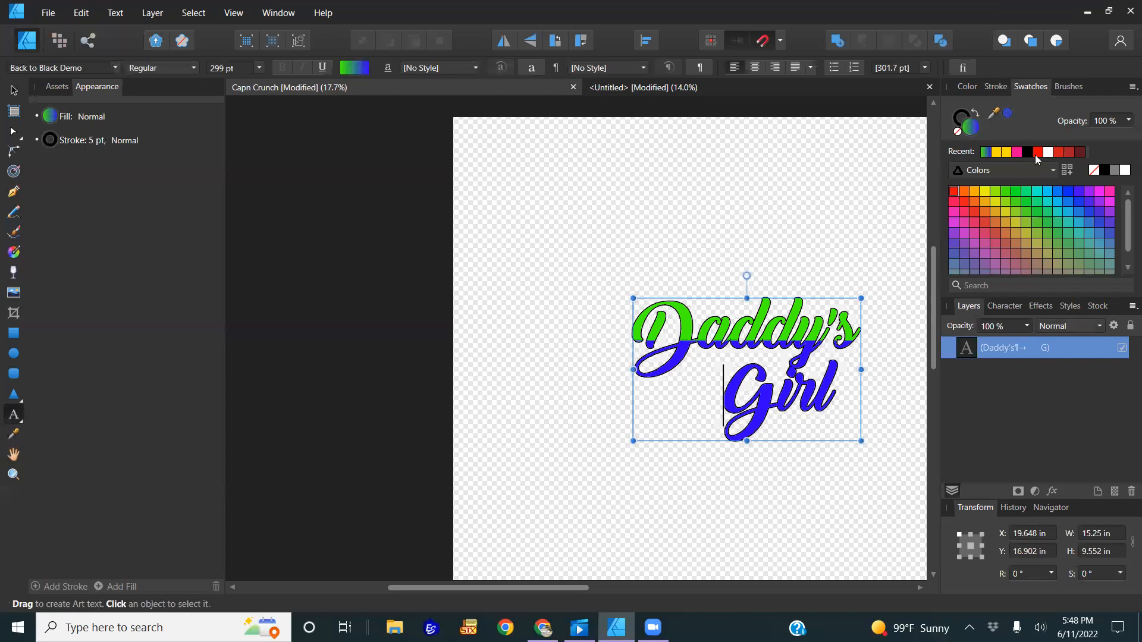
pyautogui.click(1048, 153)
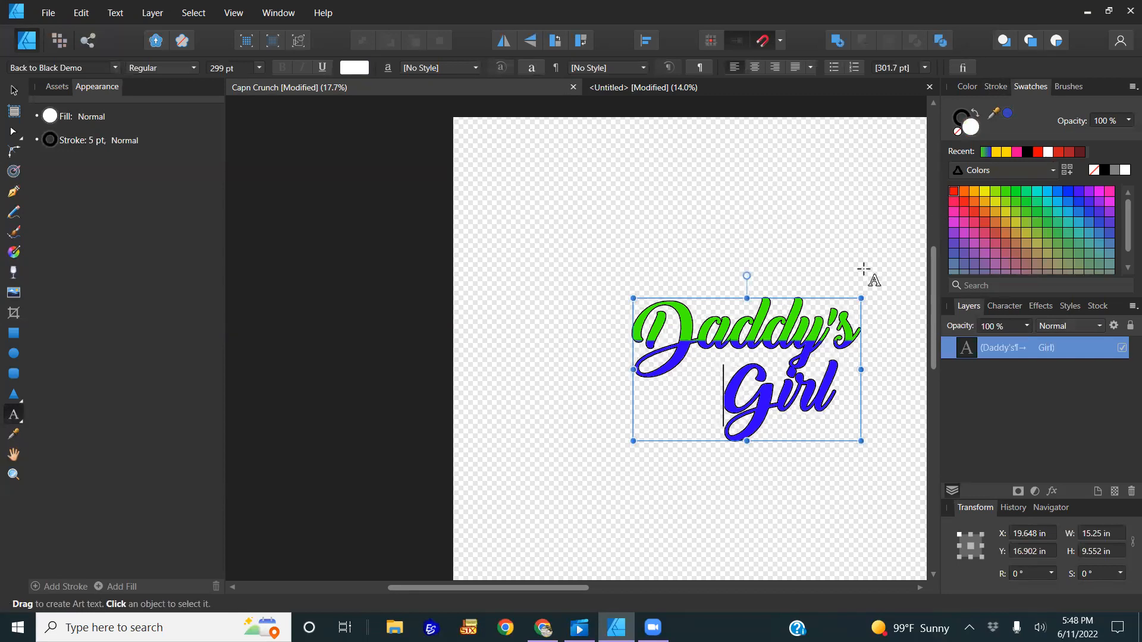
pyautogui.click(14, 90)
pyautogui.click(1048, 152)
pyautogui.moveTo(808, 341); pyautogui.dragTo(768, 315)
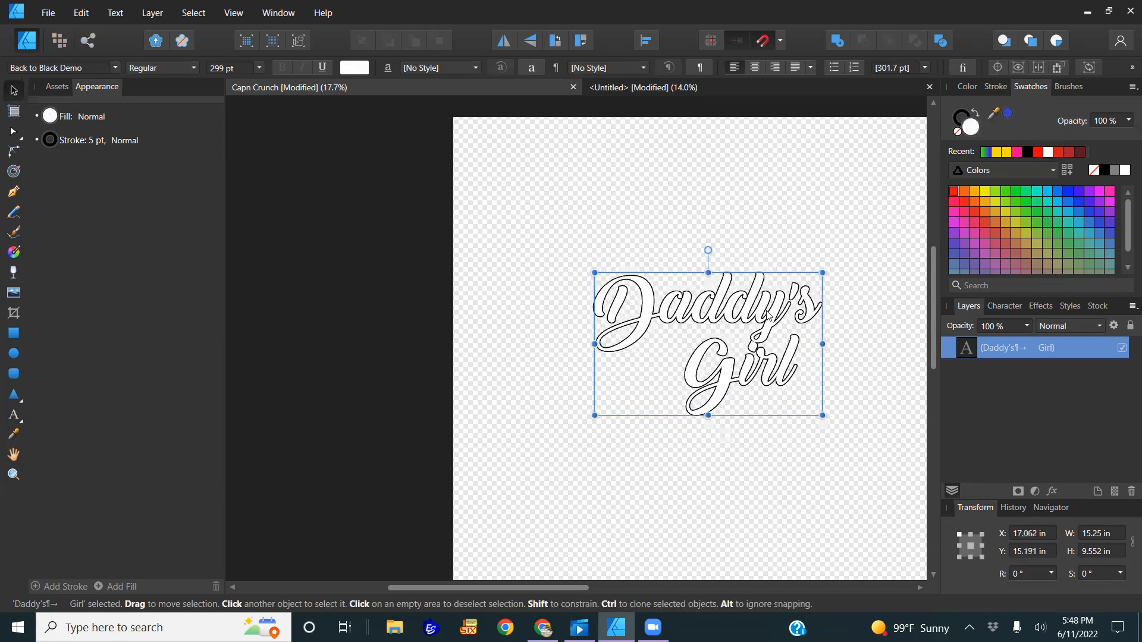
# - Swap the text's fill and stroke colors so the fill is black, and remove the stroke
pyautogui.click(976, 111)
pyautogui.click(959, 132)
pyautogui.hotkey('ctrl', 'z')
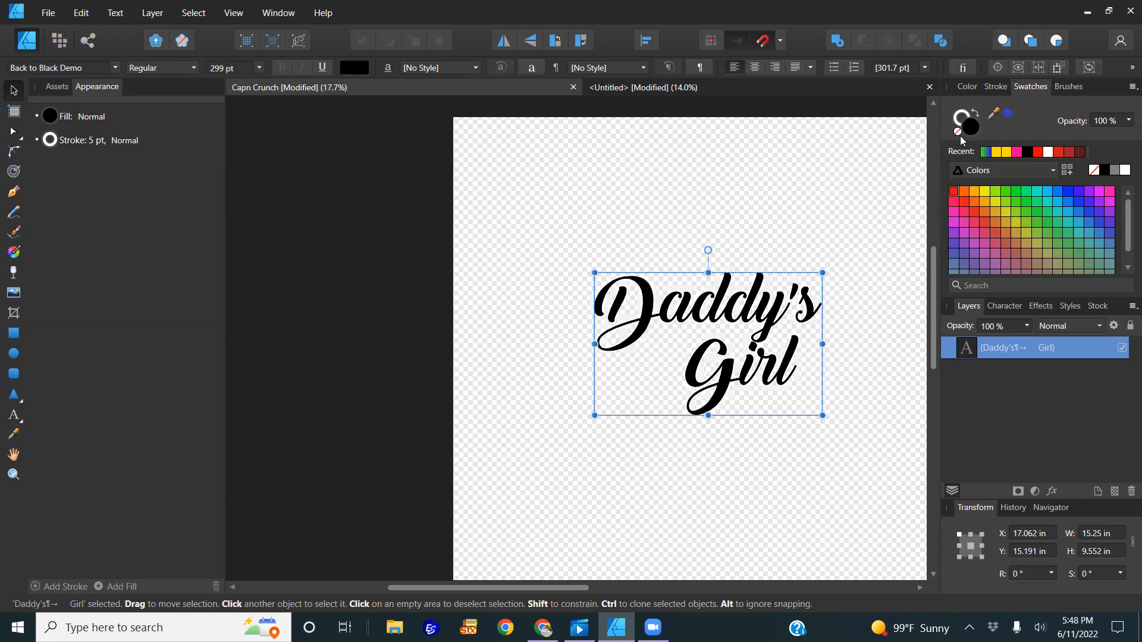
pyautogui.click(962, 117)
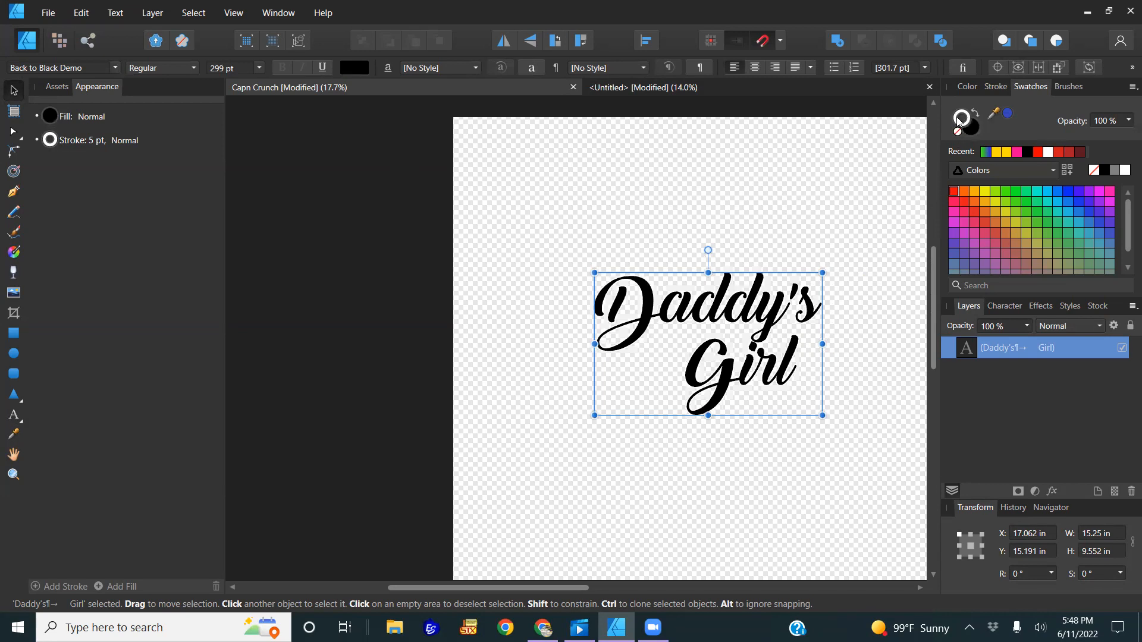
pyautogui.click(866, 205)
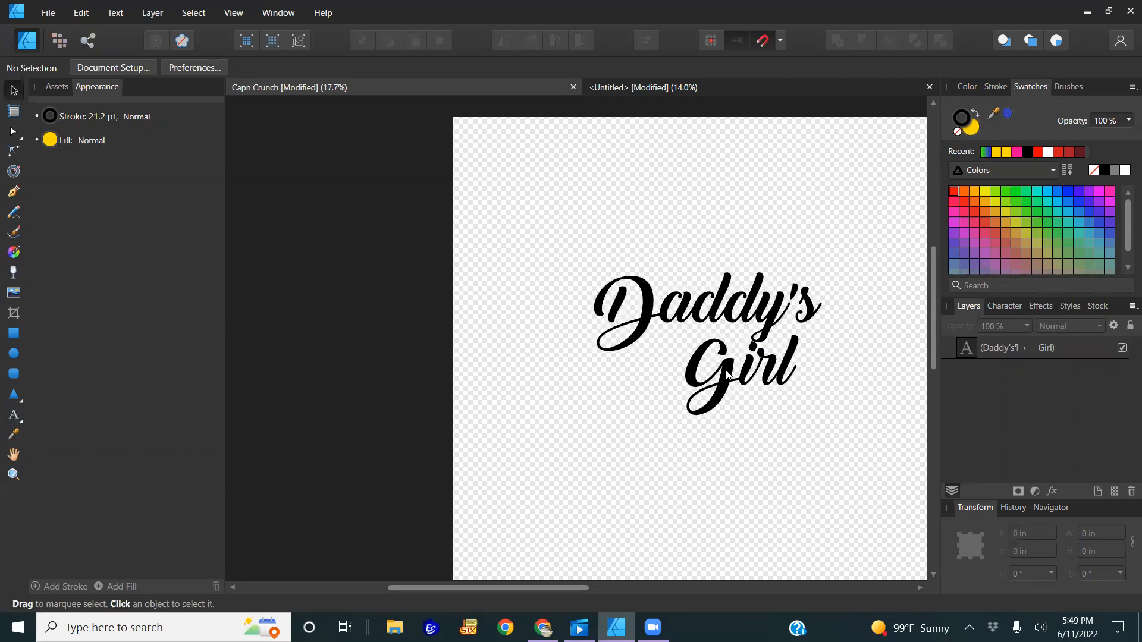
# - Delete the indent before "Girl" and start the word at the beginning of its own second line
pyautogui.click(728, 386)
pyautogui.doubleClick(687, 369)
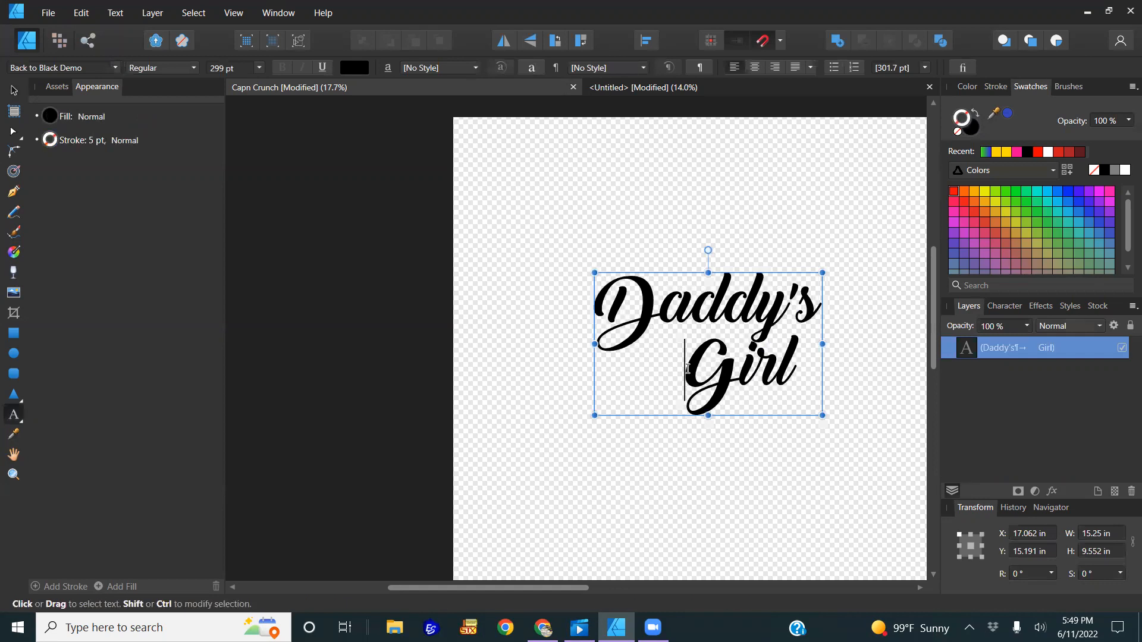
pyautogui.press('BackSpace')
pyautogui.press('BackSpace')
pyautogui.press('BackSpace')
pyautogui.press('BackSpace')
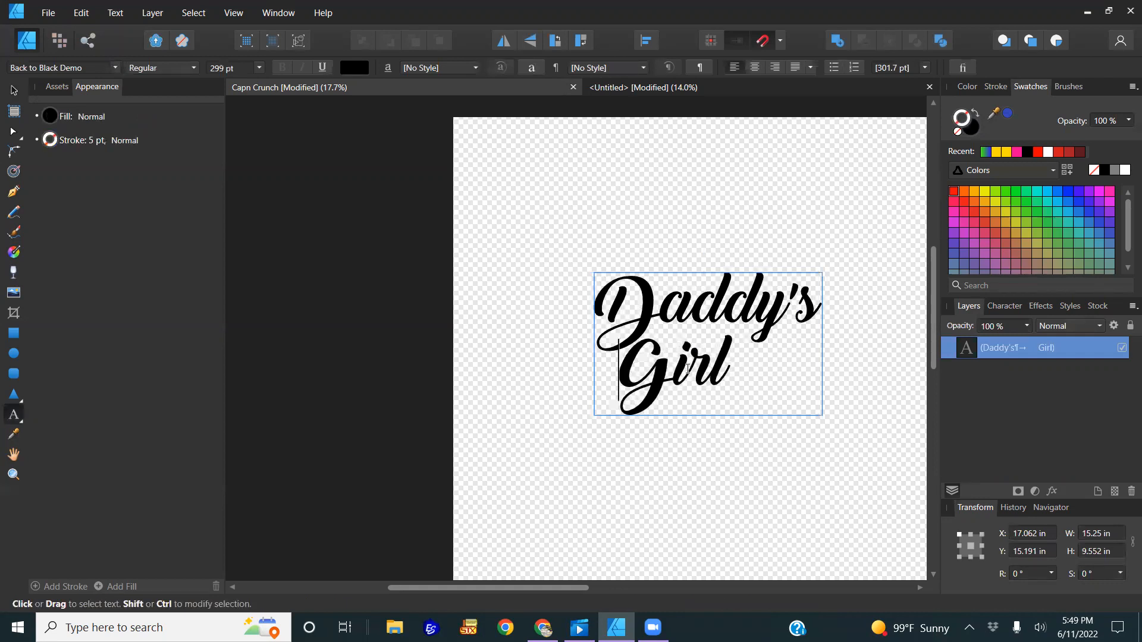
pyautogui.press('BackSpace')
pyautogui.press('BackSpace')
pyautogui.press('BackSpace')
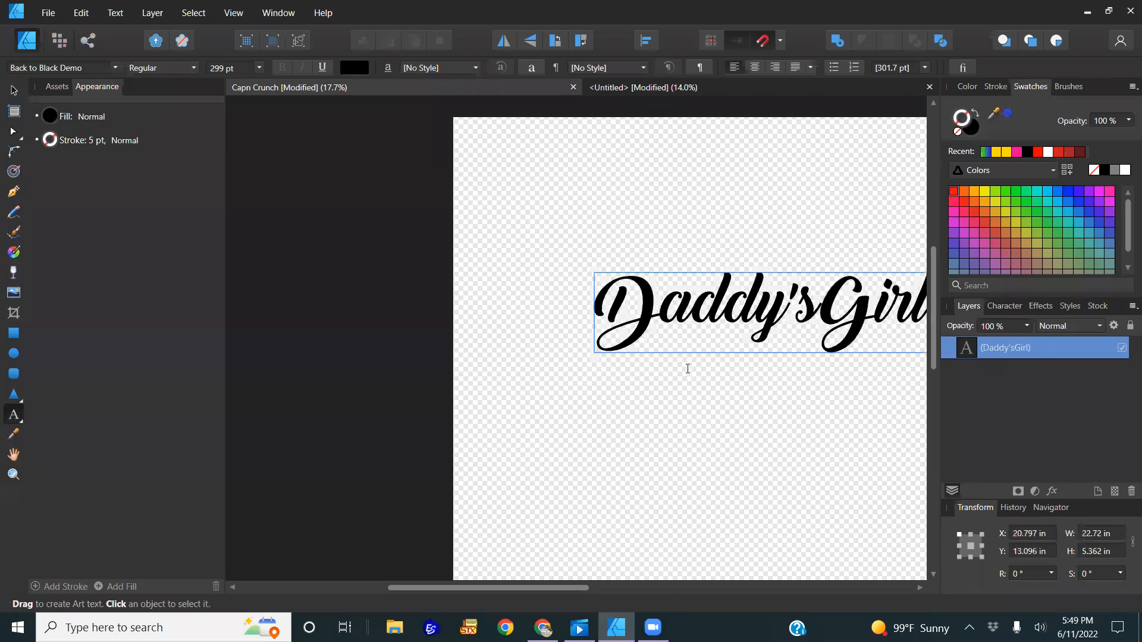
pyautogui.press('Return')
pyautogui.press('Escape')
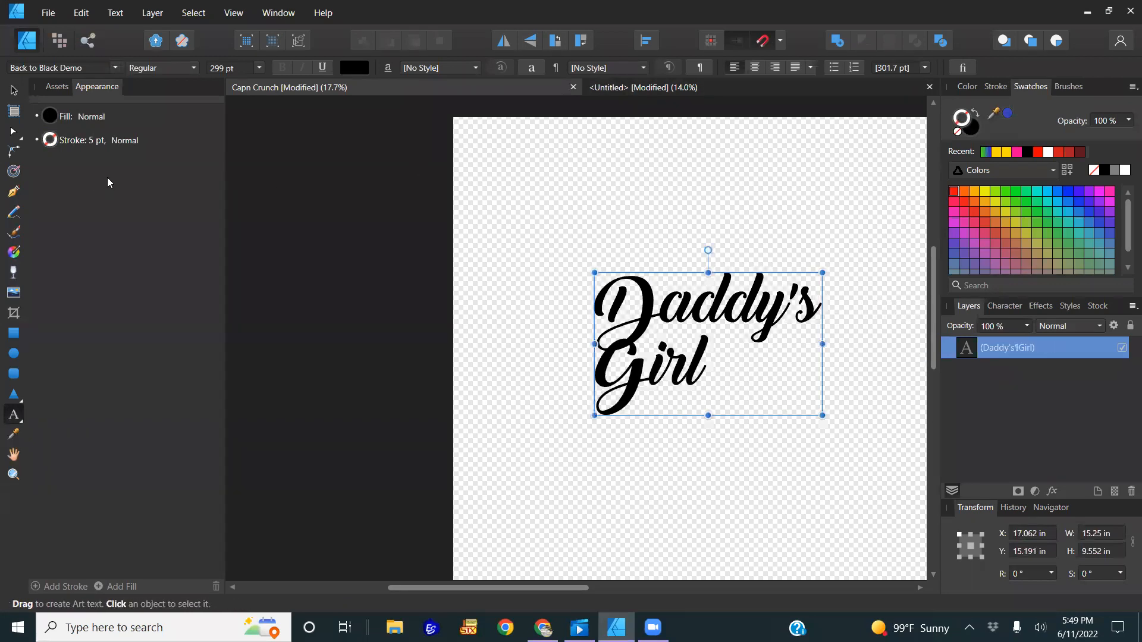
# - Center-align both lines of the "Daddy's Girl" text
pyautogui.hotkey('ctrl', 'a')
pyautogui.click(755, 67)
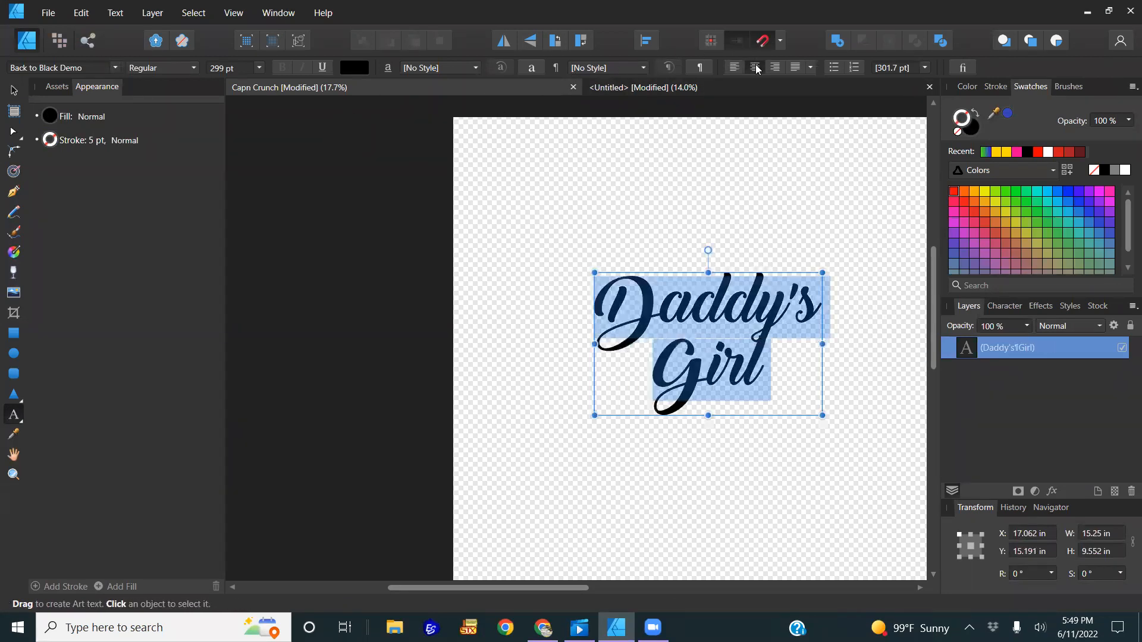
pyautogui.click(14, 89)
# - Move the "Daddy's Girl" text closer to the middle of the page and deselect it
pyautogui.scroll(-3, 747, 247)
pyautogui.scroll(-2, 763, 265)
pyautogui.scroll(4, 794, 293)
pyautogui.moveTo(675, 283); pyautogui.dragTo(740, 343)
pyautogui.click(426, 323)
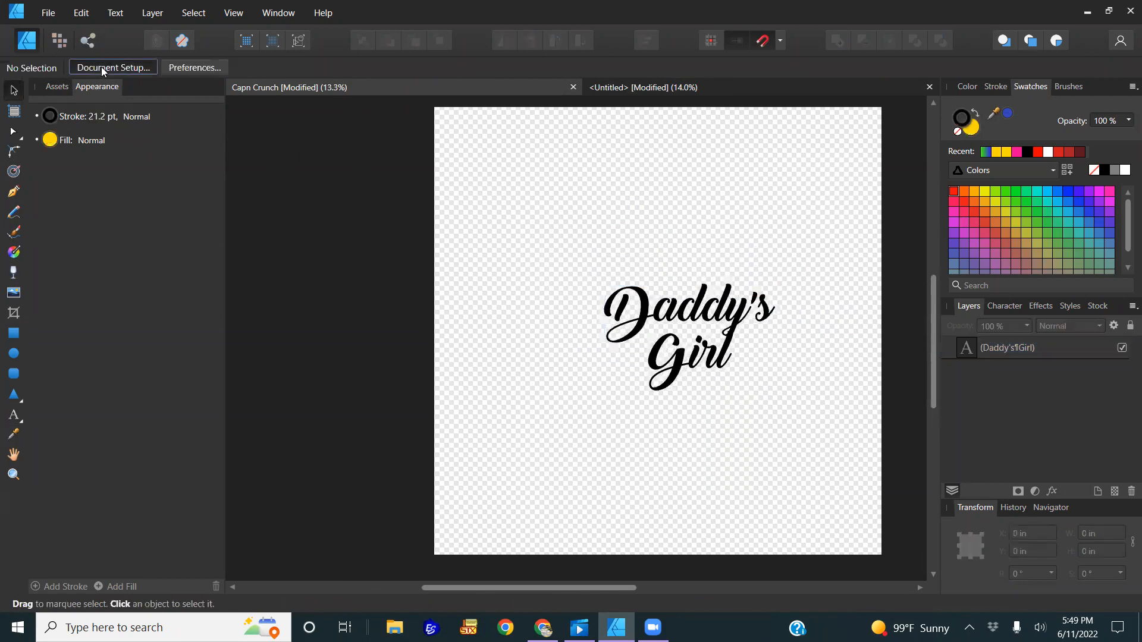
# - Change the document's page preset to Letter (ANSI A)
pyautogui.click(102, 66)
pyautogui.click(559, 212)
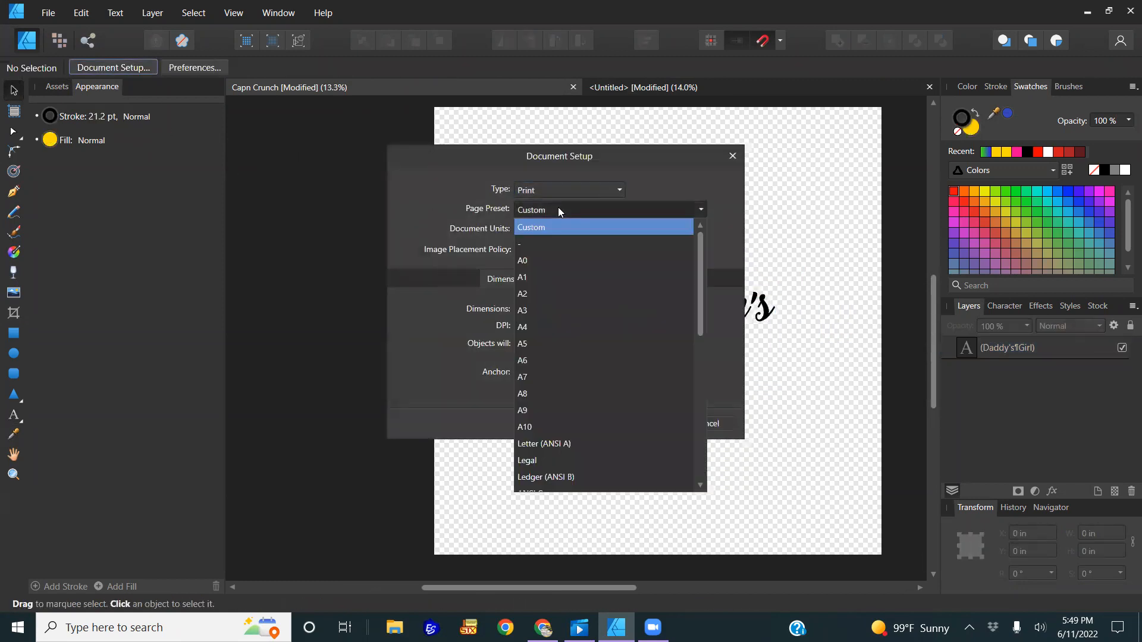
pyautogui.click(541, 446)
pyautogui.click(649, 425)
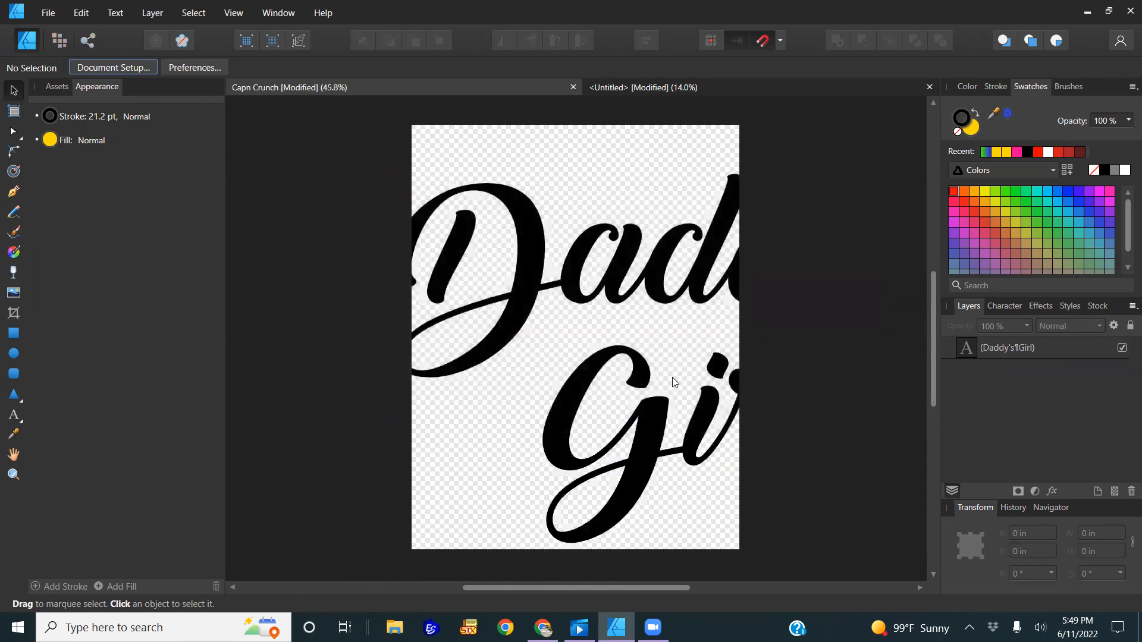
# - Scale the "Daddy's Girl" text proportionally to a width of 8 in
pyautogui.click(704, 288)
pyautogui.click(1106, 533)
pyautogui.write('8')
pyautogui.press('Return')
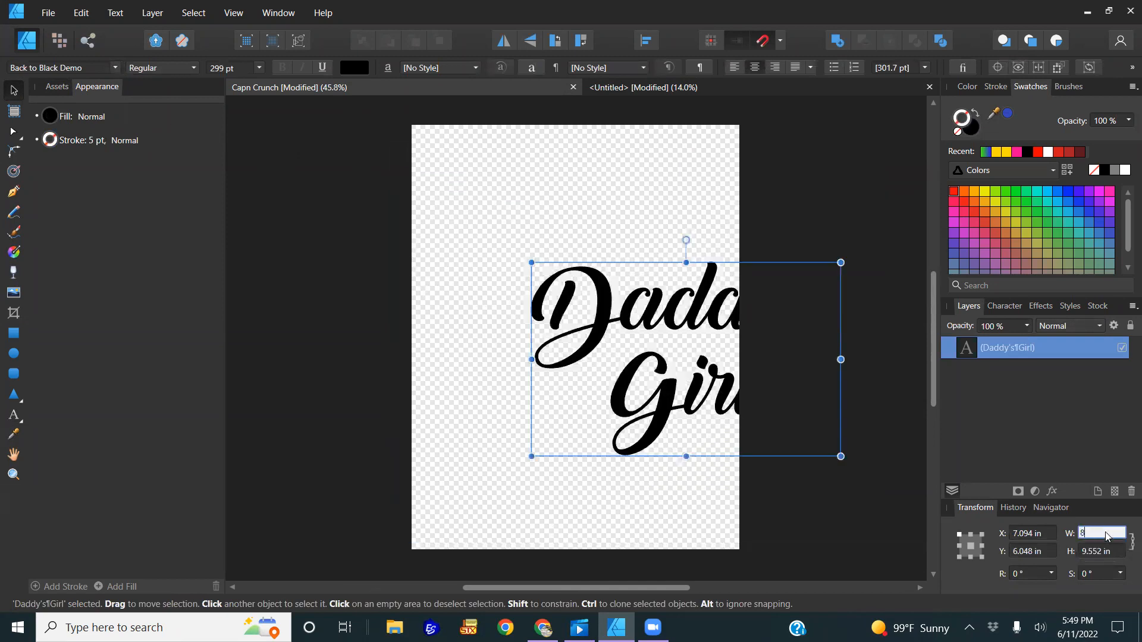
# - Center the text horizontally and vertically on the page, aligned to the spread
pyautogui.click(646, 41)
pyautogui.click(674, 87)
pyautogui.click(675, 159)
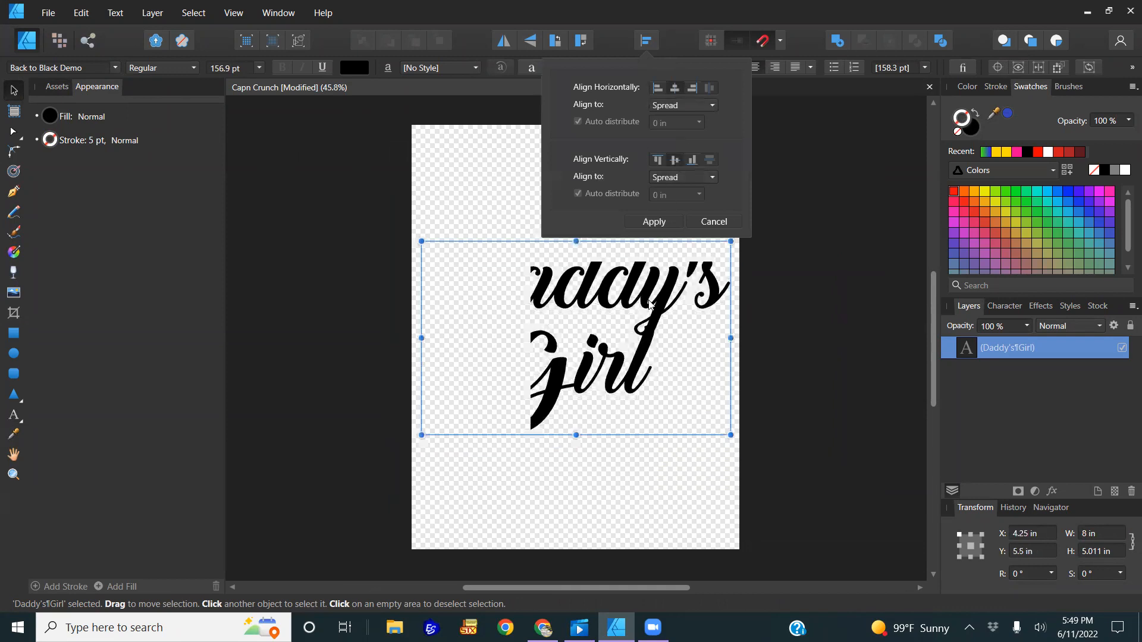
pyautogui.click(659, 222)
pyautogui.moveTo(659, 238); pyautogui.dragTo(659, 239)
pyautogui.click(556, 166)
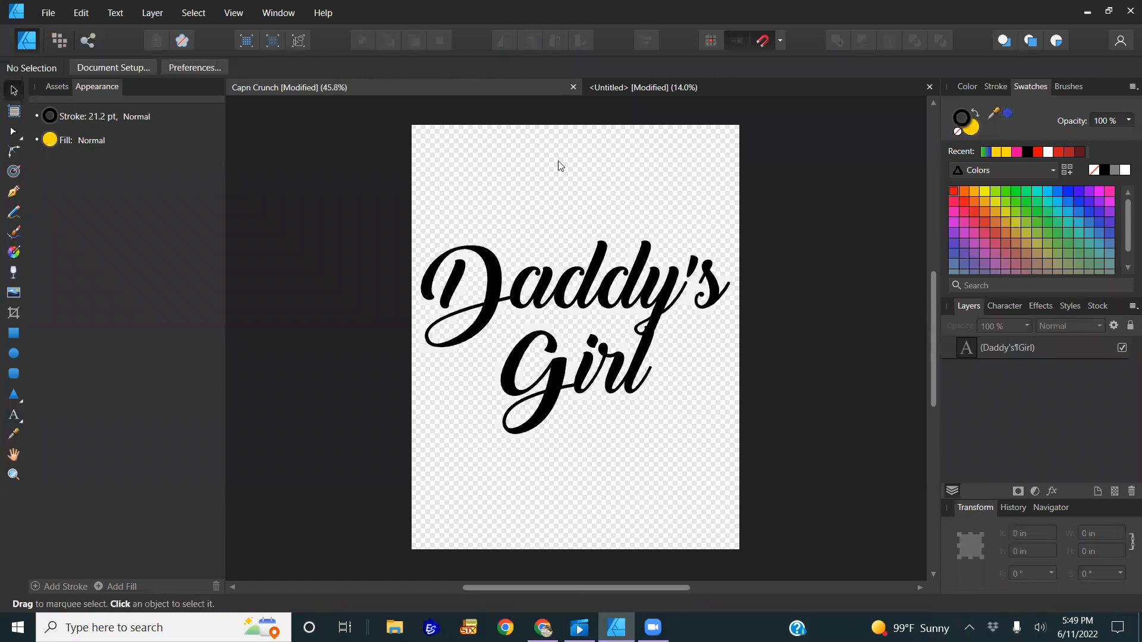
# - Duplicate the "Daddy's Girl" text three times in place
pyautogui.click(556, 300)
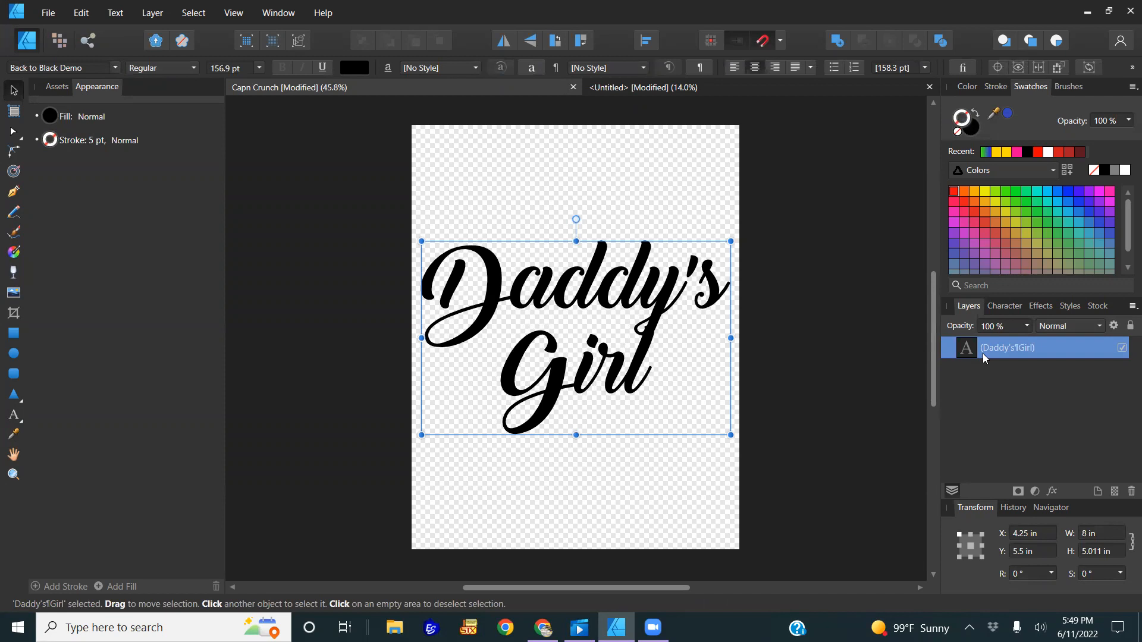
pyautogui.hotkey('ctrl', 'j')
pyautogui.hotkey('ctrl', 'j')
pyautogui.hotkey('ctrl', 'j')
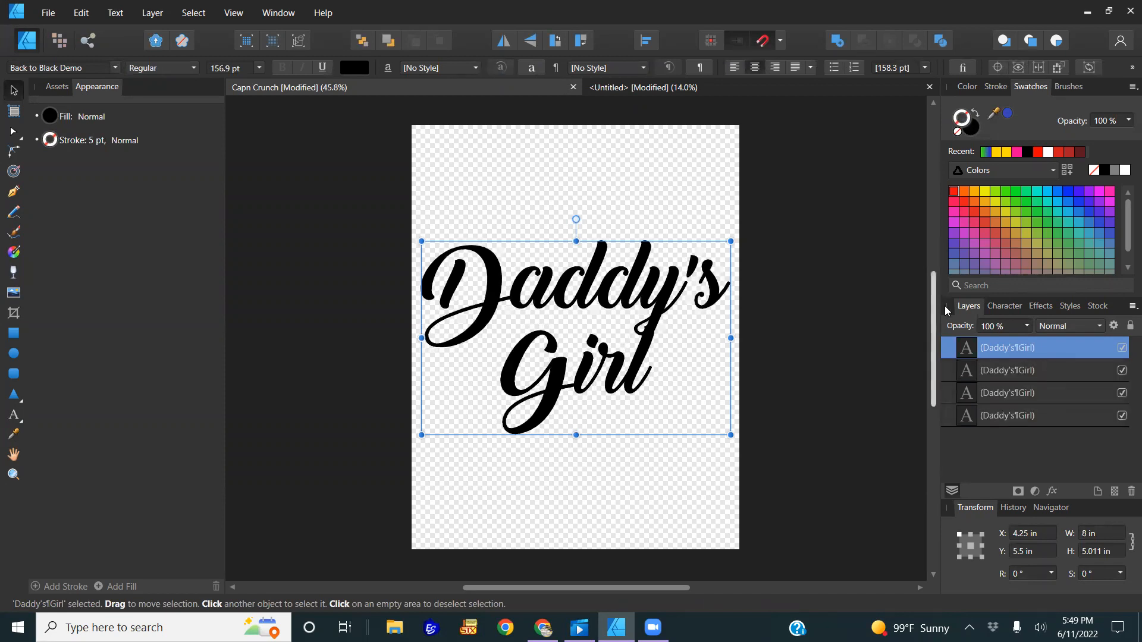
# - Rename the topmost text layer "Top" and the one directly below it "Color 1"
pyautogui.doubleClick(1024, 347)
pyautogui.write('Top')
pyautogui.press('Return')
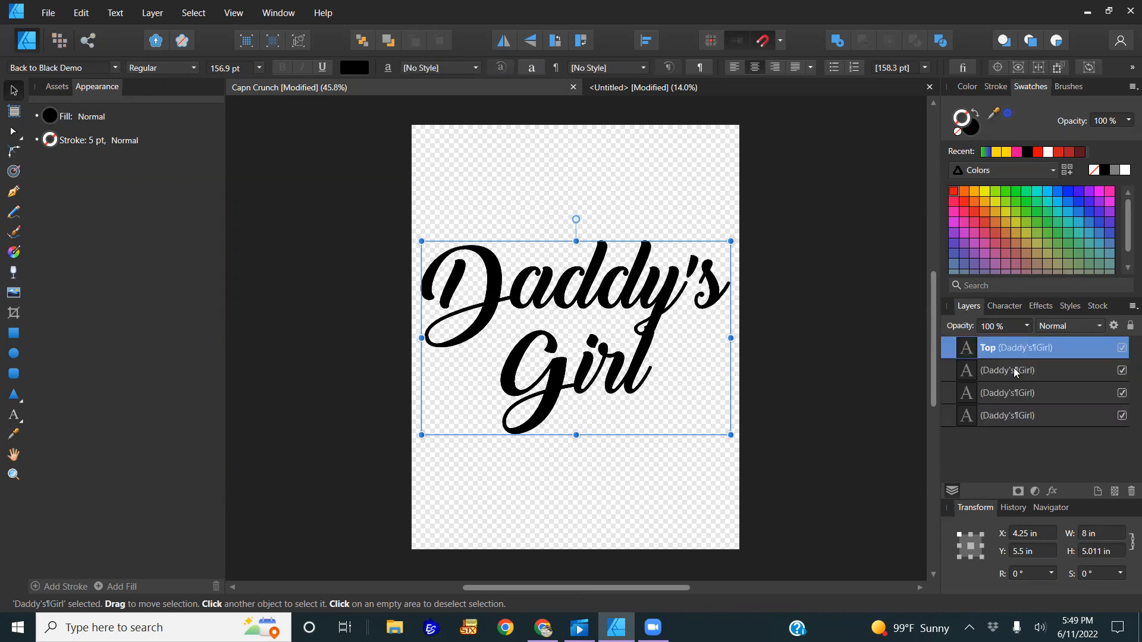
pyautogui.click(1014, 372)
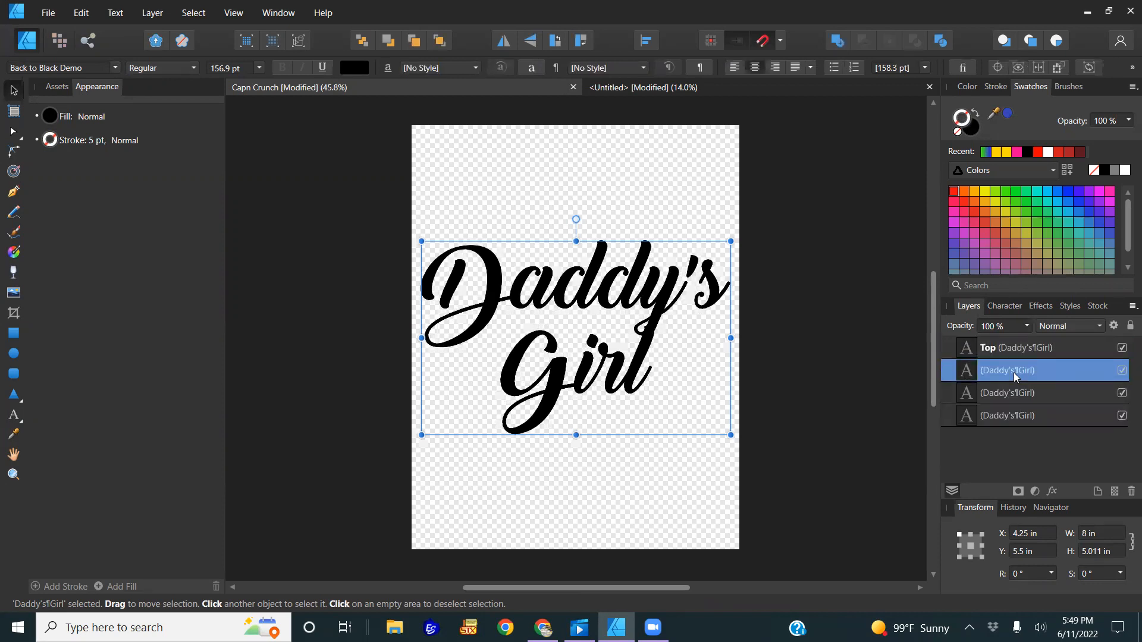
pyautogui.doubleClick(1014, 373)
pyautogui.write('Color 1')
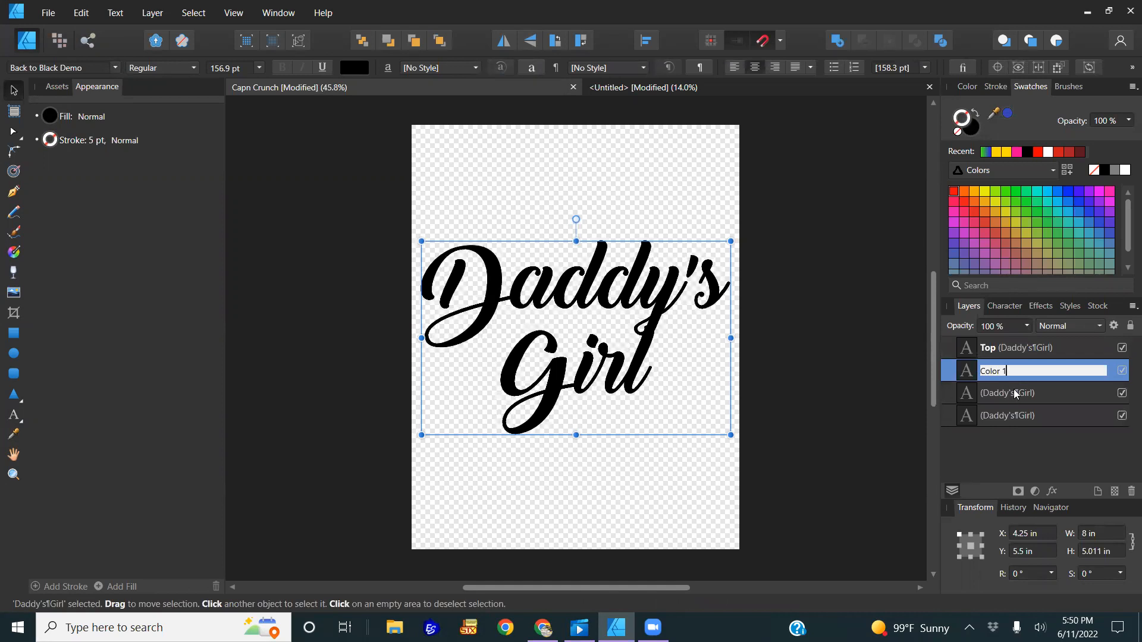
pyautogui.press('Return')
# - Rename the third text layer from the top "Color 2"
pyautogui.click(1012, 392)
pyautogui.doubleClick(1014, 394)
pyautogui.write('Color')
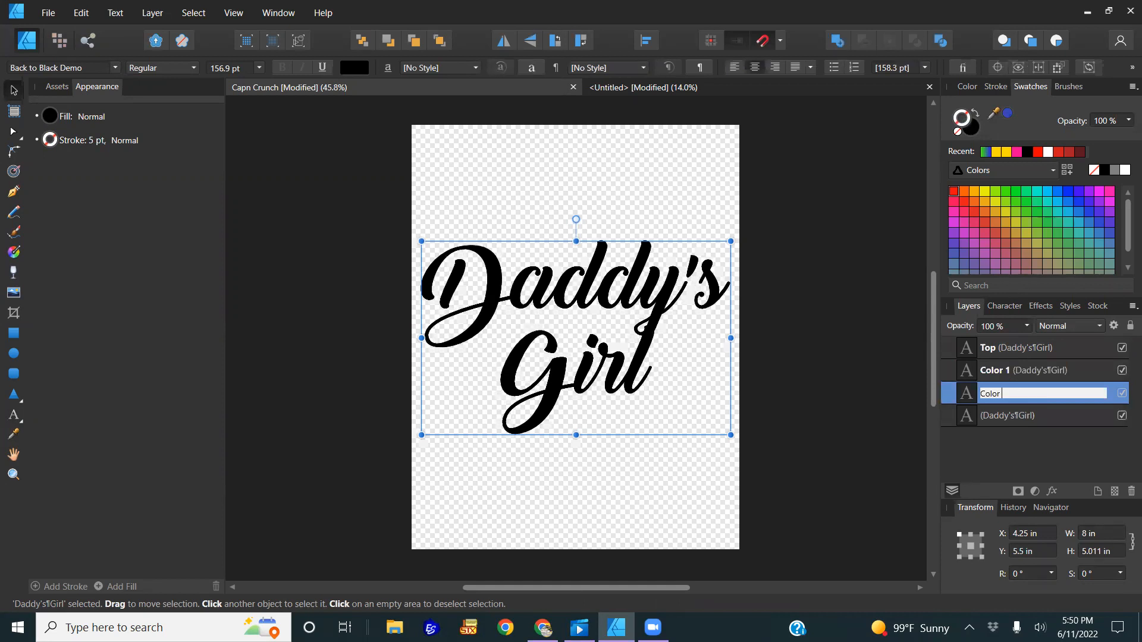
pyautogui.write(' 2')
pyautogui.press('Return')
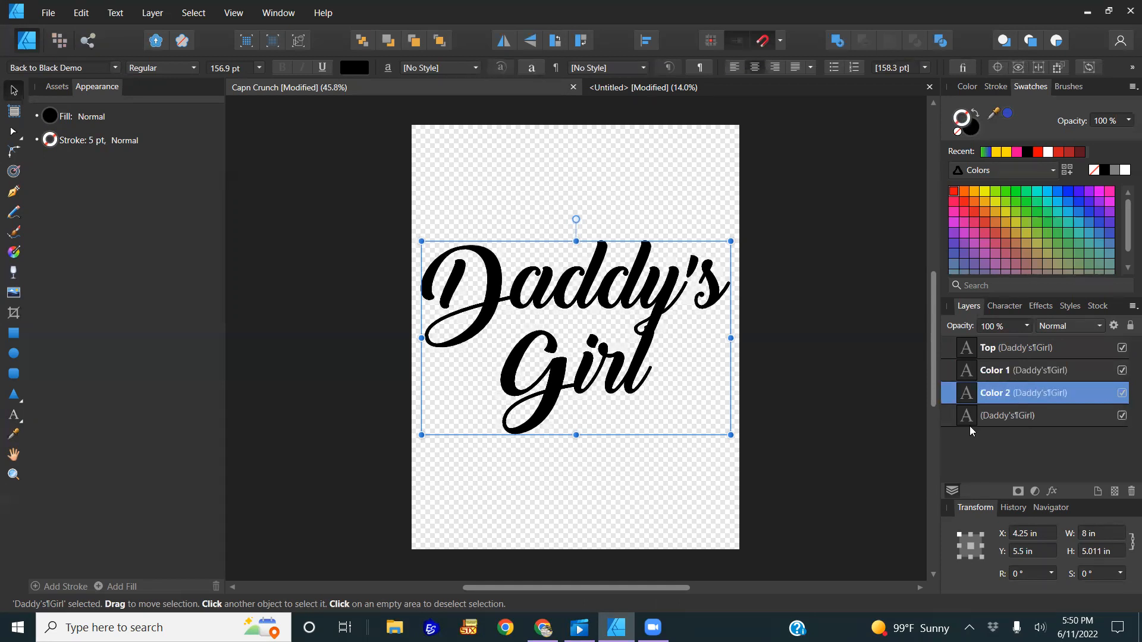
# - Hide the unnamed bottom text layer and select the "Top" text on the page
pyautogui.click(1123, 415)
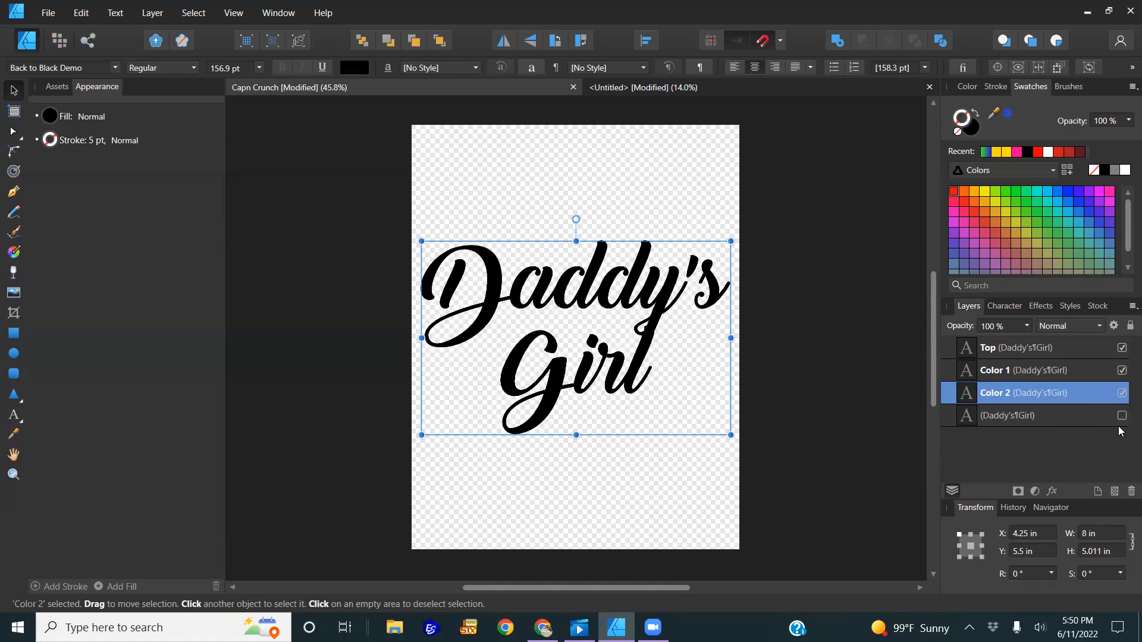
pyautogui.click(866, 385)
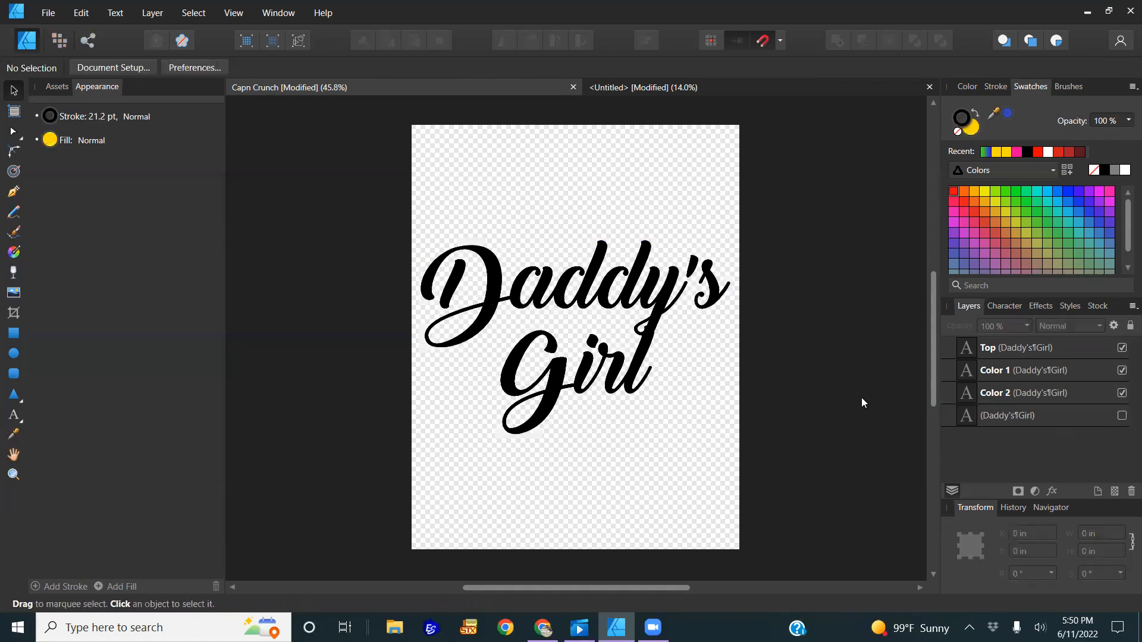
pyautogui.click(669, 302)
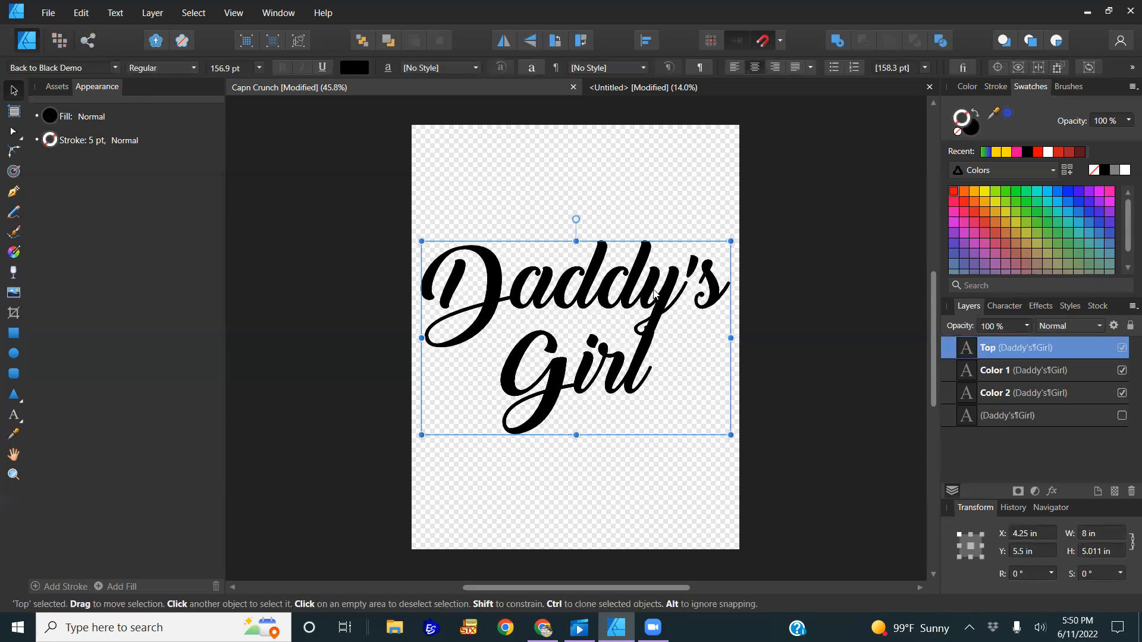
# - Draw a vertical linear gradient fill from the top to the bottom of the "Top" text
pyautogui.click(13, 252)
pyautogui.moveTo(576, 247); pyautogui.dragTo(576, 435)
pyautogui.click(13, 92)
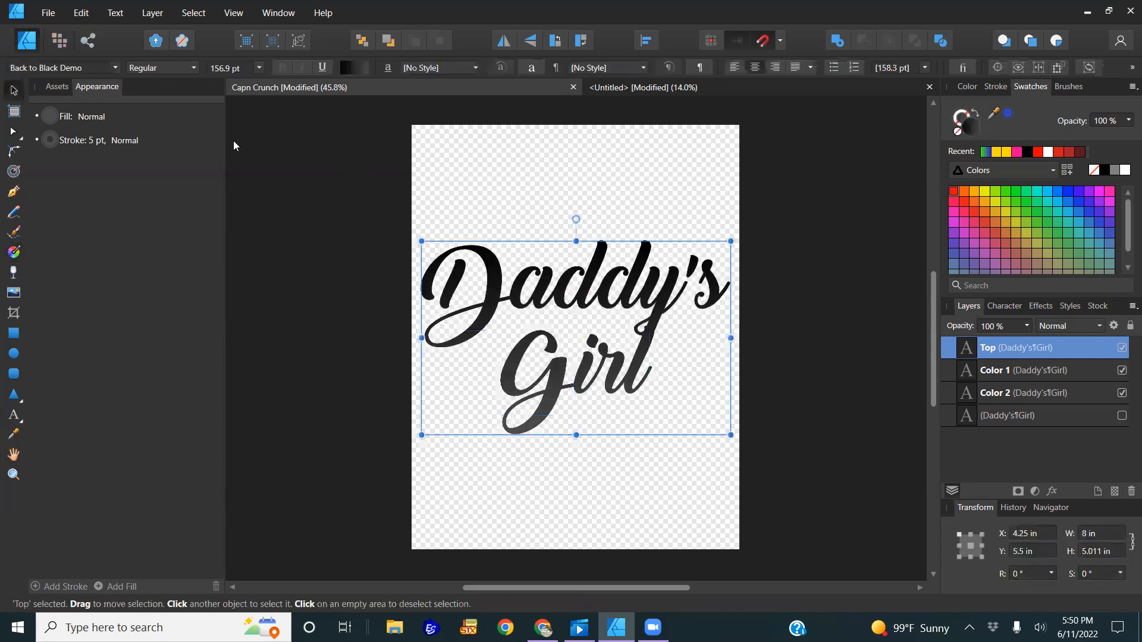
# - Color the lower end of the "Top" text's gradient orange, keeping black at the upper end
pyautogui.click(13, 252)
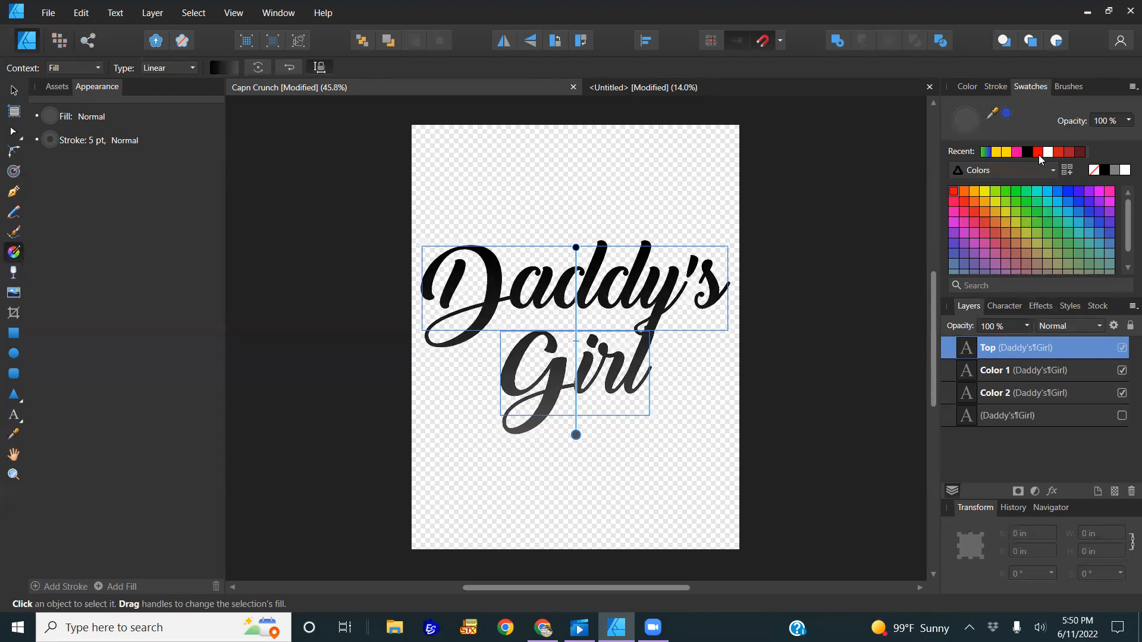
pyautogui.click(964, 191)
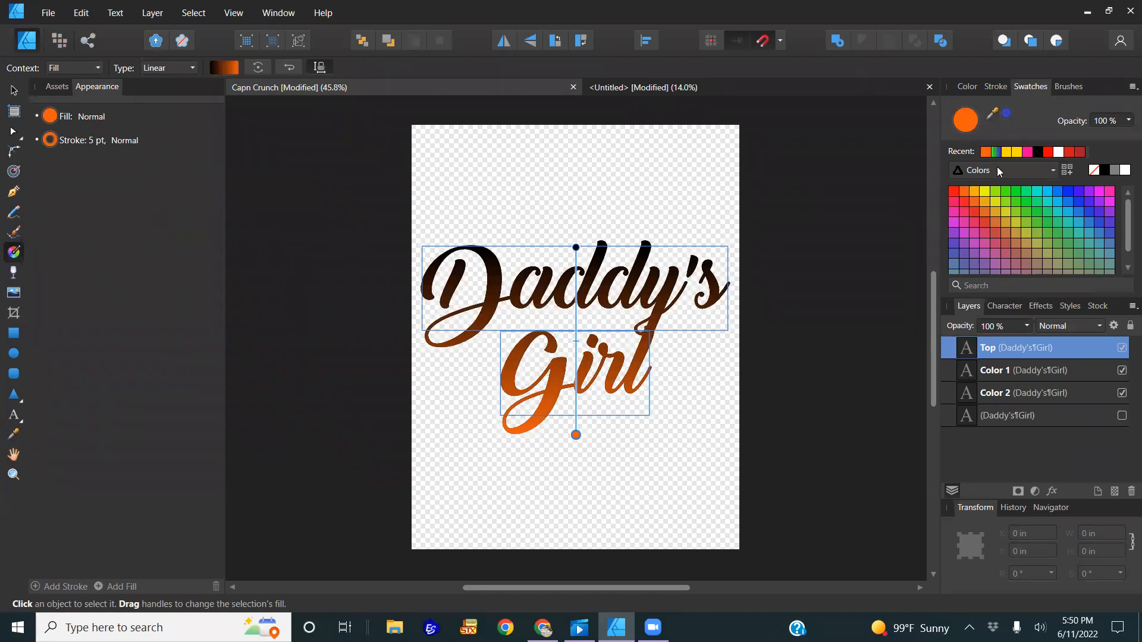
pyautogui.click(14, 93)
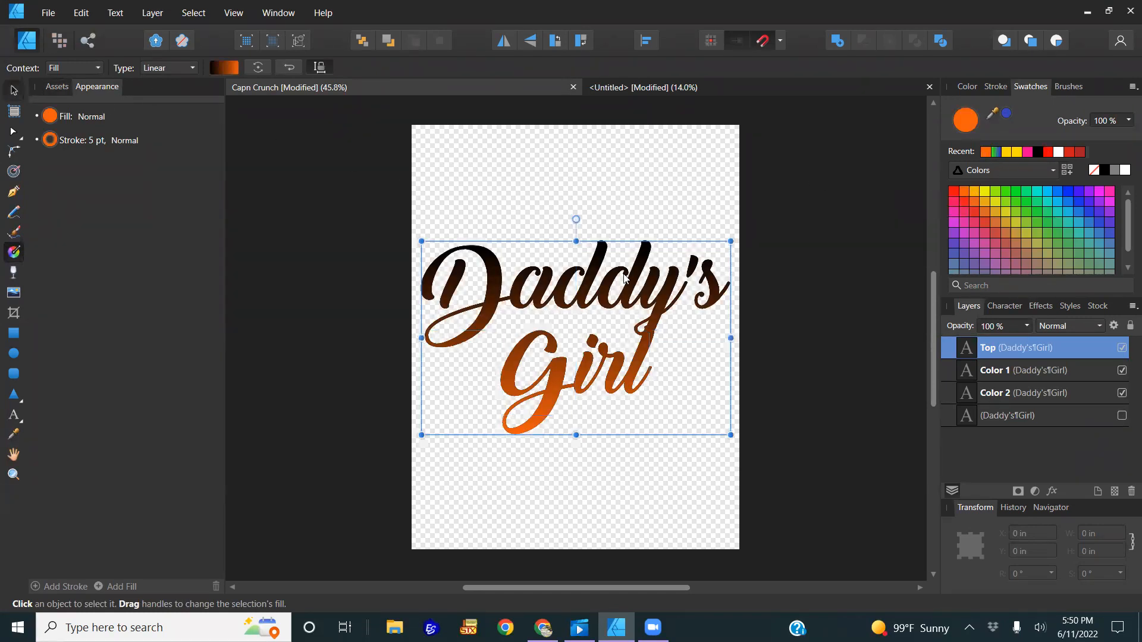
pyautogui.scroll(5, 577, 315)
pyautogui.scroll(-5, 620, 238)
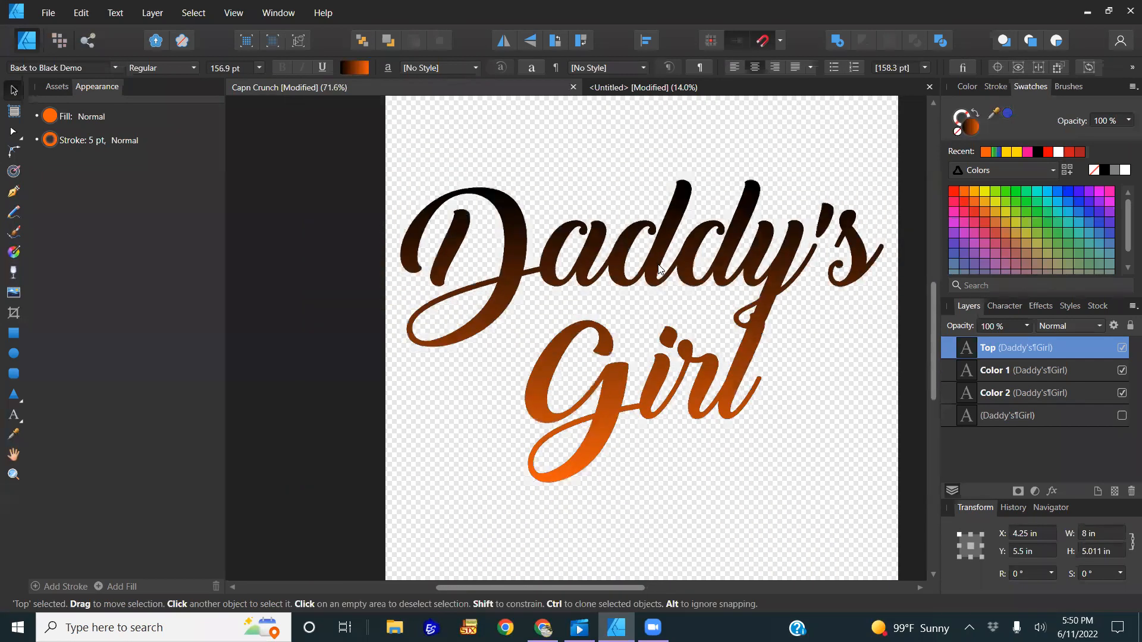
pyautogui.scroll(-1, 660, 268)
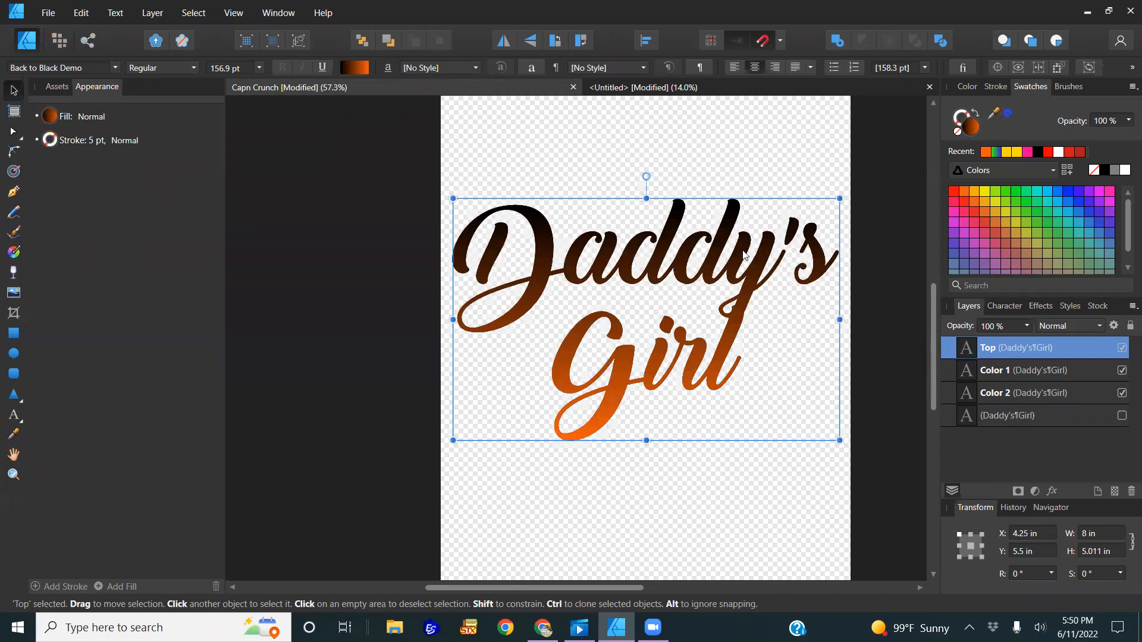
# - Rename the "Color 1" layer "Orange" and the "Color 2" layer "Black"
pyautogui.click(1032, 373)
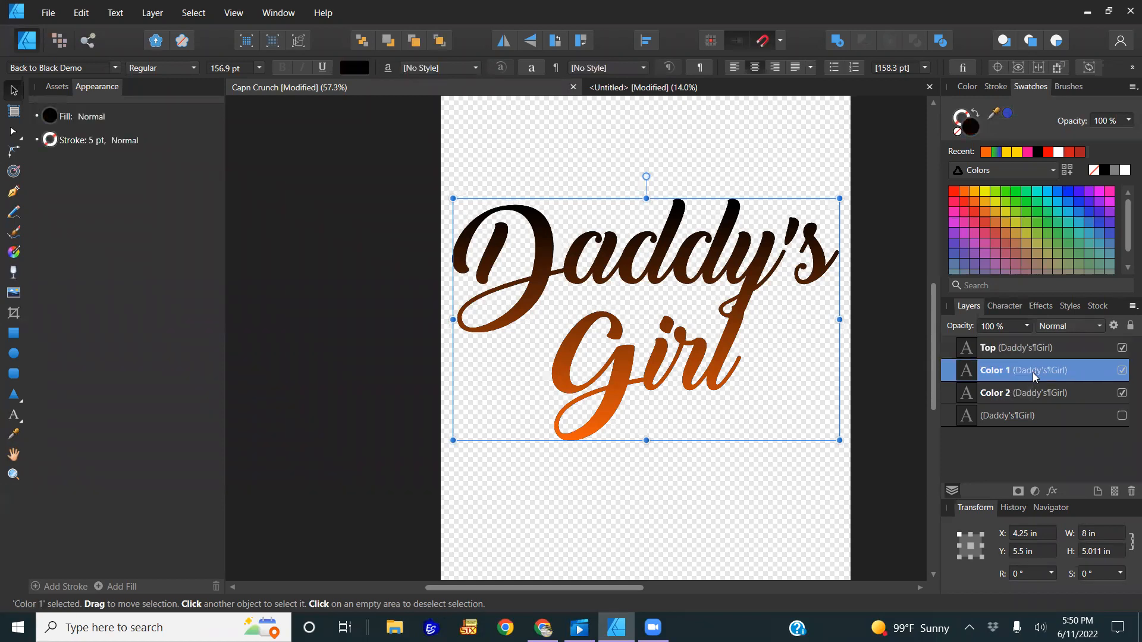
pyautogui.doubleClick(996, 373)
pyautogui.write('o')
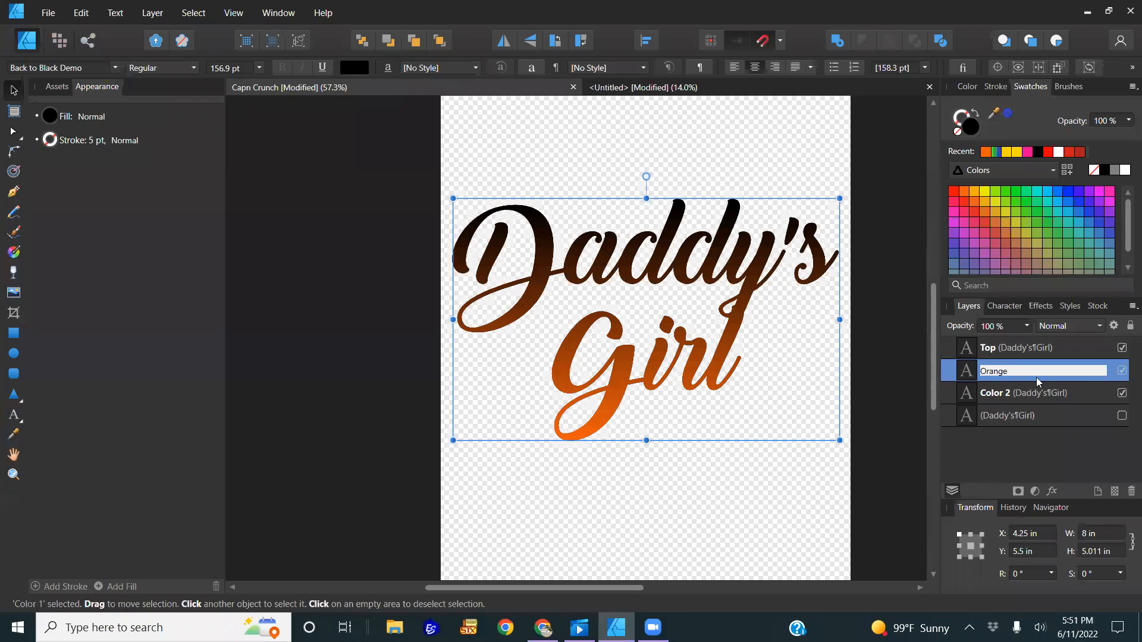
pyautogui.press('Return')
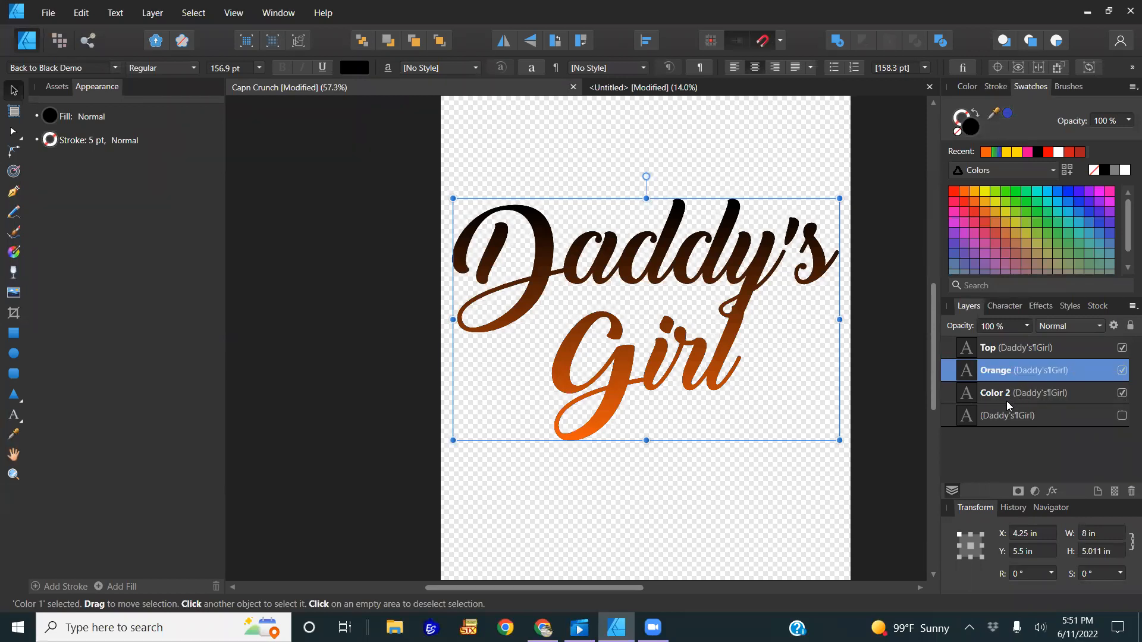
pyautogui.doubleClick(1010, 395)
pyautogui.write('Black')
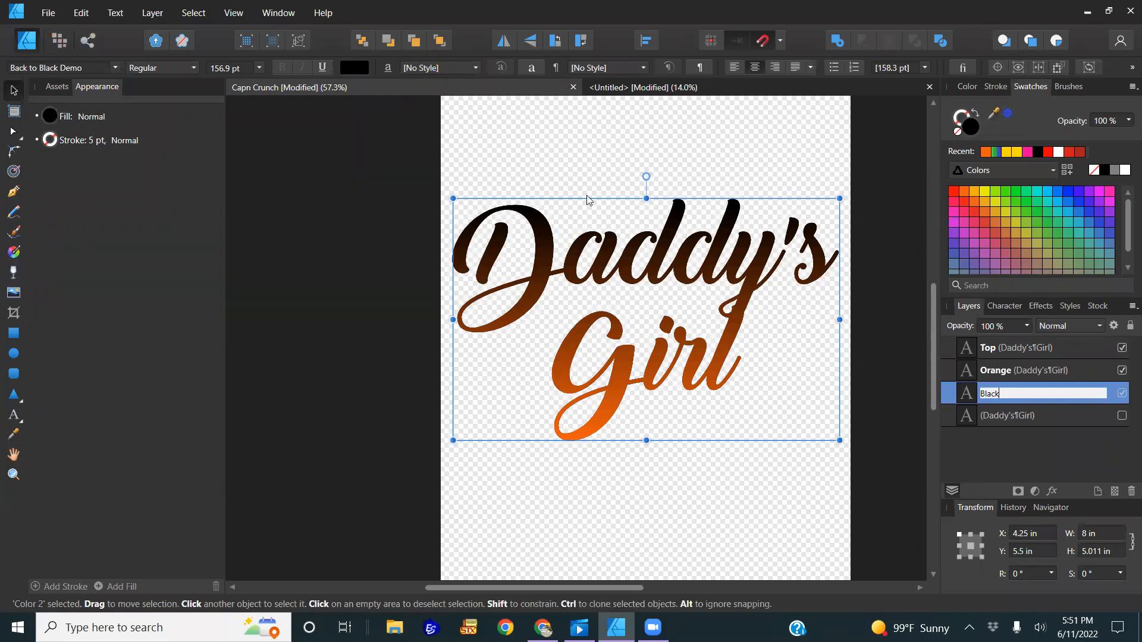
pyautogui.click(1016, 351)
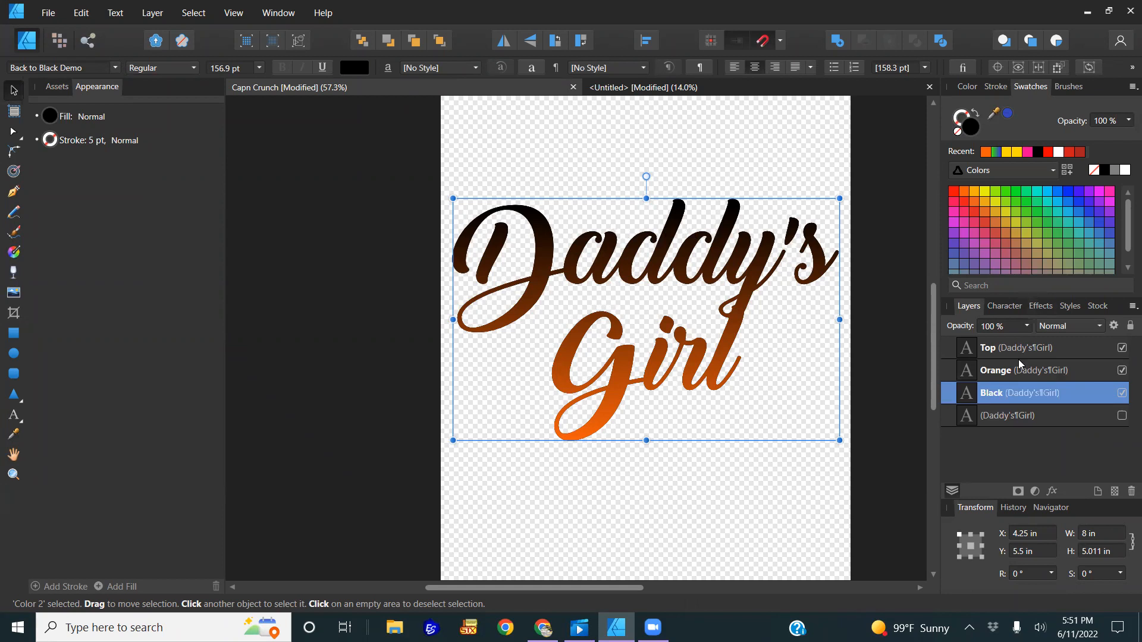
# - Add an outer shadow effect at a 135° angle to the "Top" text layer
pyautogui.click(1014, 347)
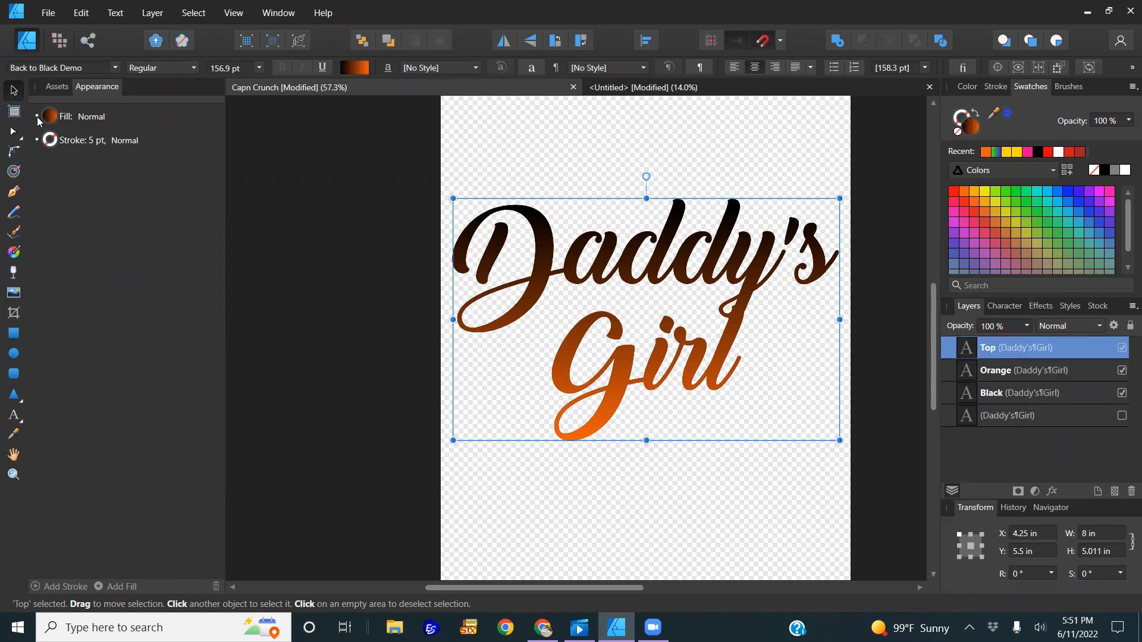
pyautogui.click(1052, 491)
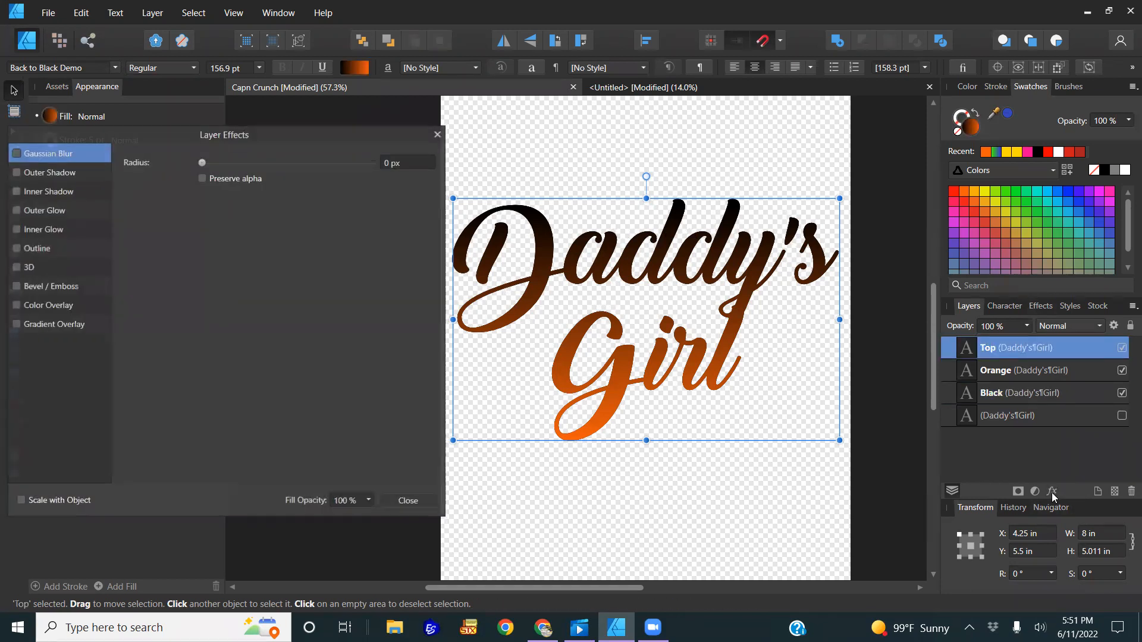
pyautogui.click(41, 174)
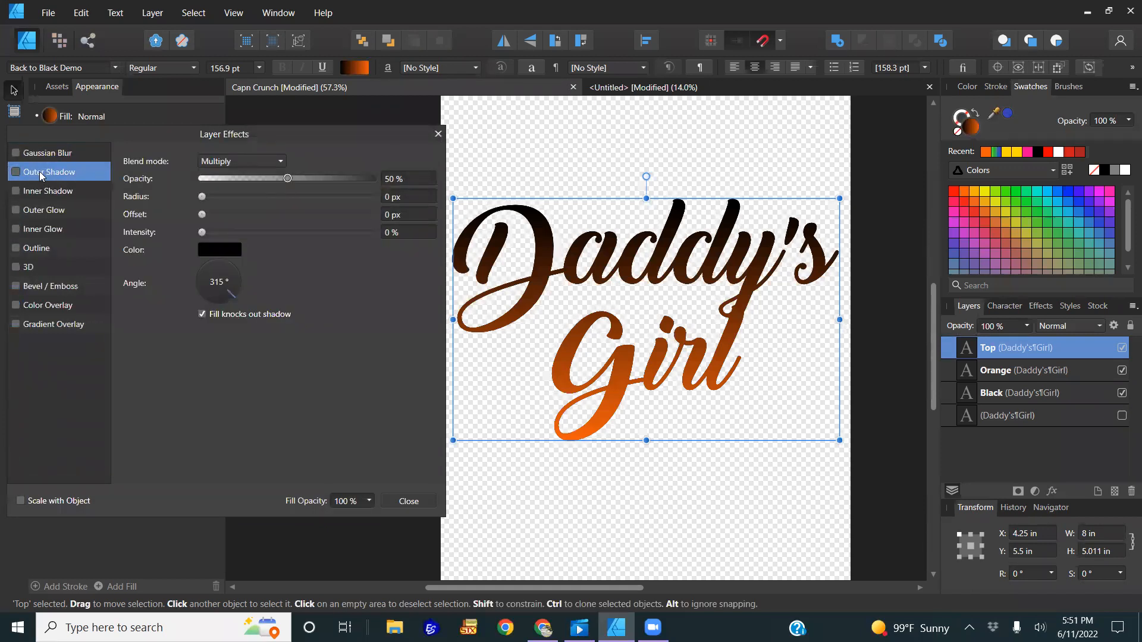
pyautogui.click(204, 268)
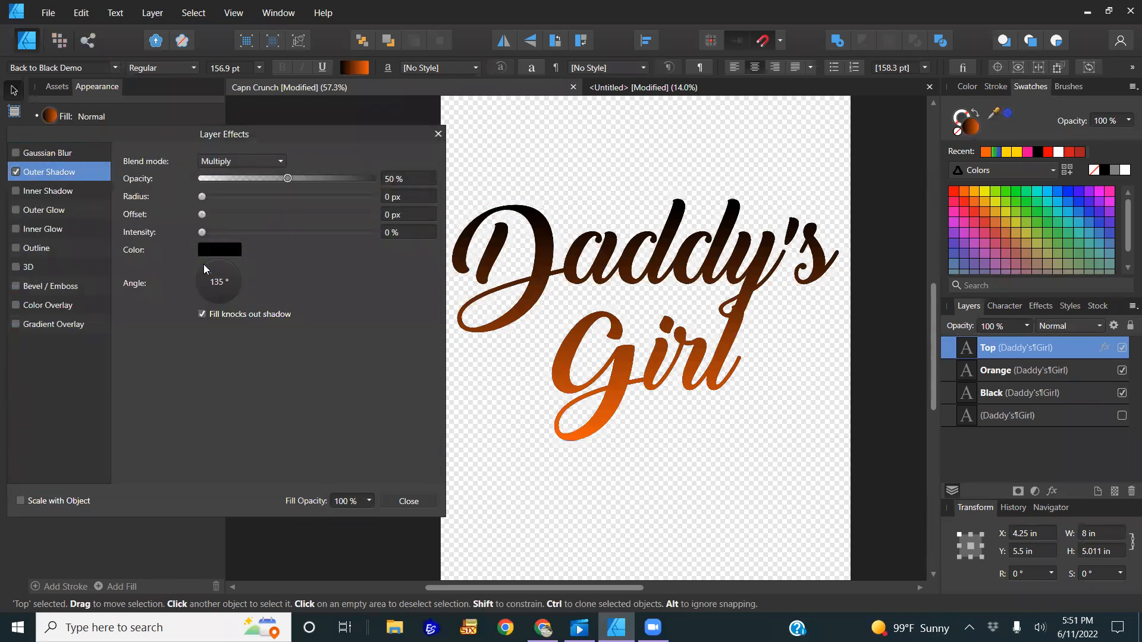
# - Set the "Top" shadow to Normal blend mode and 100% opacity, with a radius of about 44.6 px and an offset of about 29.3 px
pyautogui.click(277, 165)
pyautogui.scroll(1, 283, 188)
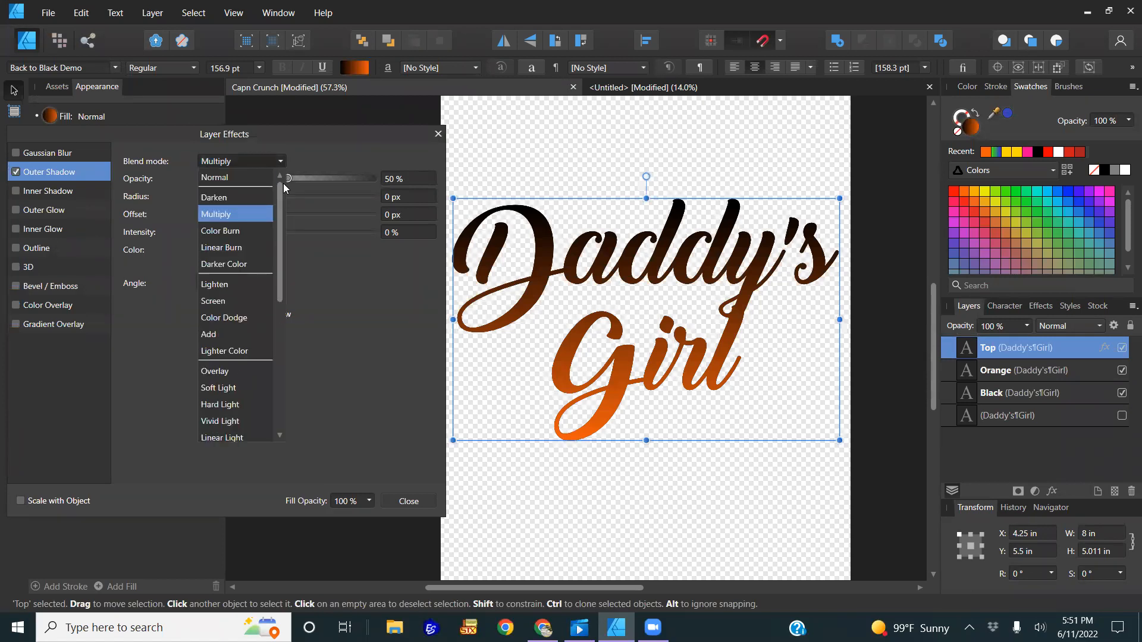
pyautogui.click(304, 159)
pyautogui.click(279, 163)
pyautogui.scroll(1, 280, 184)
pyautogui.click(271, 178)
pyautogui.moveTo(288, 179); pyautogui.dragTo(310, 219)
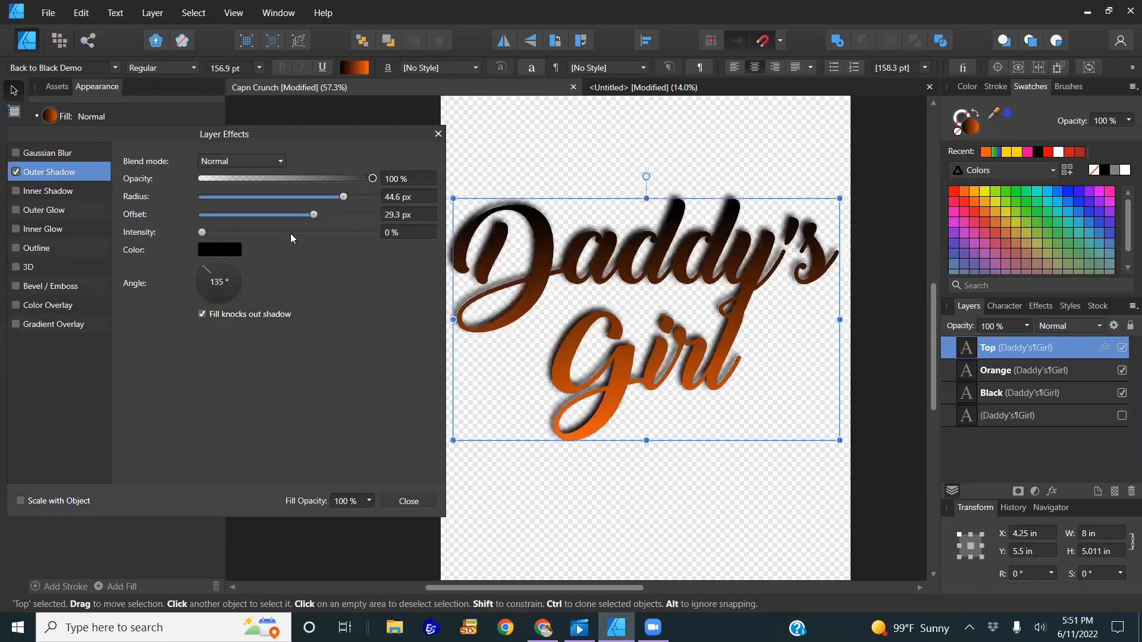
# - Adjust the "Top" shadow to 34% intensity, about 21.7 px offset and about 38.8 px radius
pyautogui.click(296, 233)
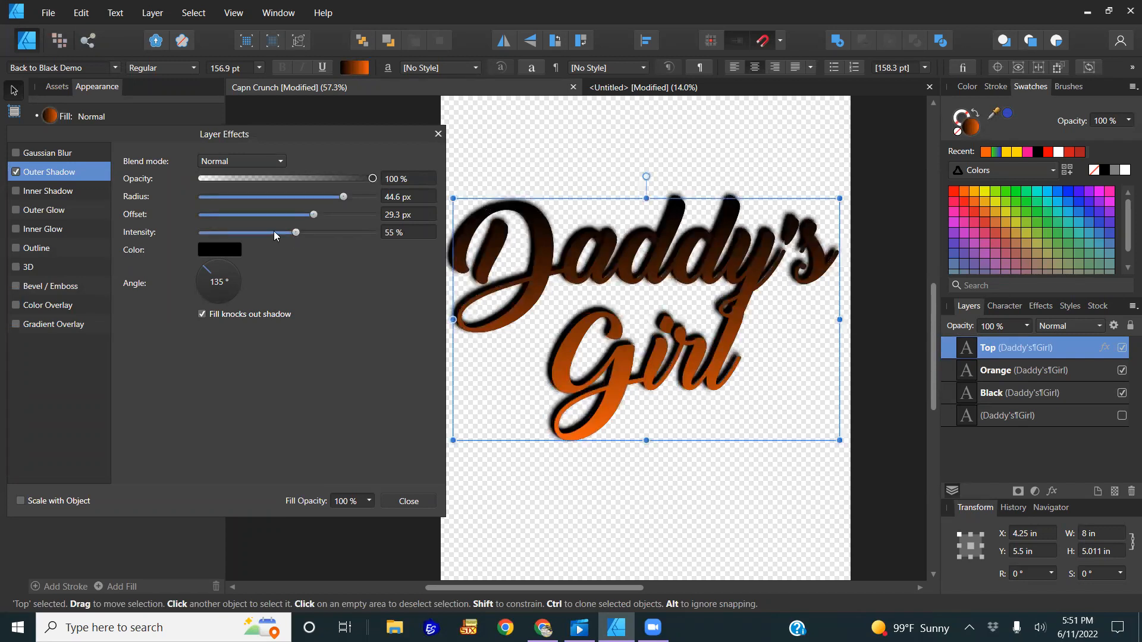
pyautogui.moveTo(276, 231); pyautogui.dragTo(288, 227)
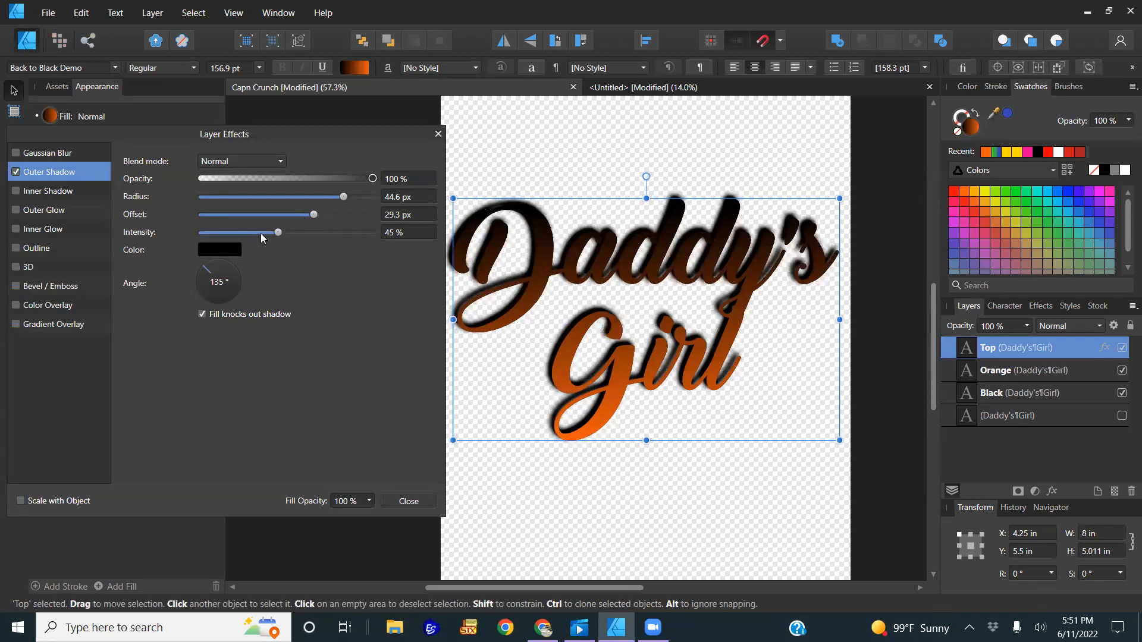
pyautogui.click(261, 234)
pyautogui.click(298, 214)
pyautogui.click(332, 197)
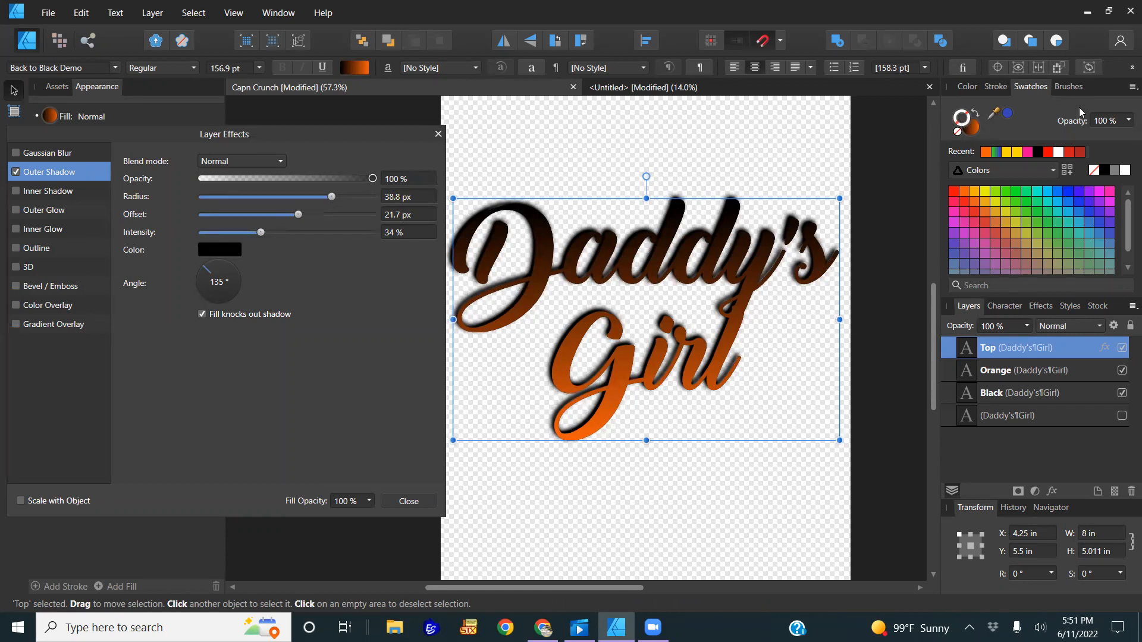
# - Give the "Top" text a stroke with a width of 3 pt
pyautogui.click(997, 88)
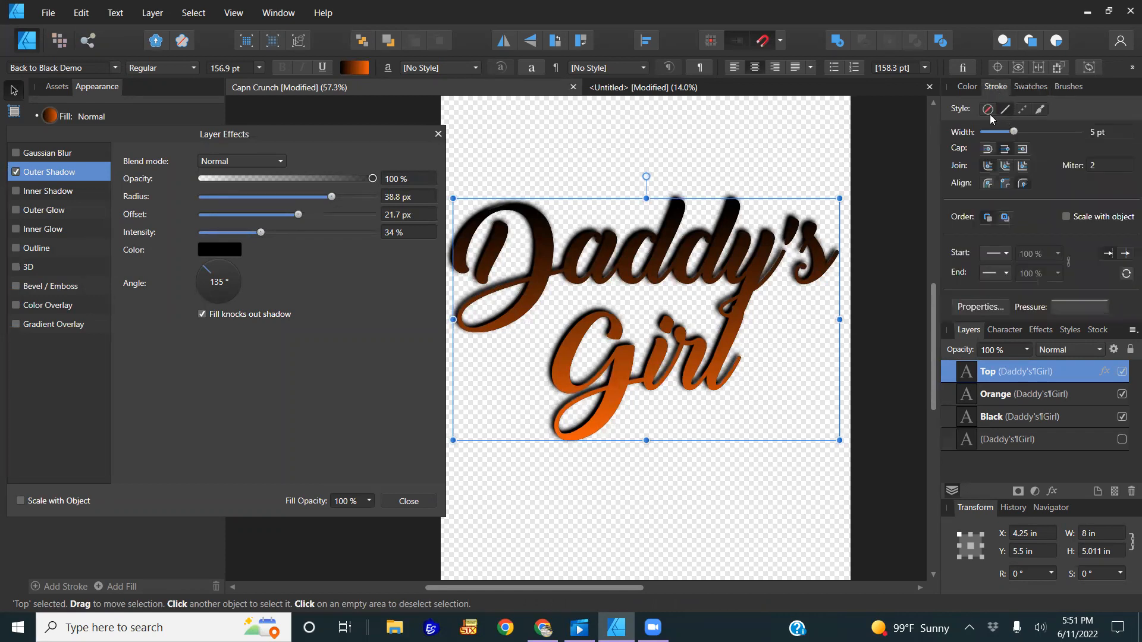
pyautogui.click(1099, 132)
pyautogui.write('5')
pyautogui.press('Return')
pyautogui.click(1112, 131)
pyautogui.write('3')
pyautogui.press('Return')
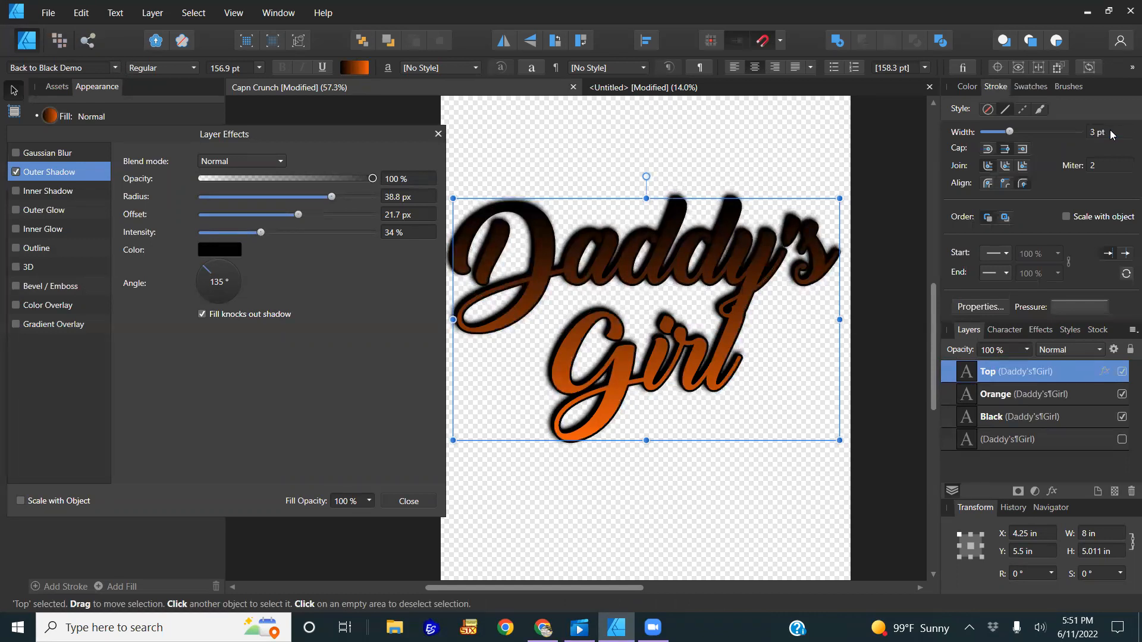
# - Add an outer shadow to the "Orange" layer with Normal blending, 100% opacity, about 45.5 px radius, 35.7 px offset and 54% intensity
pyautogui.click(1038, 395)
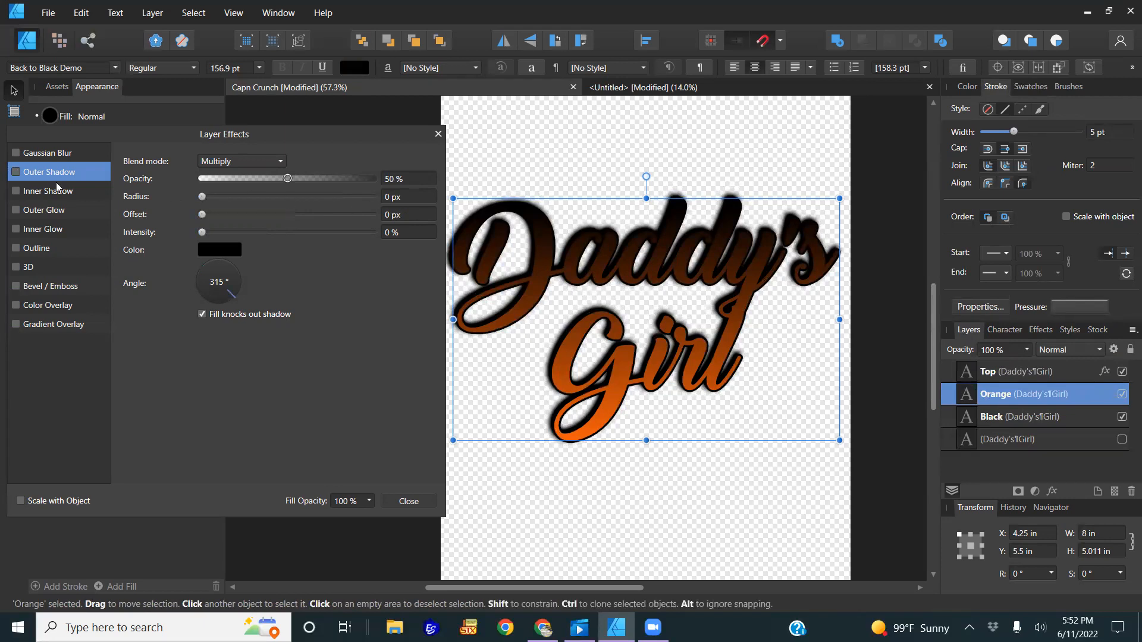
pyautogui.moveTo(288, 179); pyautogui.dragTo(449, 188)
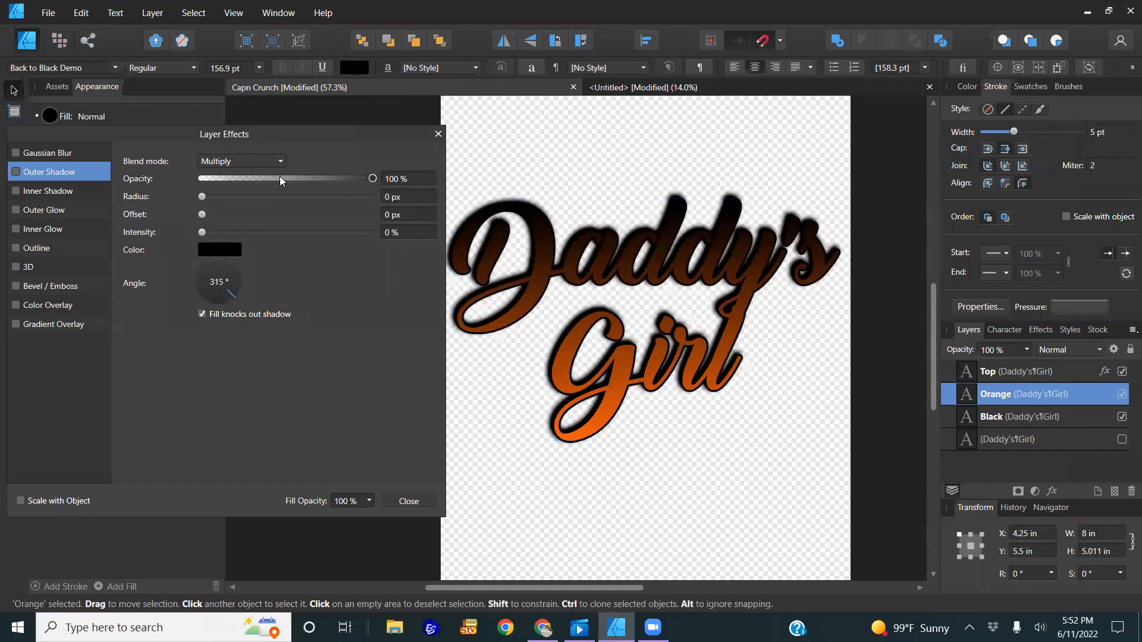
pyautogui.click(276, 162)
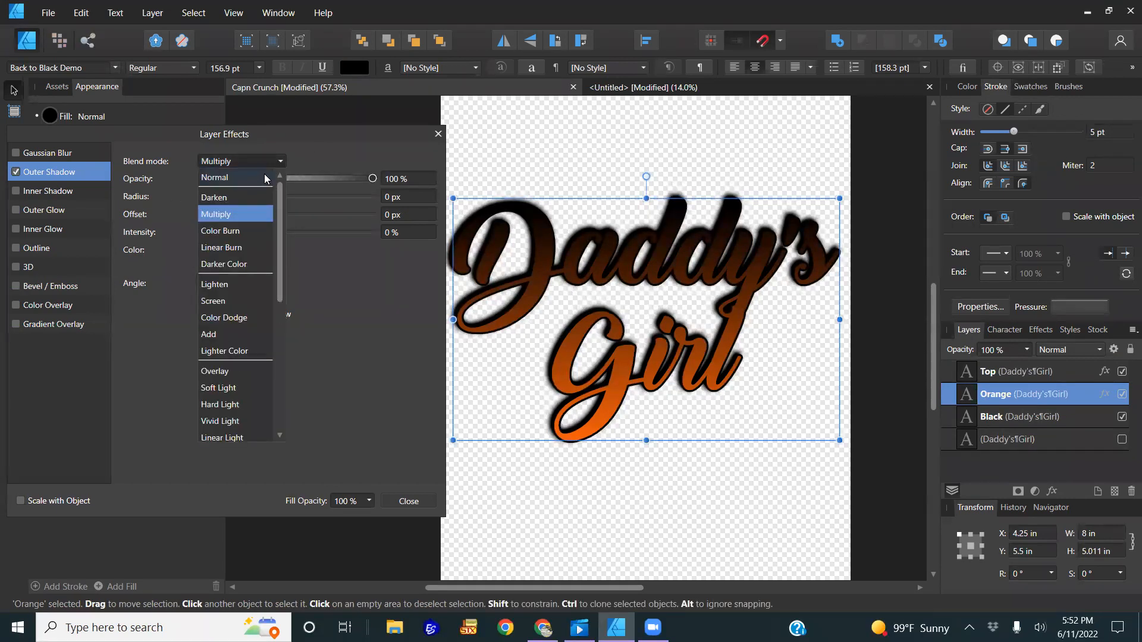
pyautogui.click(265, 178)
pyautogui.moveTo(202, 197); pyautogui.dragTo(325, 214)
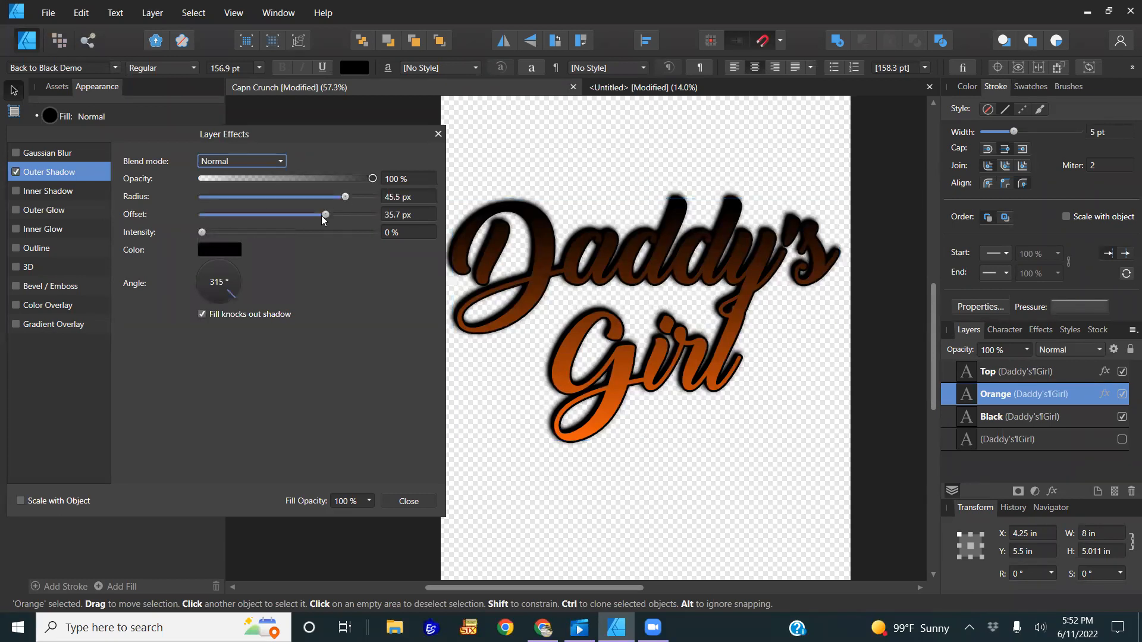
pyautogui.click(295, 233)
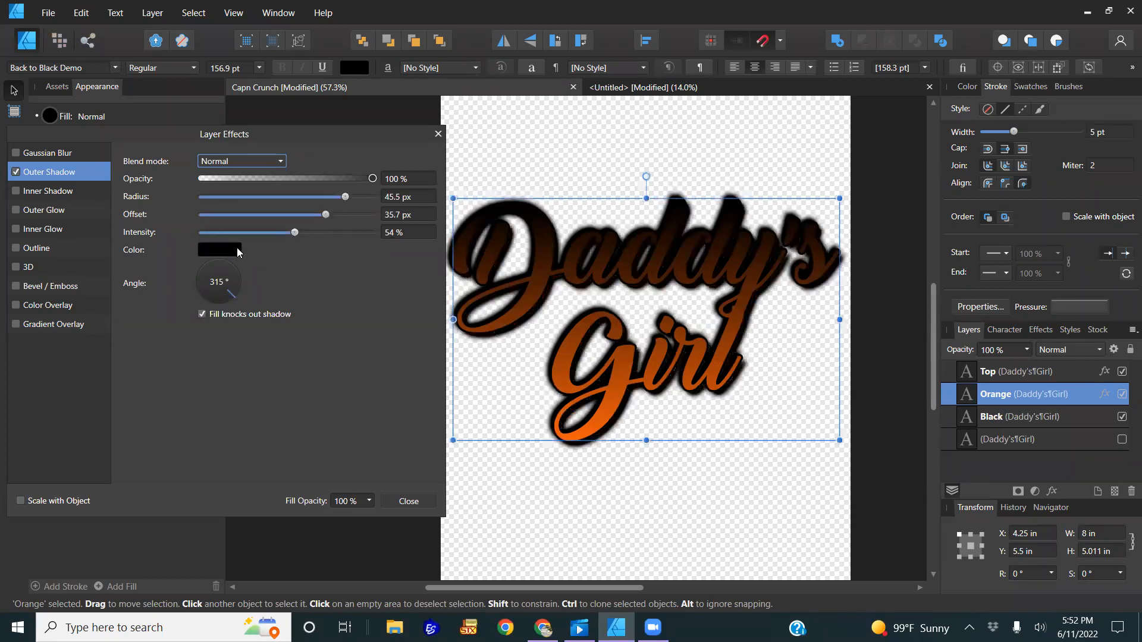
# - Color the "Orange" layer's outer shadow with the orange sampled from the recent swatches
pyautogui.click(1030, 87)
pyautogui.click(225, 255)
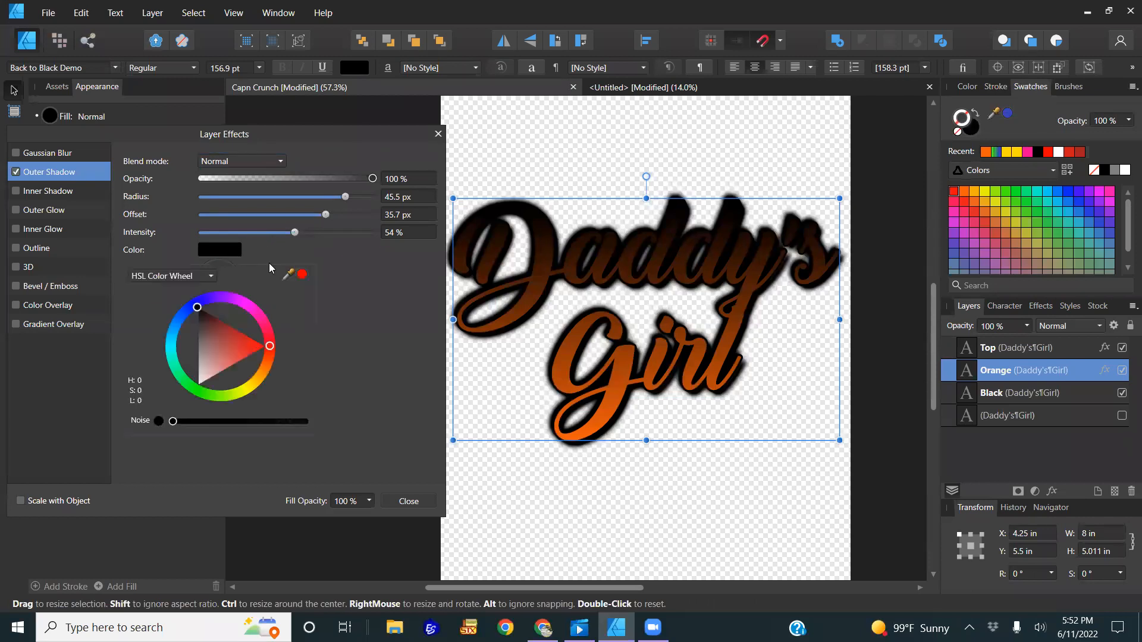
pyautogui.moveTo(292, 277); pyautogui.dragTo(991, 156)
pyautogui.click(301, 275)
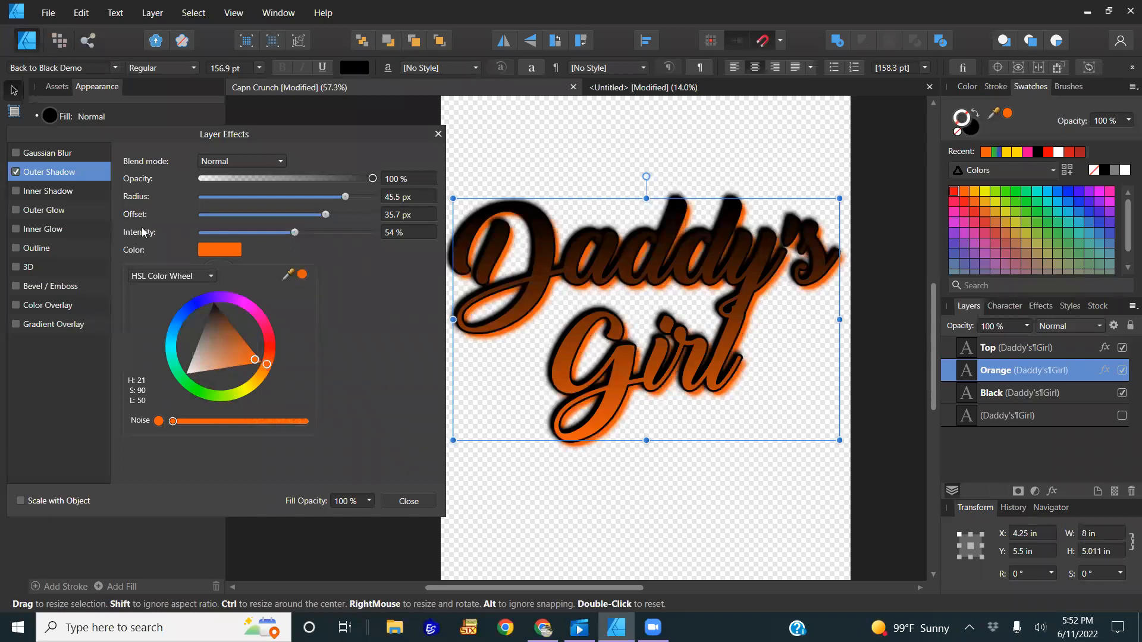
# - Add an outer glow to the "Orange" layer using the Glow blend mode and a radius of about 47.6 px
pyautogui.click(26, 212)
pyautogui.click(239, 160)
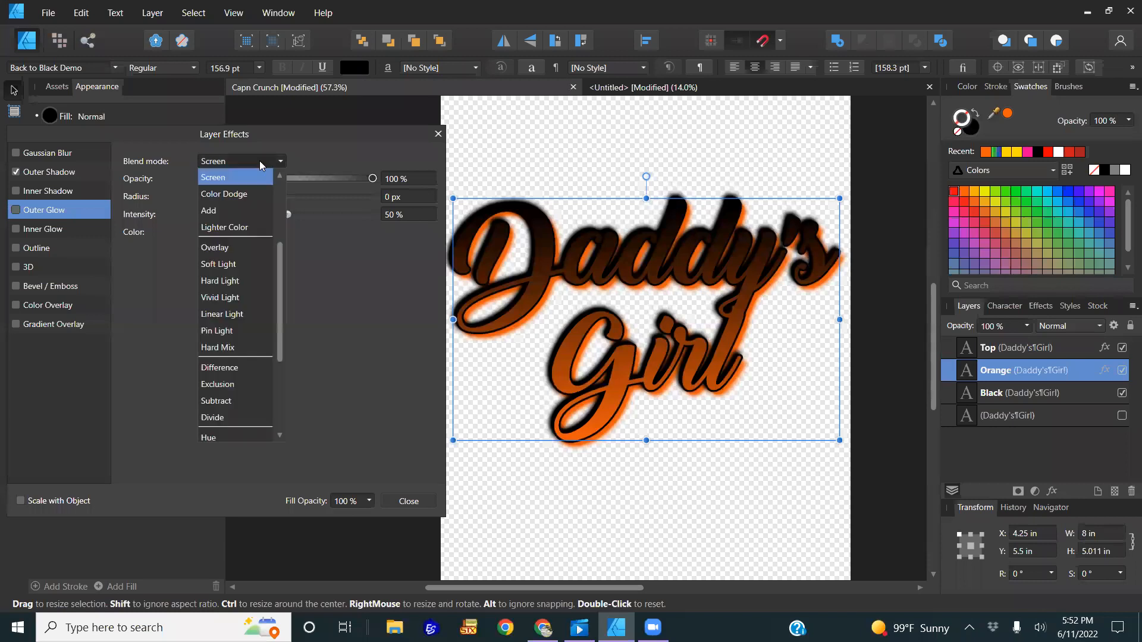
pyautogui.scroll(-3, 282, 369)
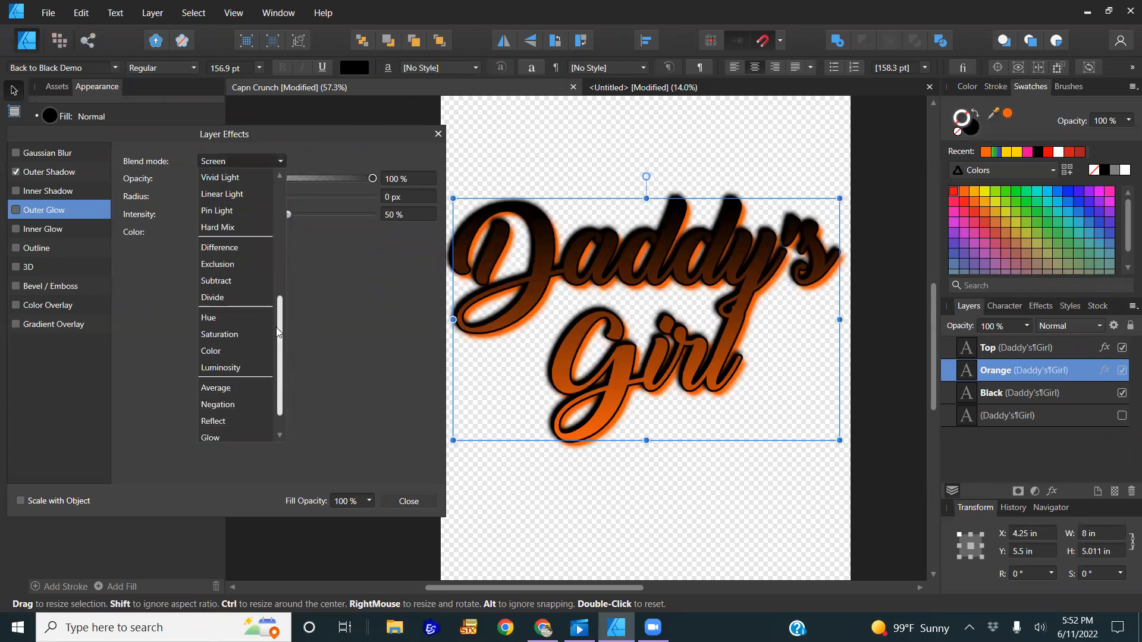
pyautogui.click(211, 405)
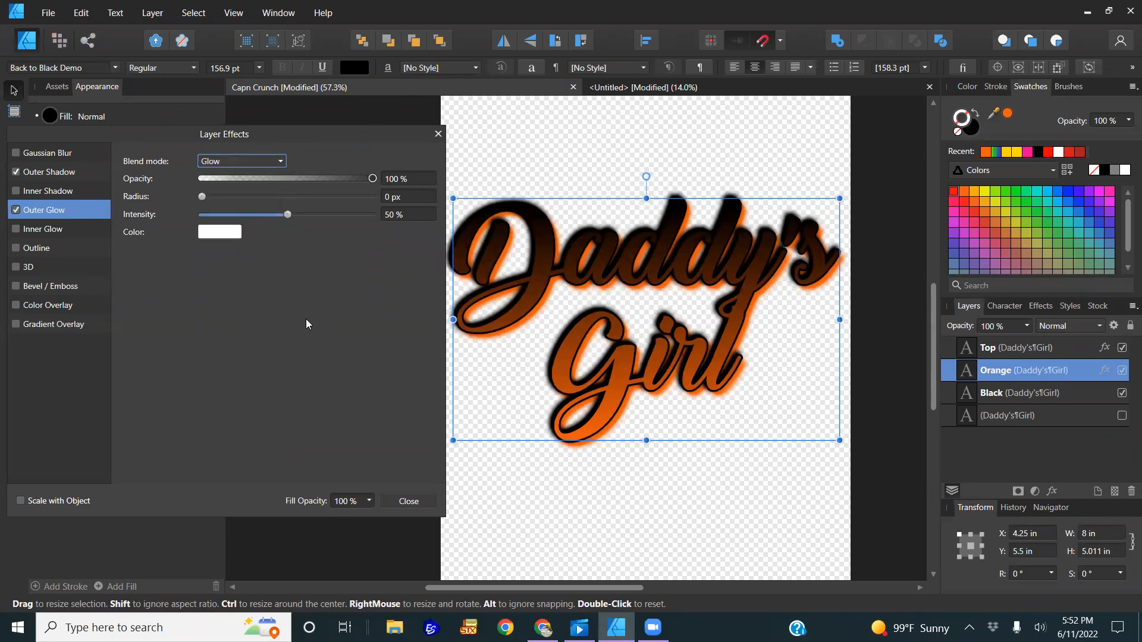
pyautogui.moveTo(202, 196); pyautogui.dragTo(350, 203)
# - Color the "Orange" layer's outer glow with the orange sampled from the recent swatches
pyautogui.click(228, 234)
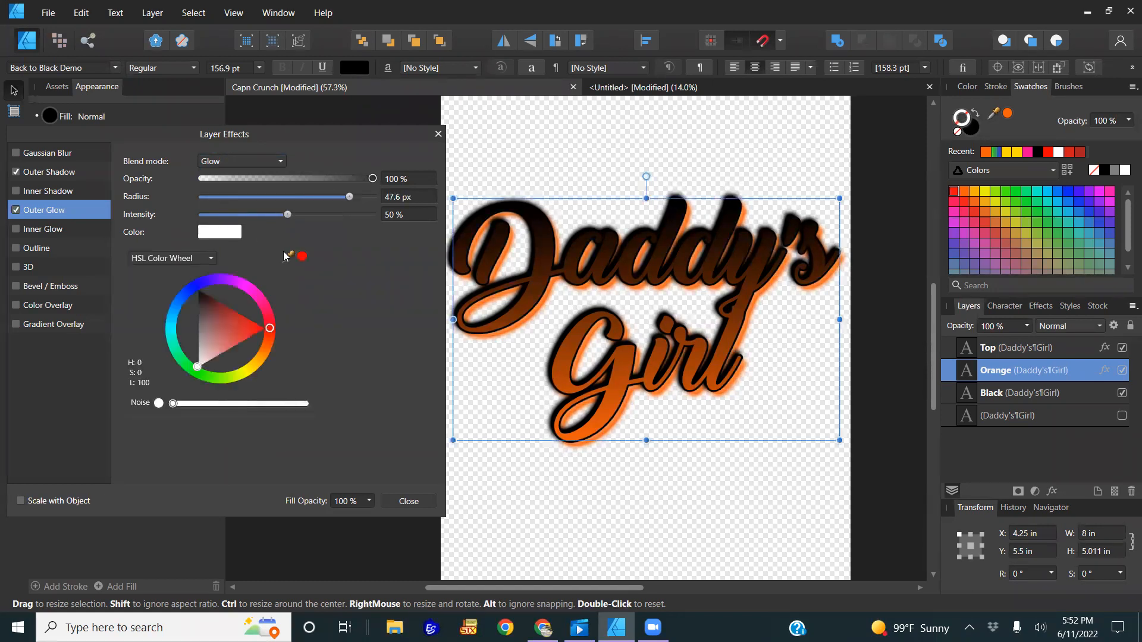
pyautogui.moveTo(288, 256); pyautogui.dragTo(989, 140)
pyautogui.click(303, 256)
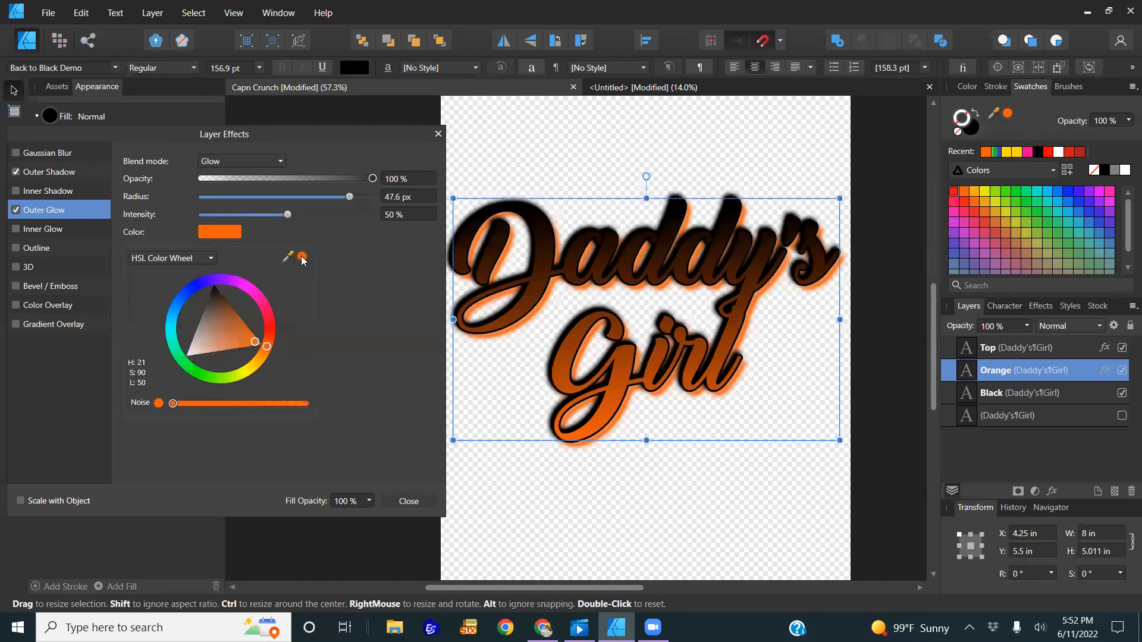
pyautogui.click(499, 546)
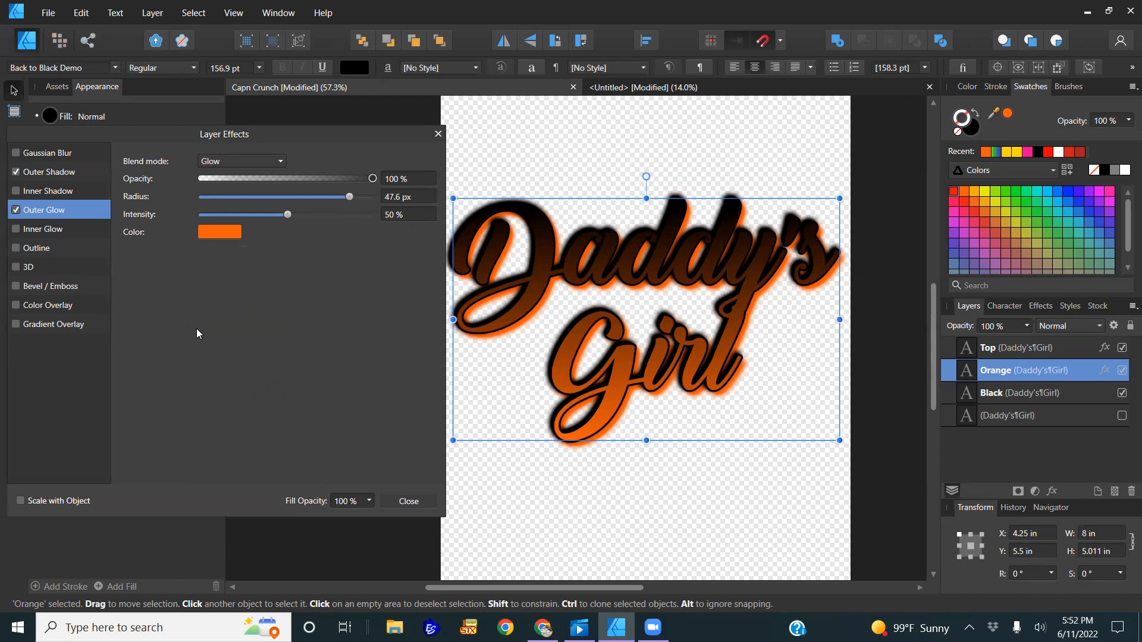
# - Set the "Orange" layer's outer shadow to 135°, about 82.4 px radius, 48.8 px offset and 75% intensity, and add a Gaussian blur of about 12.2 px
pyautogui.click(36, 174)
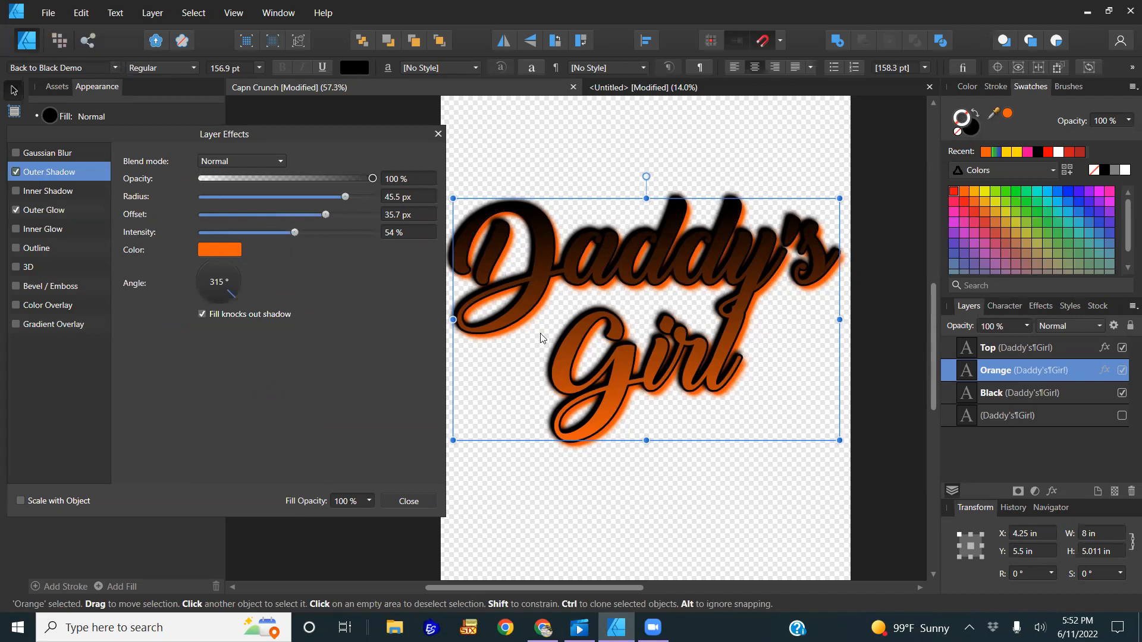
pyautogui.click(214, 272)
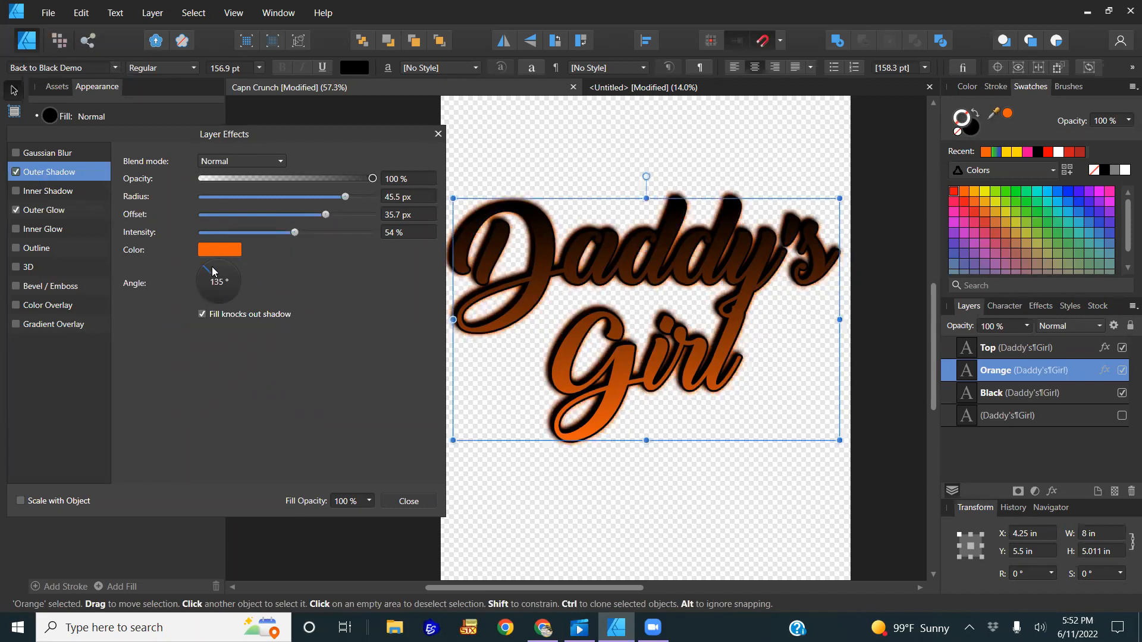
pyautogui.moveTo(358, 194); pyautogui.dragTo(378, 200)
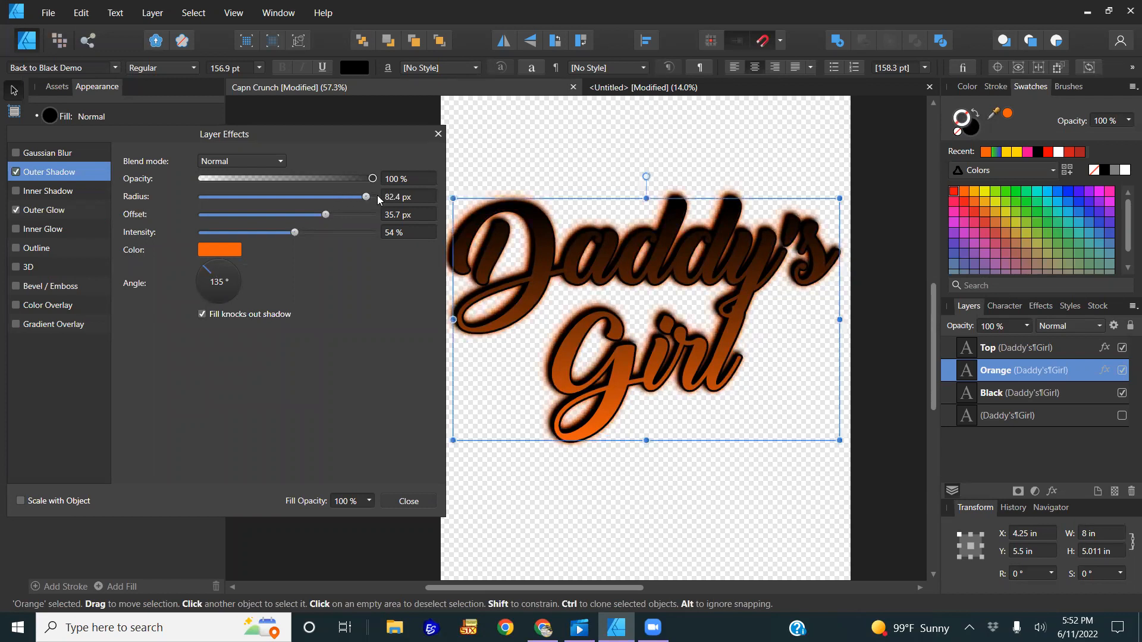
pyautogui.click(351, 215)
pyautogui.moveTo(328, 232); pyautogui.dragTo(331, 232)
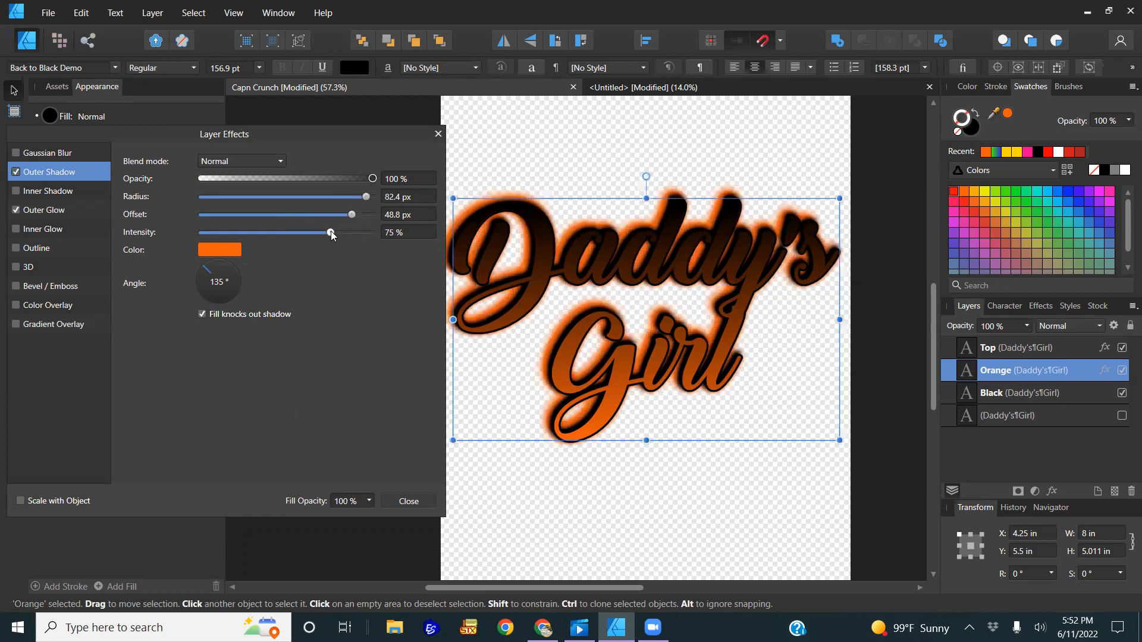
pyautogui.click(42, 154)
pyautogui.moveTo(205, 164); pyautogui.dragTo(281, 167)
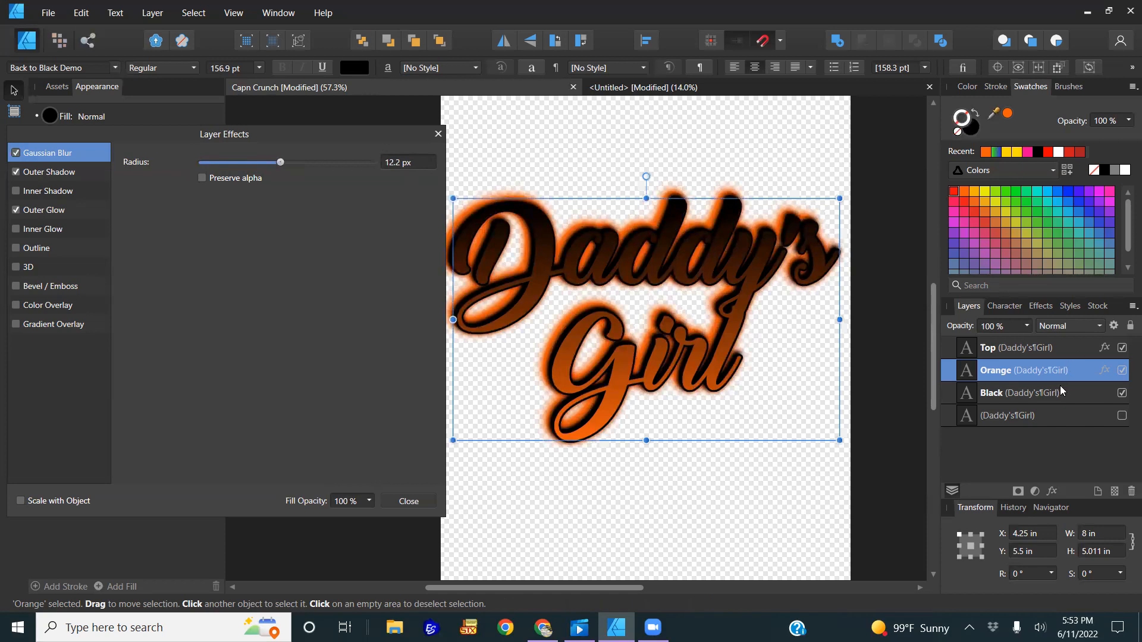
# - Add an outer shadow to the "Black" layer with Normal blending, 100% opacity, about 49.8 px radius, 42.1 px offset and 76% intensity
pyautogui.click(1005, 399)
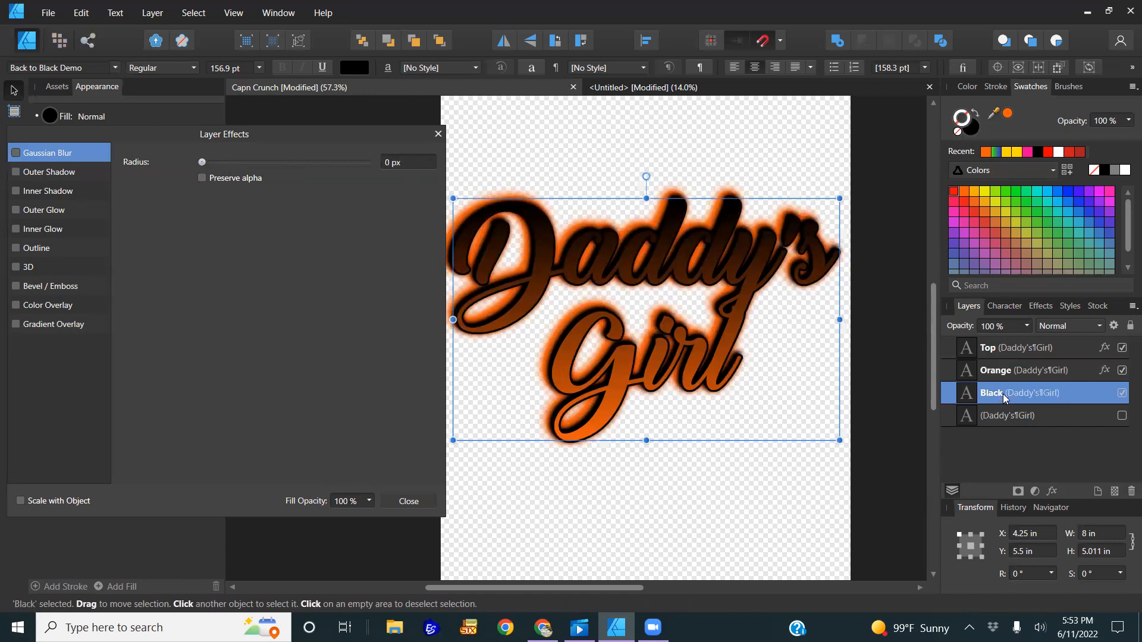
pyautogui.doubleClick(1023, 392)
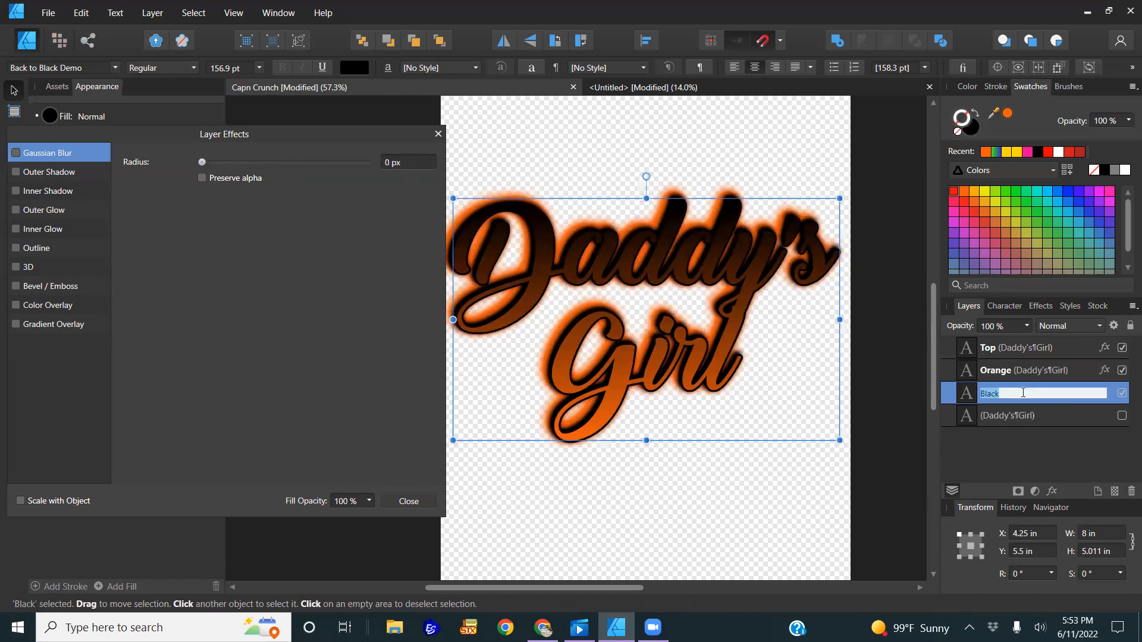
pyautogui.click(967, 394)
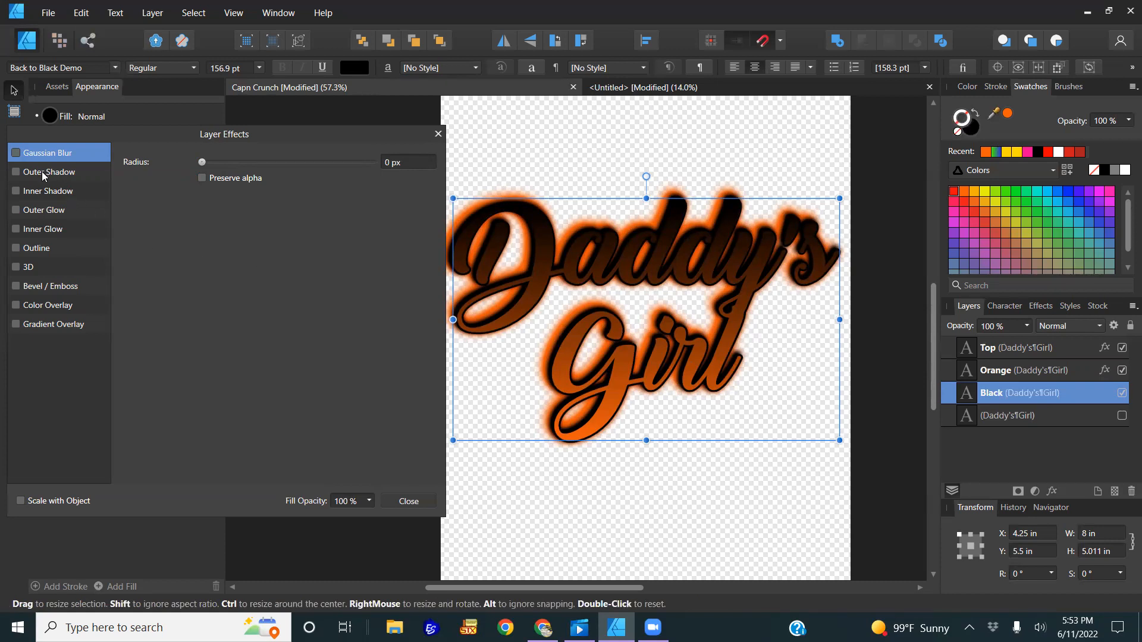
pyautogui.click(45, 173)
pyautogui.click(280, 162)
pyautogui.scroll(1, 284, 192)
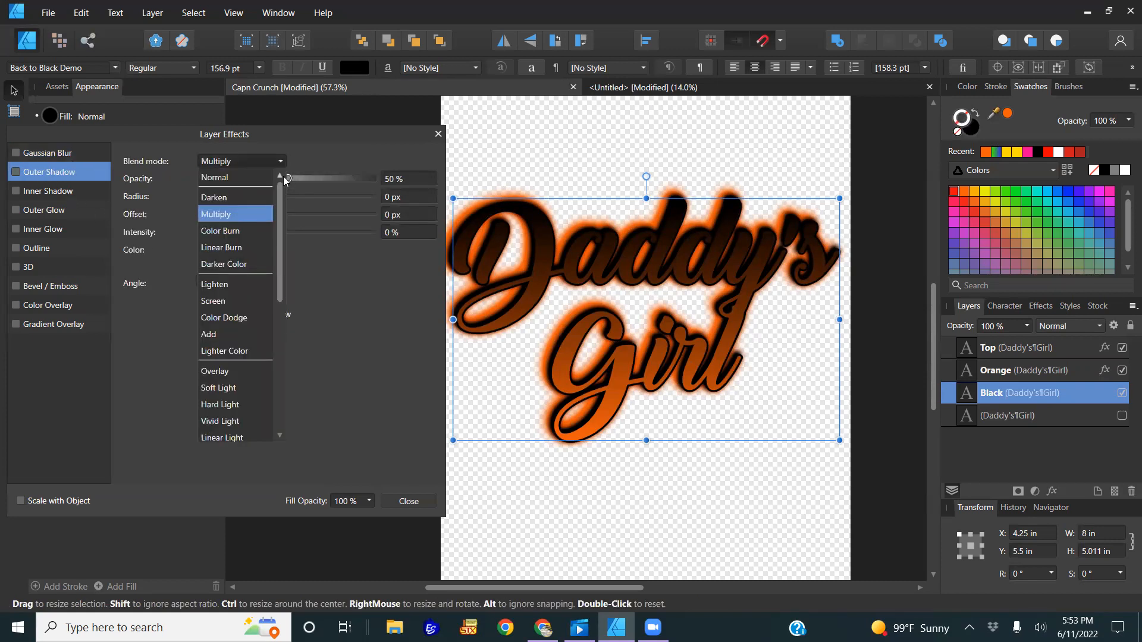
pyautogui.click(262, 180)
pyautogui.moveTo(288, 179); pyautogui.dragTo(352, 201)
pyautogui.click(344, 196)
pyautogui.click(338, 214)
pyautogui.click(331, 232)
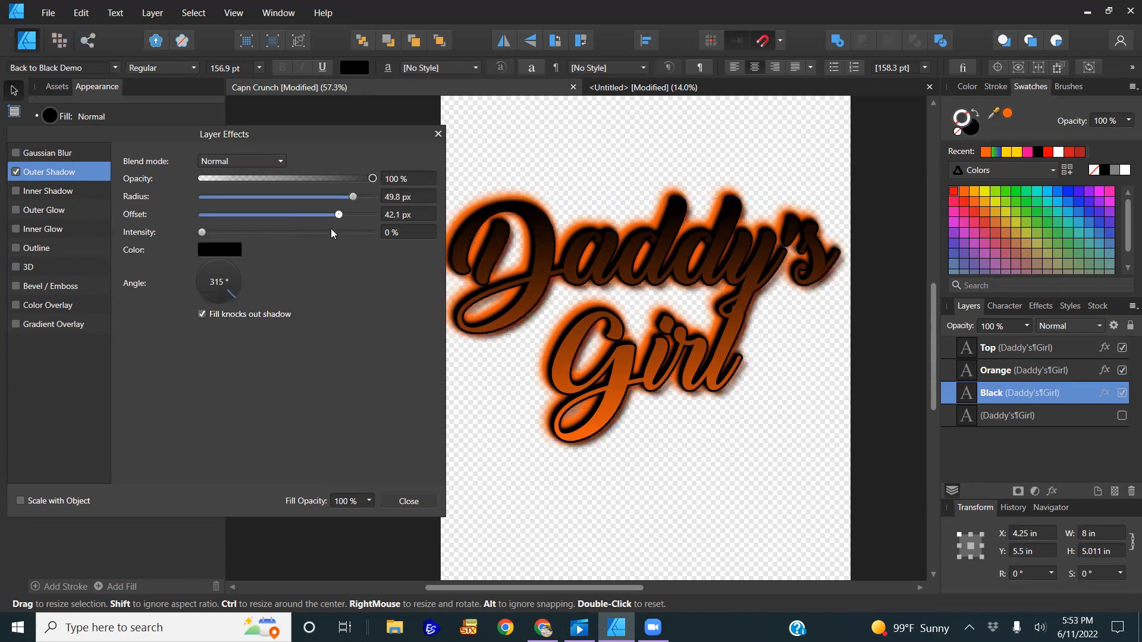
# - Set the "Black" layer's outer shadow to a 135° angle, about 96.2 px radius, 76.3 px offset and 89% intensity
pyautogui.click(209, 263)
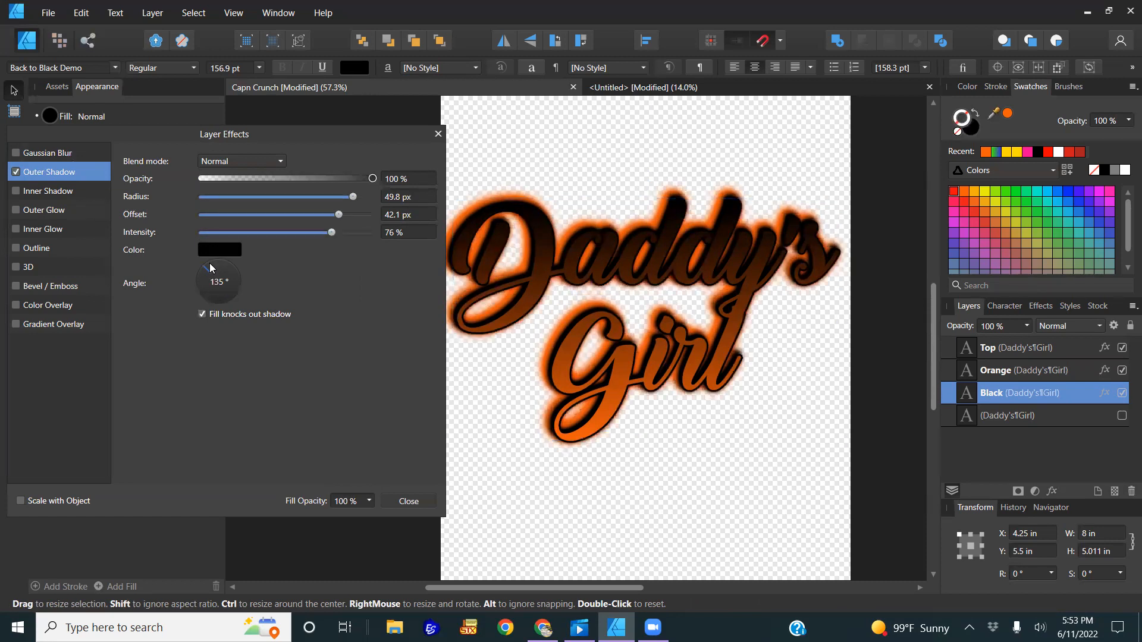
pyautogui.click(372, 196)
pyautogui.click(364, 215)
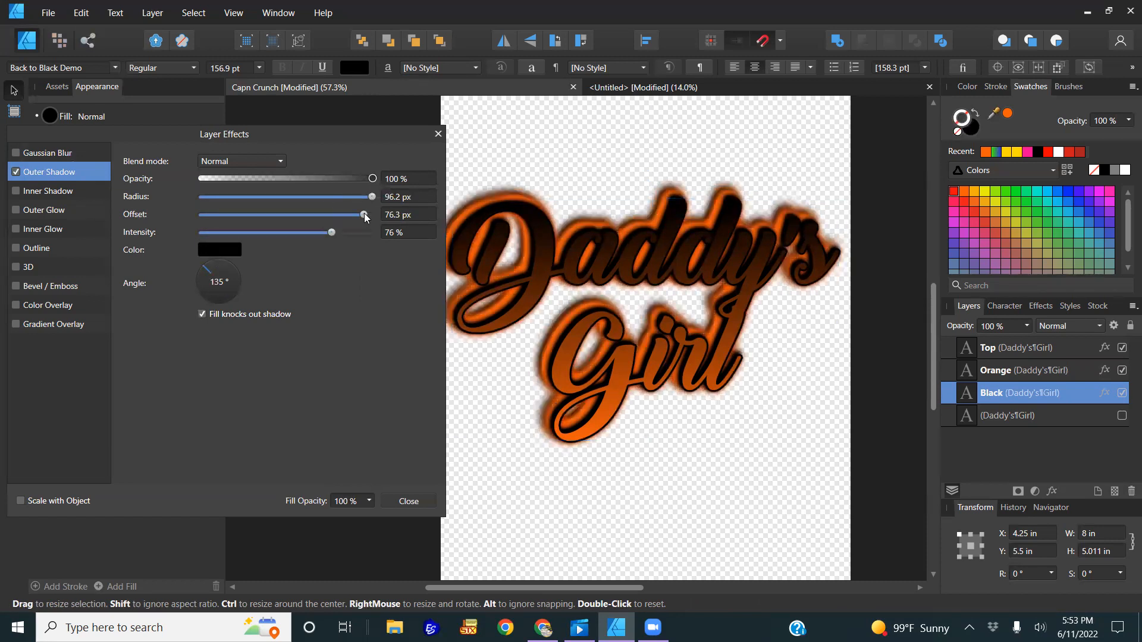
pyautogui.click(356, 232)
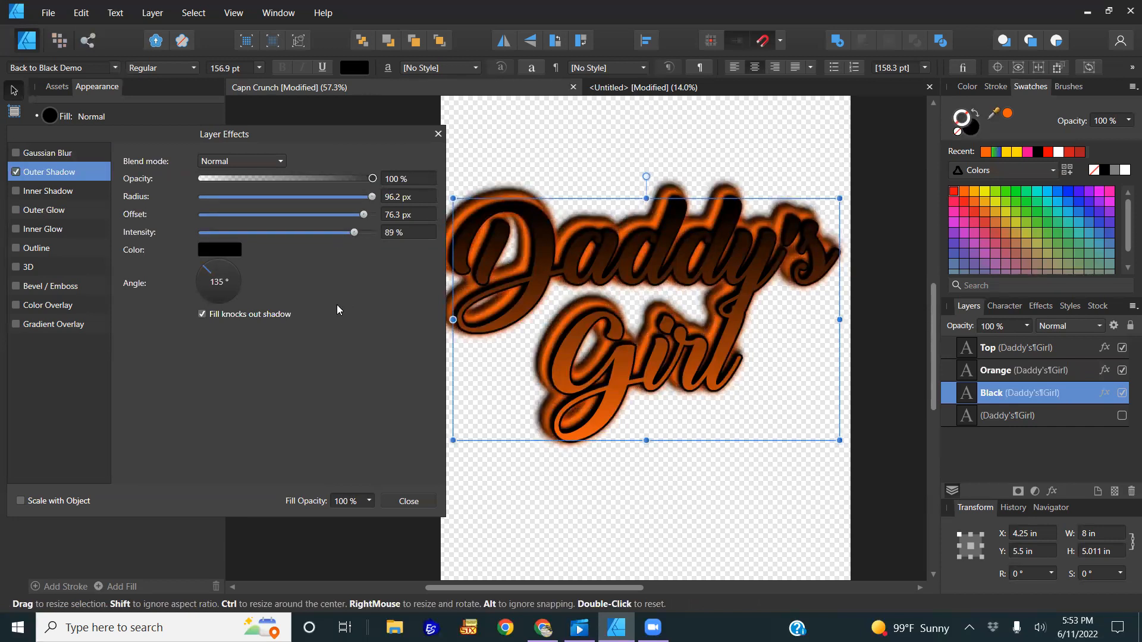
# - Add an outer glow to the "Black" layer using the Glow blend mode and a radius of about 44.9 px
pyautogui.moveTo(303, 137); pyautogui.dragTo(292, 137)
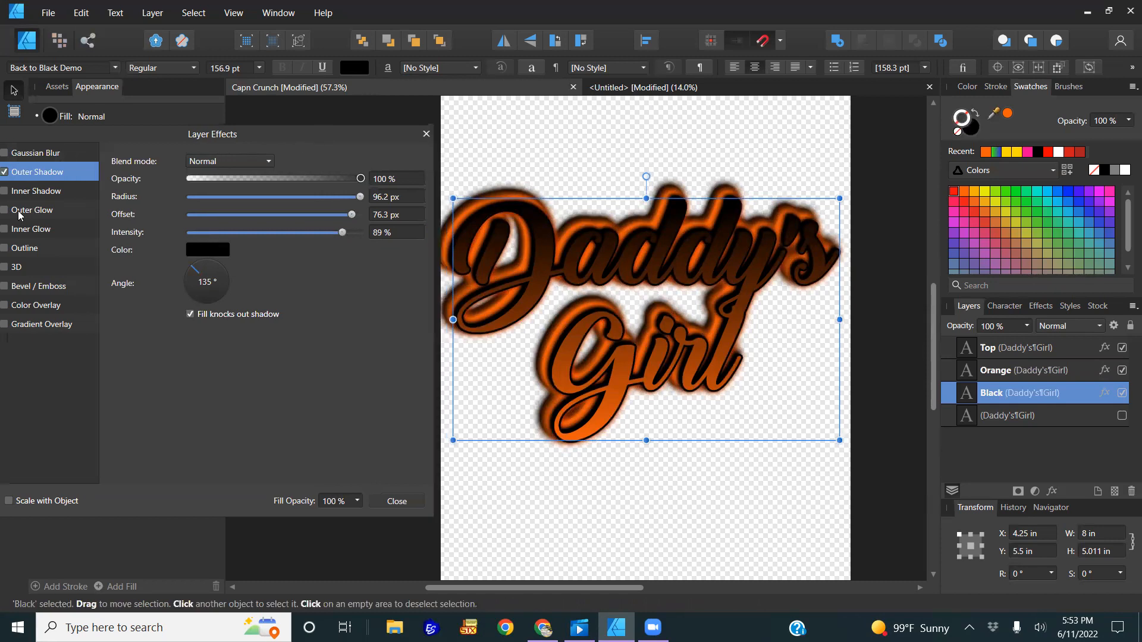
pyautogui.click(52, 213)
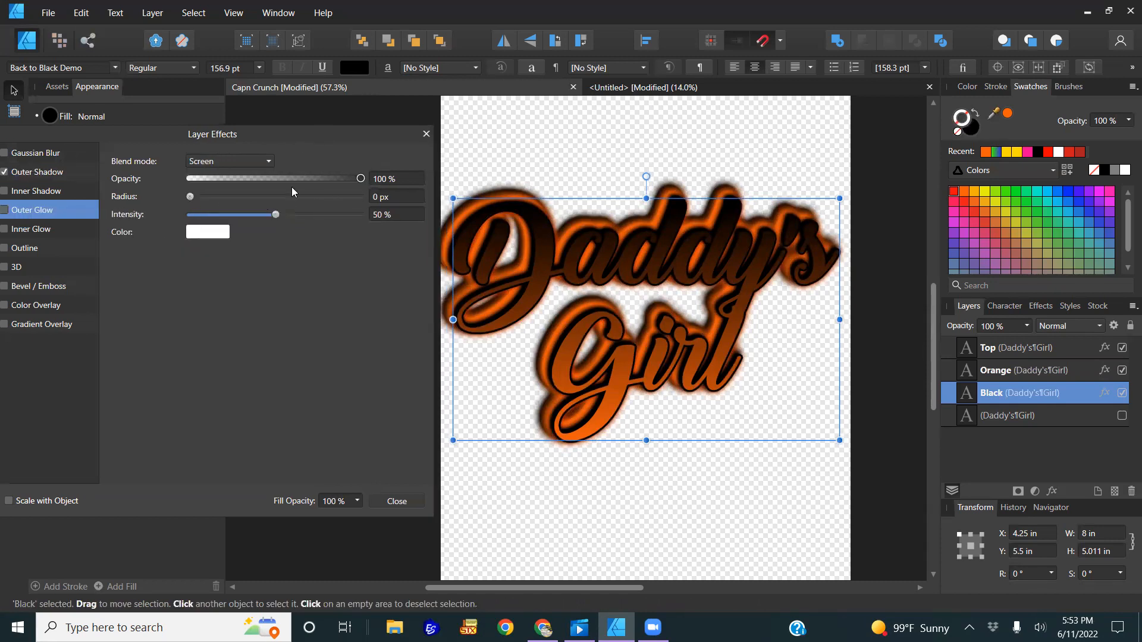
pyautogui.click(258, 157)
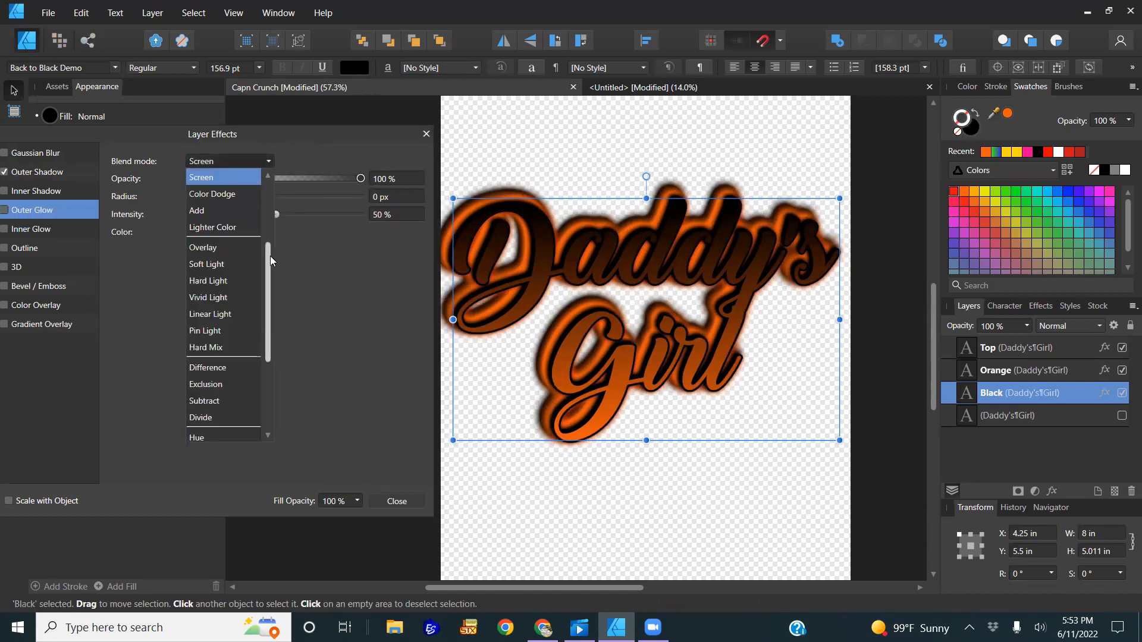
pyautogui.moveTo(272, 262); pyautogui.dragTo(271, 373)
pyautogui.click(215, 406)
pyautogui.moveTo(280, 197); pyautogui.dragTo(332, 197)
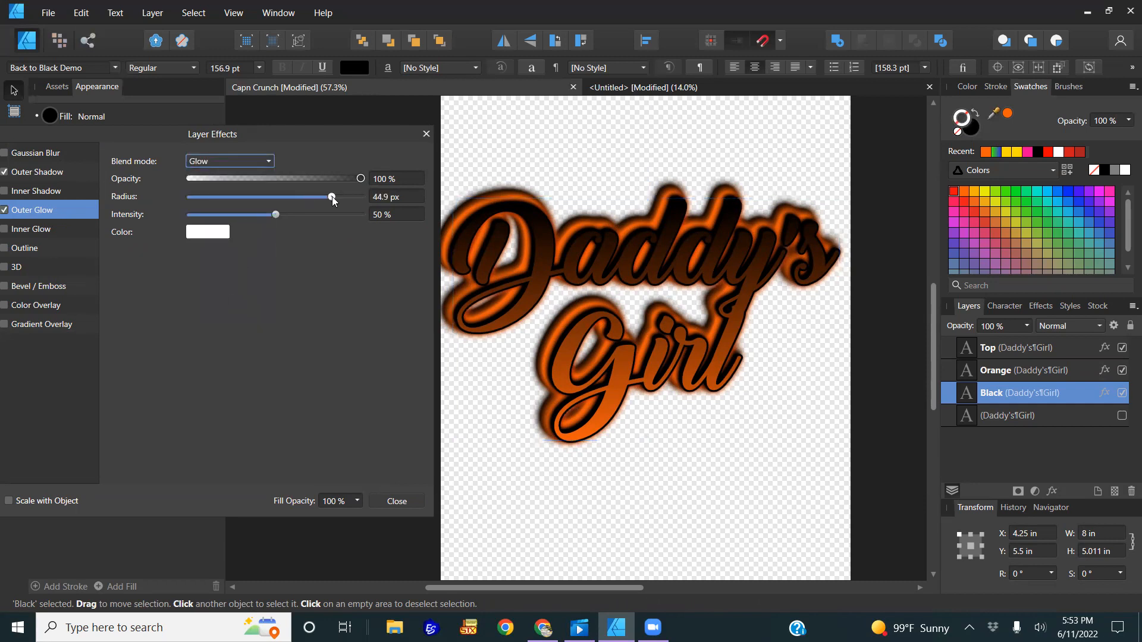
# - Color the "Black" layer's outer glow black and strengthen it to about 68.7 px radius and 79% intensity
pyautogui.click(226, 233)
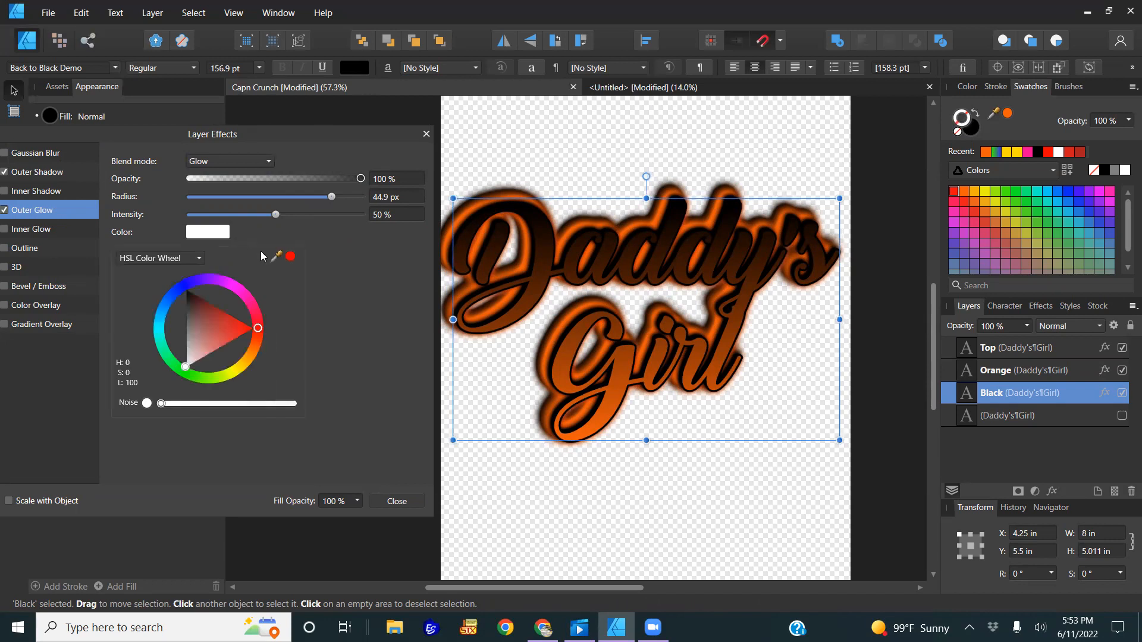
pyautogui.moveTo(212, 321); pyautogui.dragTo(156, 240)
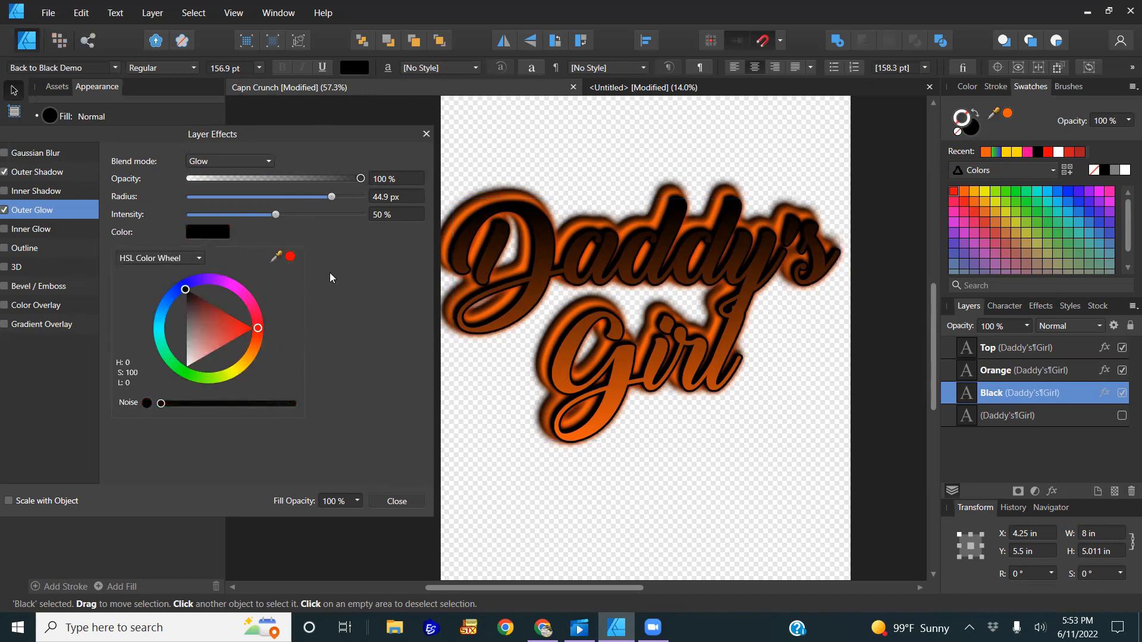
pyautogui.moveTo(337, 196)
pyautogui.mouseDown()
pyautogui.moveTo(350, 196)
pyautogui.moveTo(308, 213)
pyautogui.moveTo(325, 214)
pyautogui.mouseUp()
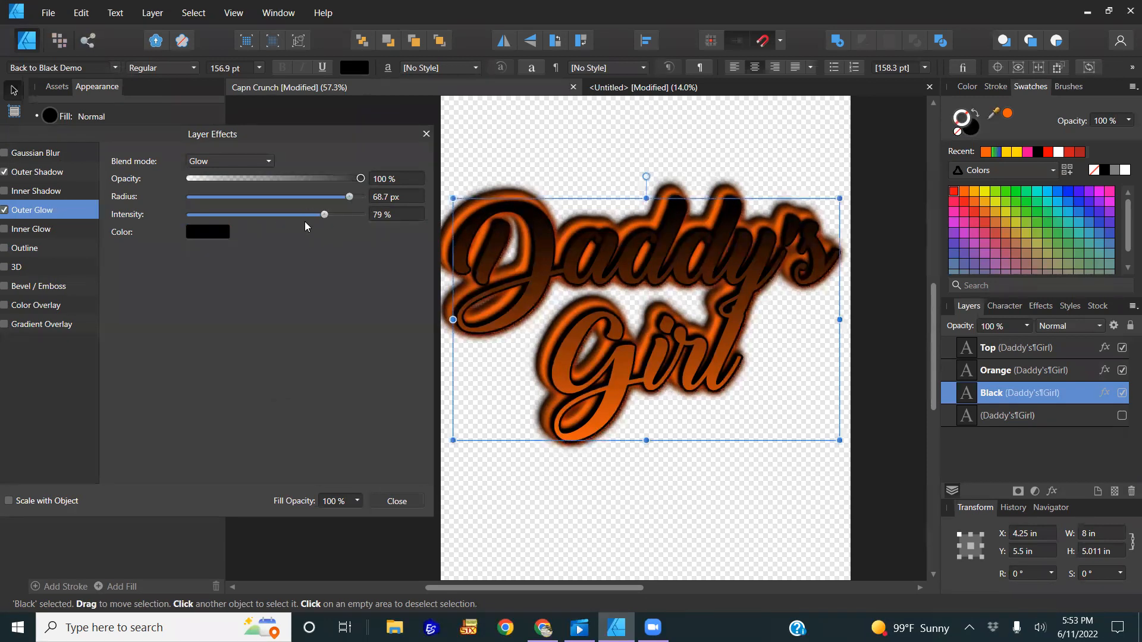
# - Add a Gaussian blur with a radius of about 17.7 px to the "Black" layer
pyautogui.click(71, 157)
pyautogui.moveTo(190, 163); pyautogui.dragTo(280, 169)
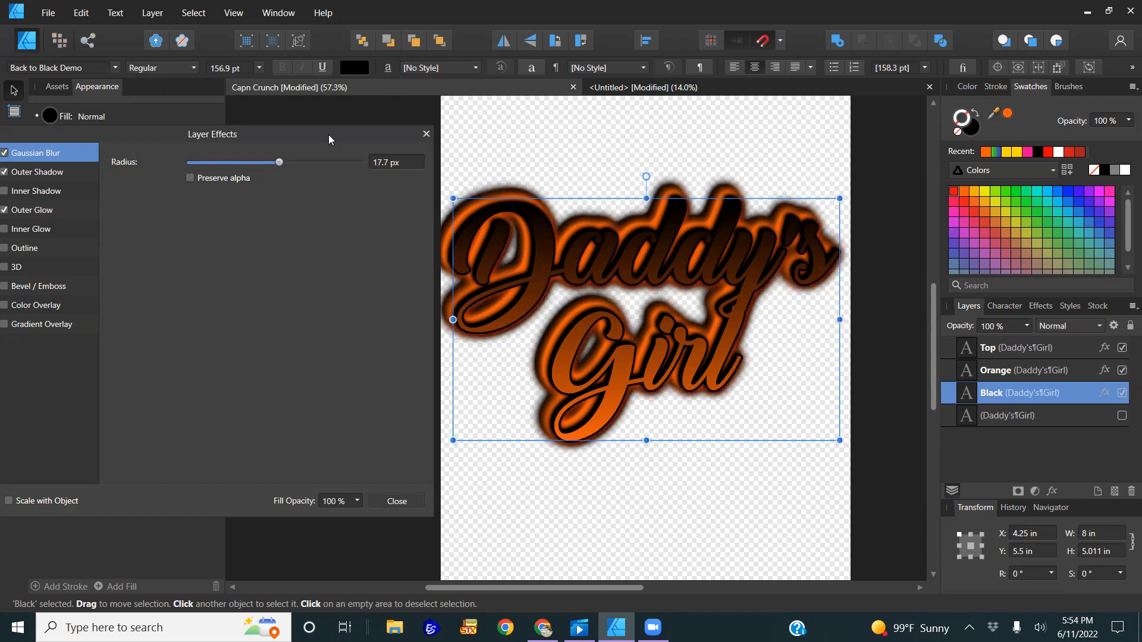
pyautogui.moveTo(322, 135); pyautogui.dragTo(303, 149)
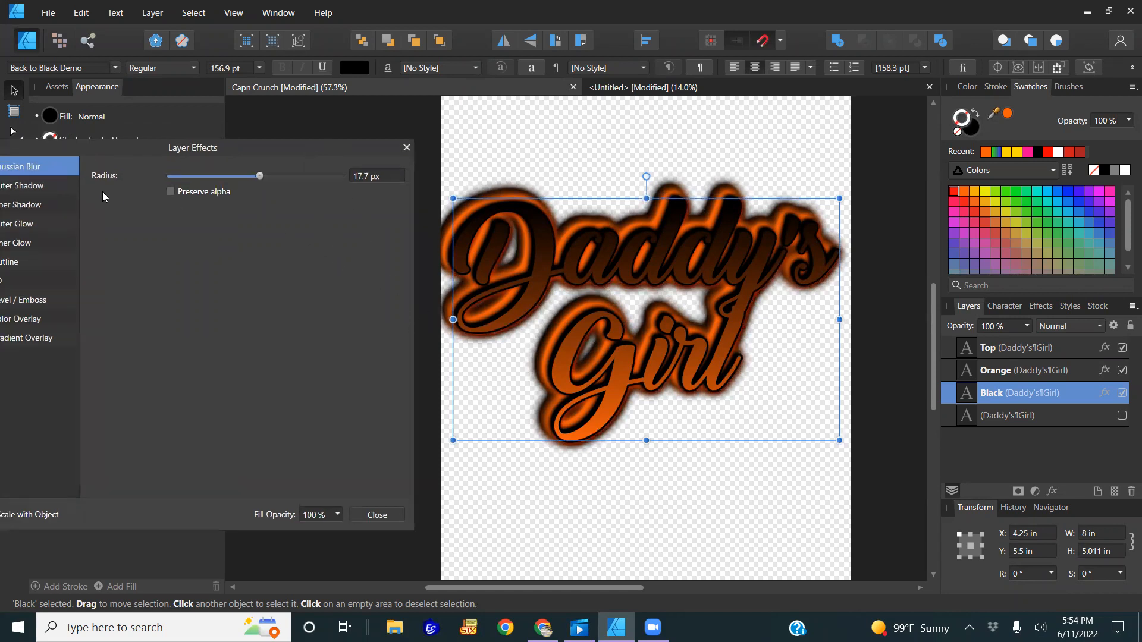
pyautogui.moveTo(152, 149); pyautogui.dragTo(177, 128)
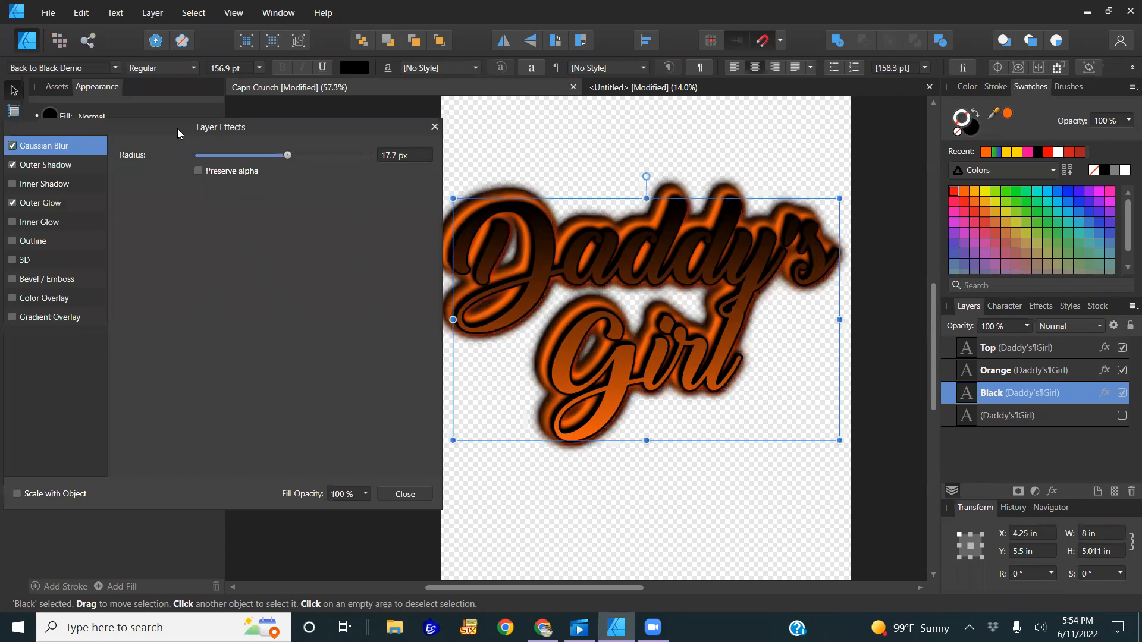
pyautogui.click(579, 499)
pyautogui.click(619, 373)
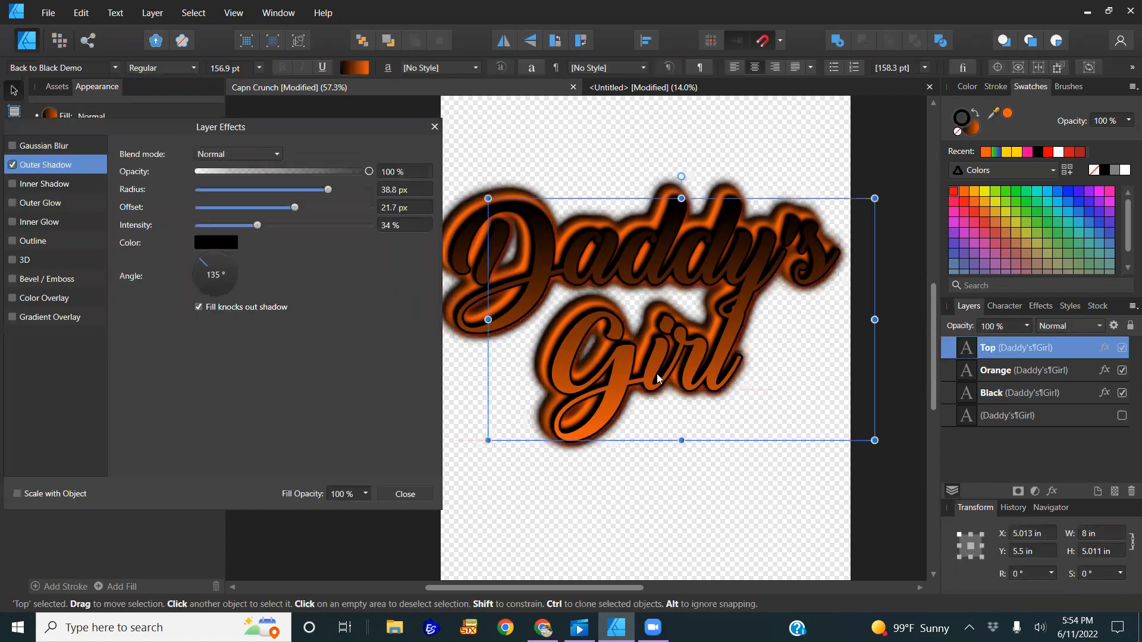
pyautogui.hotkey('ctrl', 'z')
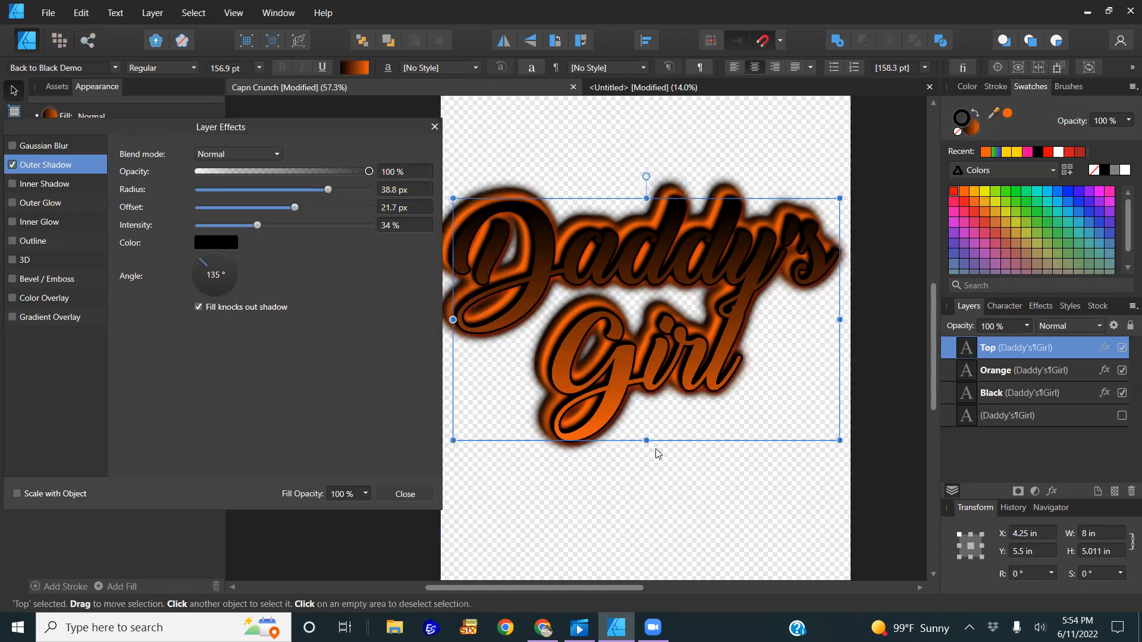
# - Reduce the "Orange" layer's outer shadow to a 70 px radius and a 35 px offset
pyautogui.click(1020, 370)
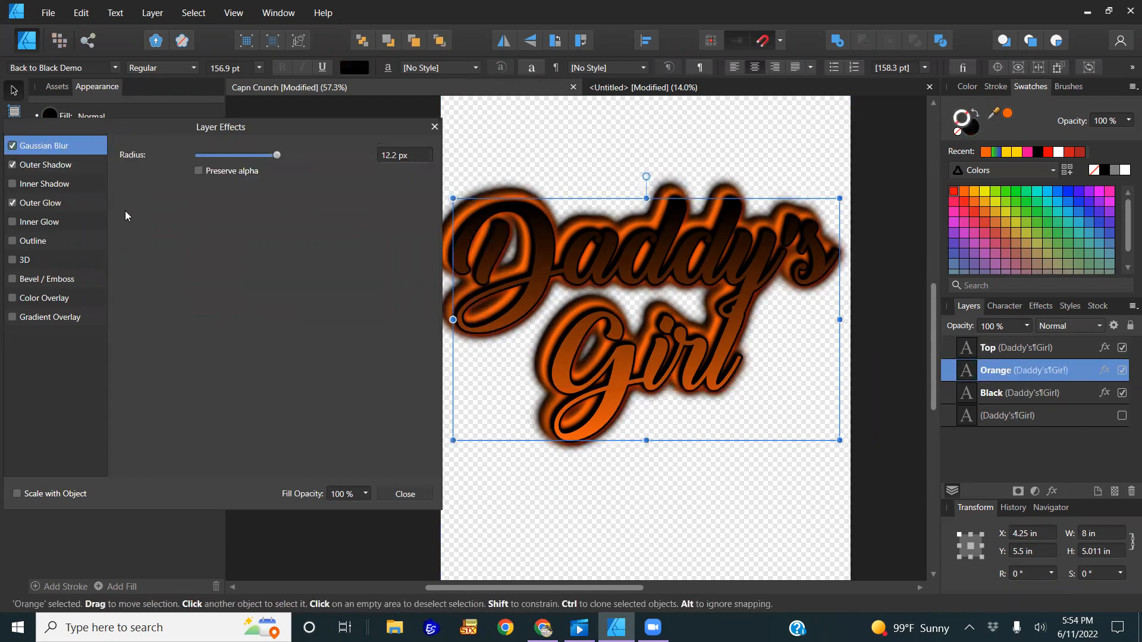
pyautogui.click(52, 167)
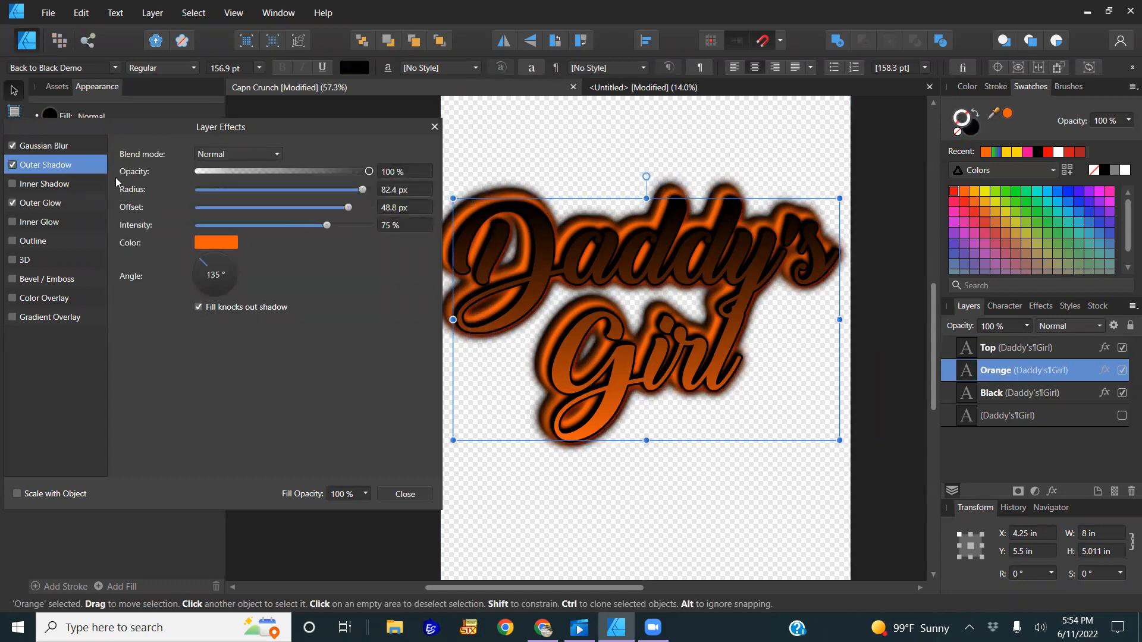
pyautogui.moveTo(348, 207); pyautogui.dragTo(331, 213)
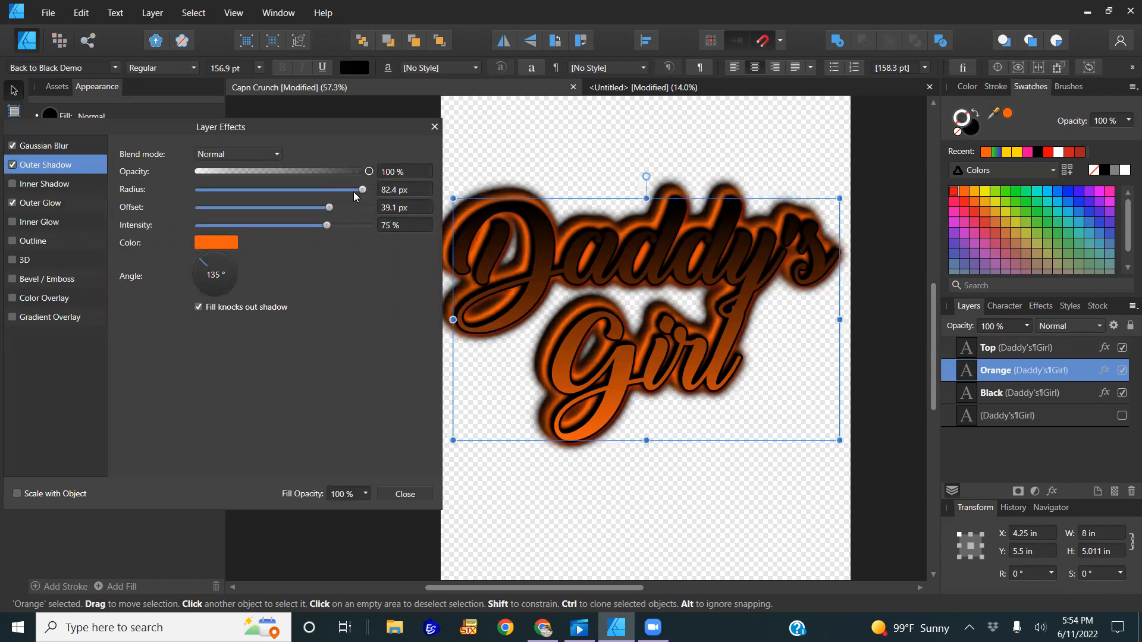
pyautogui.click(349, 188)
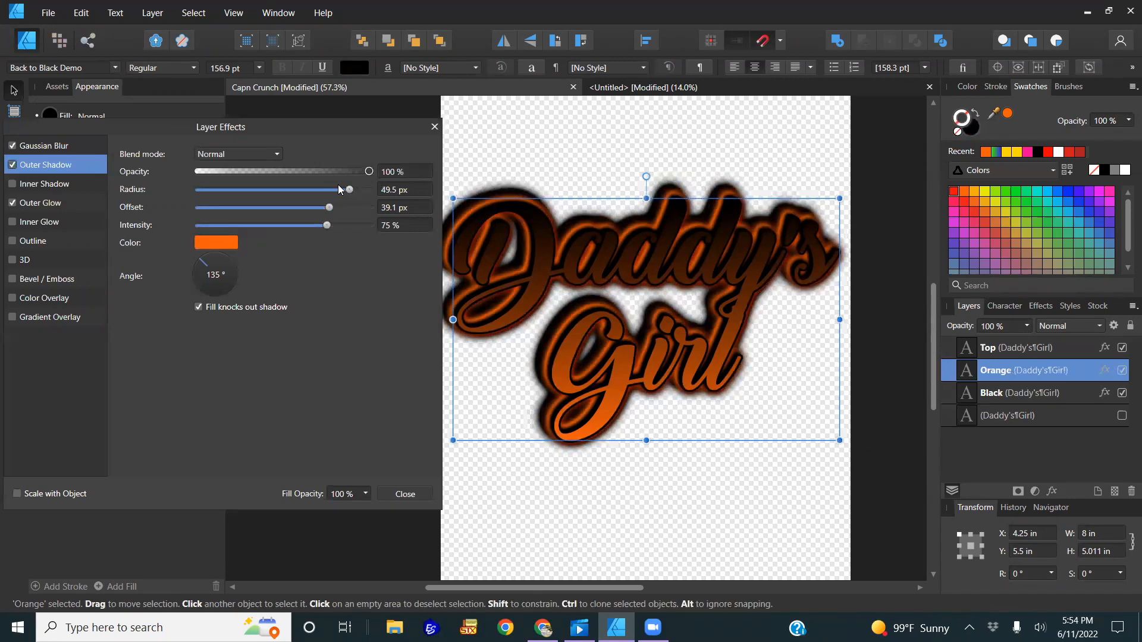
pyautogui.click(359, 189)
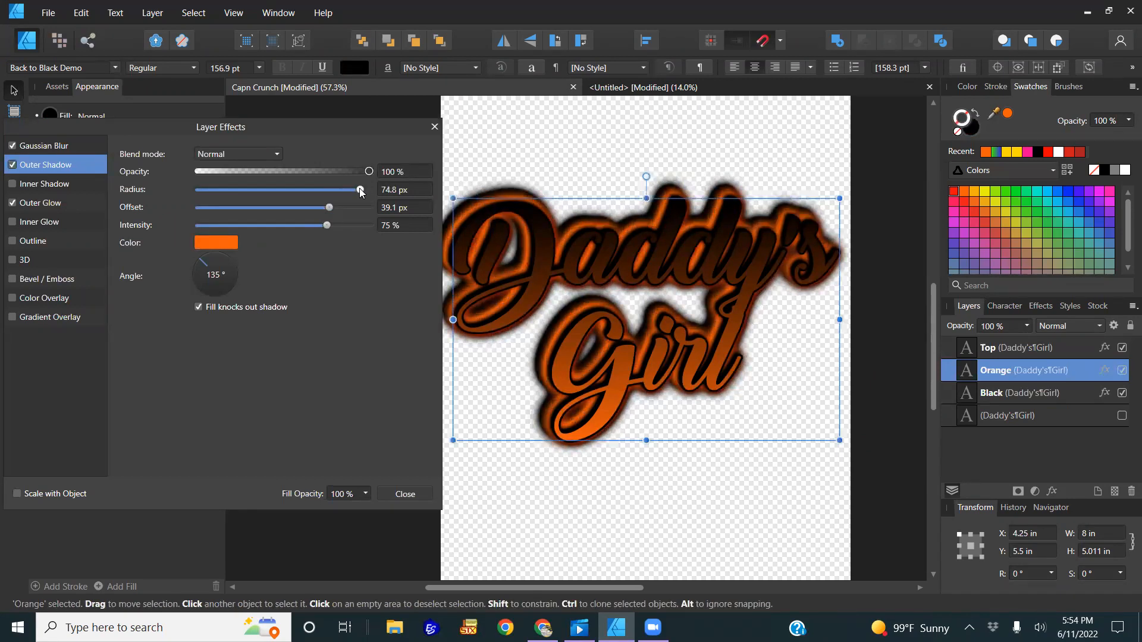
pyautogui.click(398, 192)
pyautogui.write('70')
pyautogui.press('Return')
pyautogui.click(390, 207)
pyautogui.write('35')
pyautogui.press('Return')
# - Try the "Orange" layer's outer shadow at 60% intensity and set it back to 75%
pyautogui.click(397, 225)
pyautogui.write('60')
pyautogui.press('Return')
pyautogui.click(401, 225)
pyautogui.write('75')
pyautogui.press('Return')
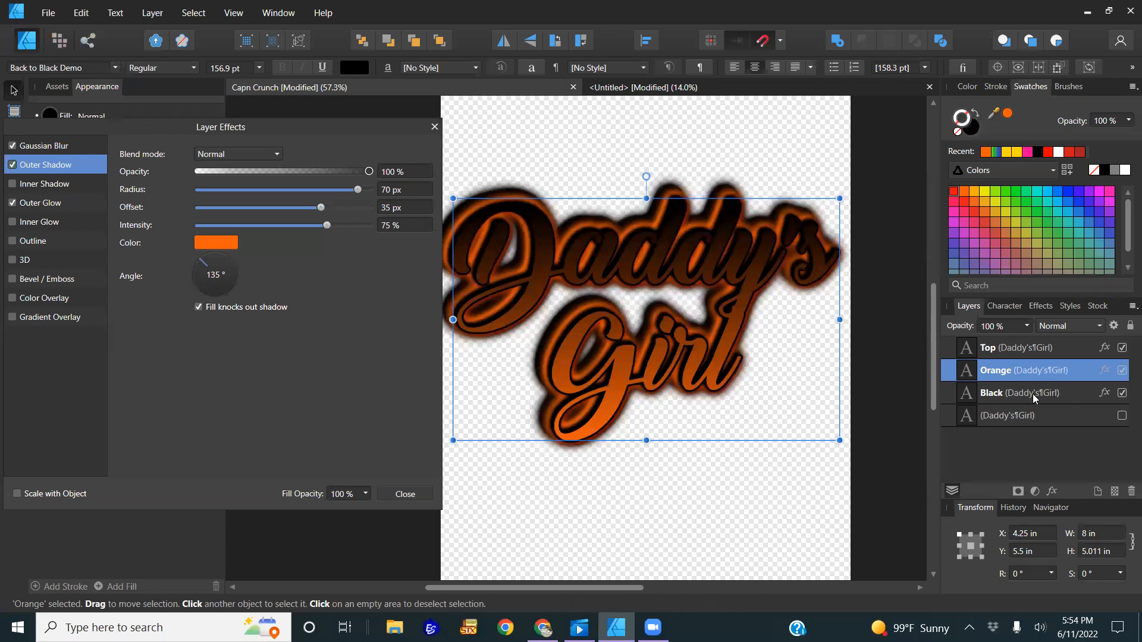
# - Compare the outer shadow settings of the "Black" and "Orange" layers
pyautogui.click(1052, 397)
pyautogui.click(80, 169)
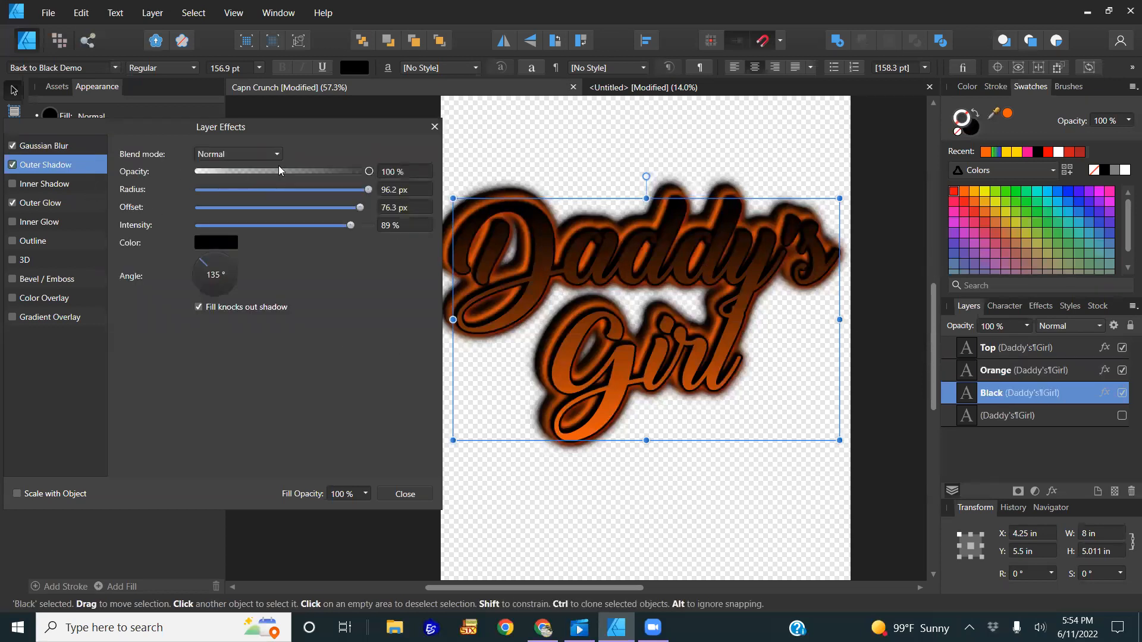
pyautogui.click(402, 190)
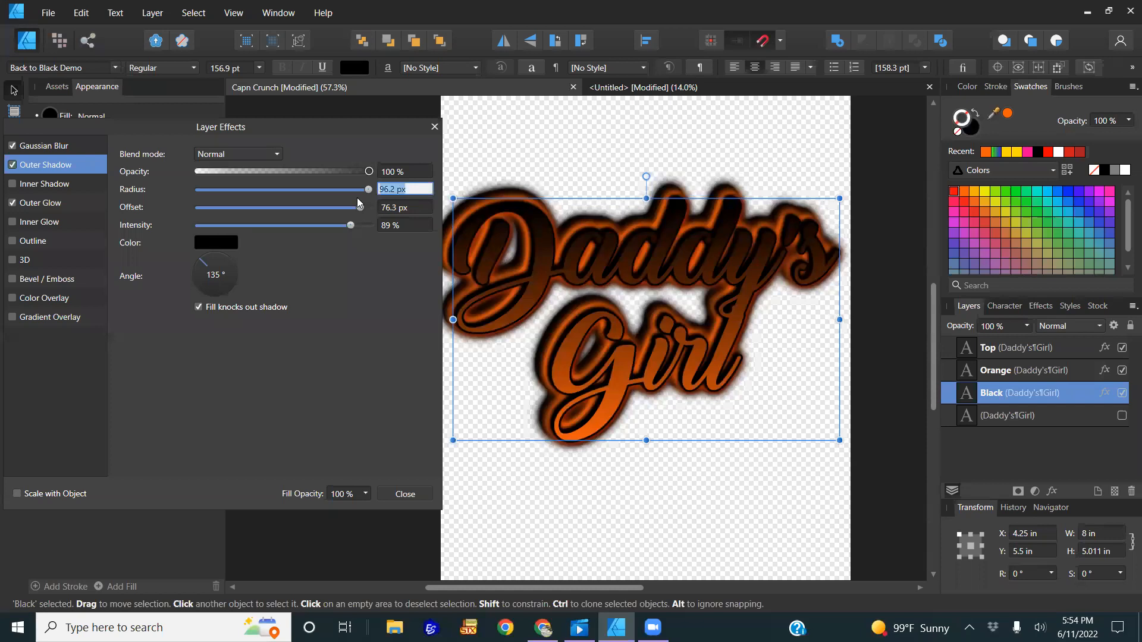
pyautogui.click(1034, 374)
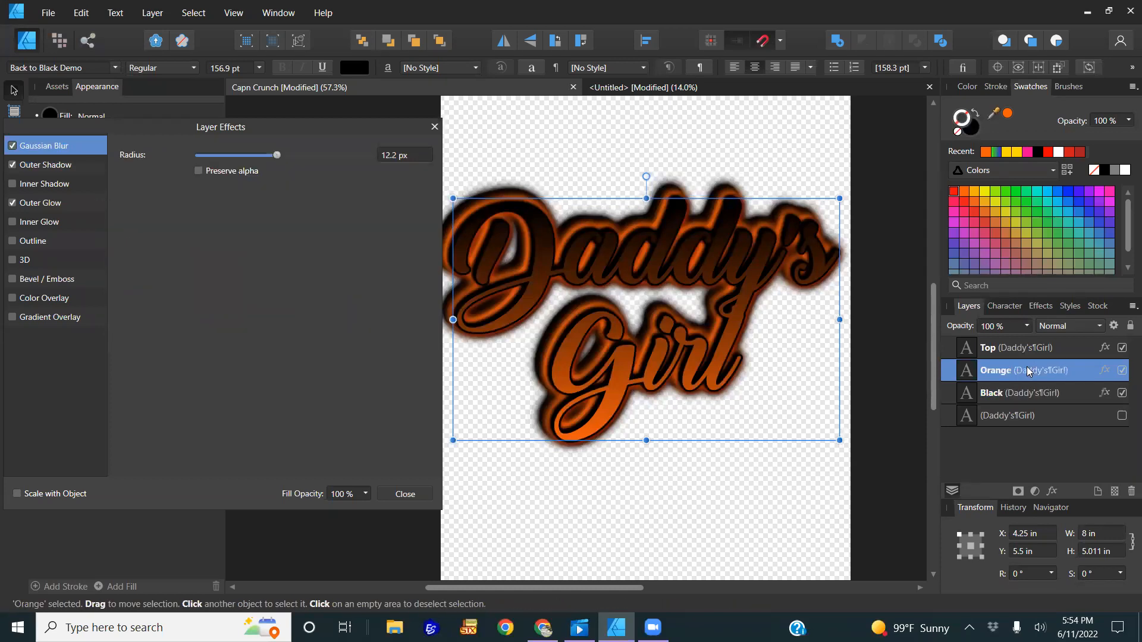
pyautogui.click(77, 167)
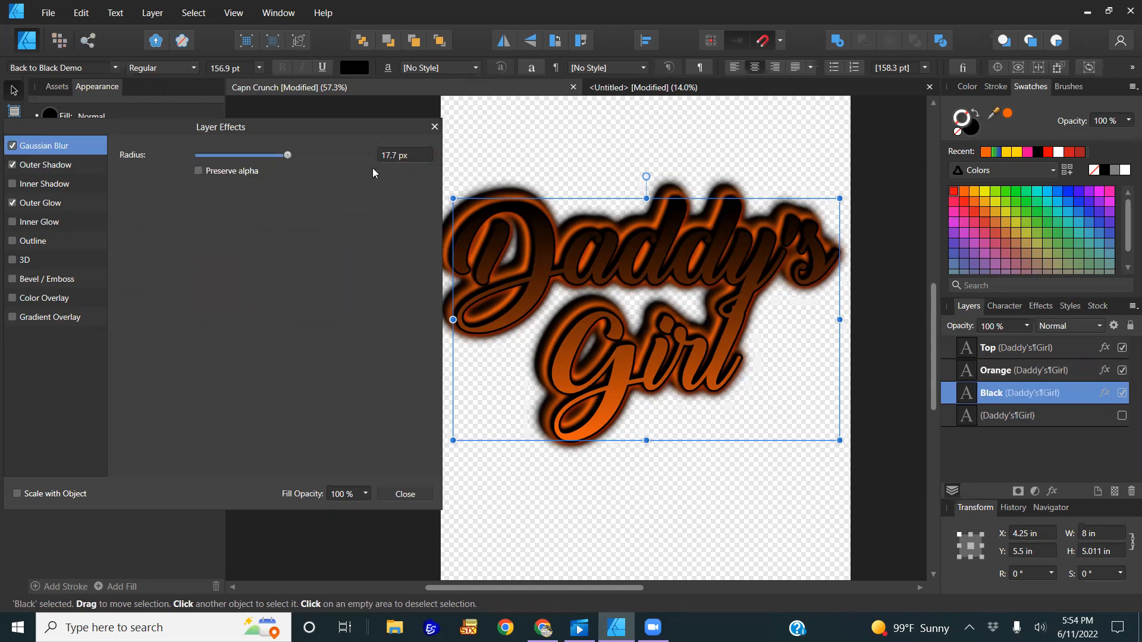
# - Set the "Black" layer's outer shadow to an 85 px radius and a 60 px offset
pyautogui.click(74, 172)
pyautogui.click(419, 188)
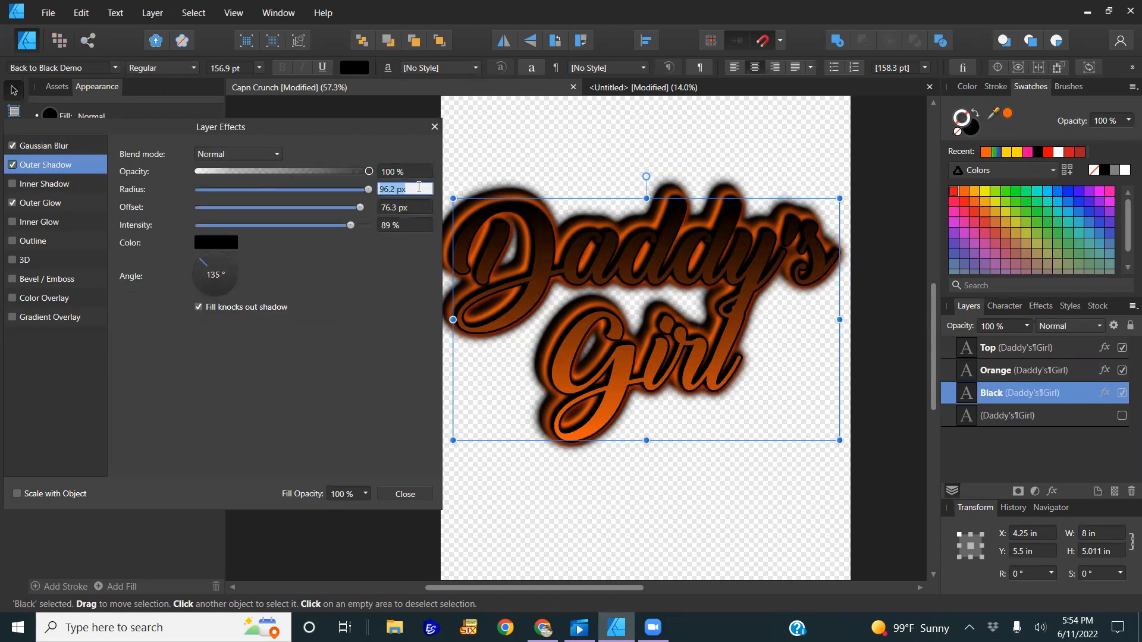
pyautogui.write('85')
pyautogui.press('Return')
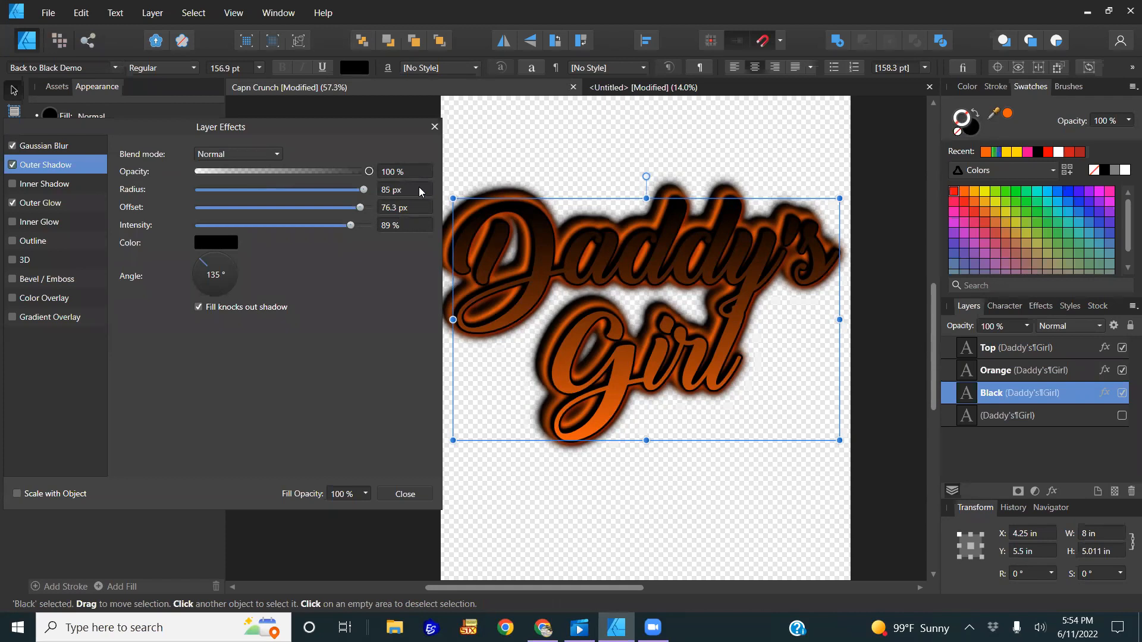
pyautogui.click(397, 210)
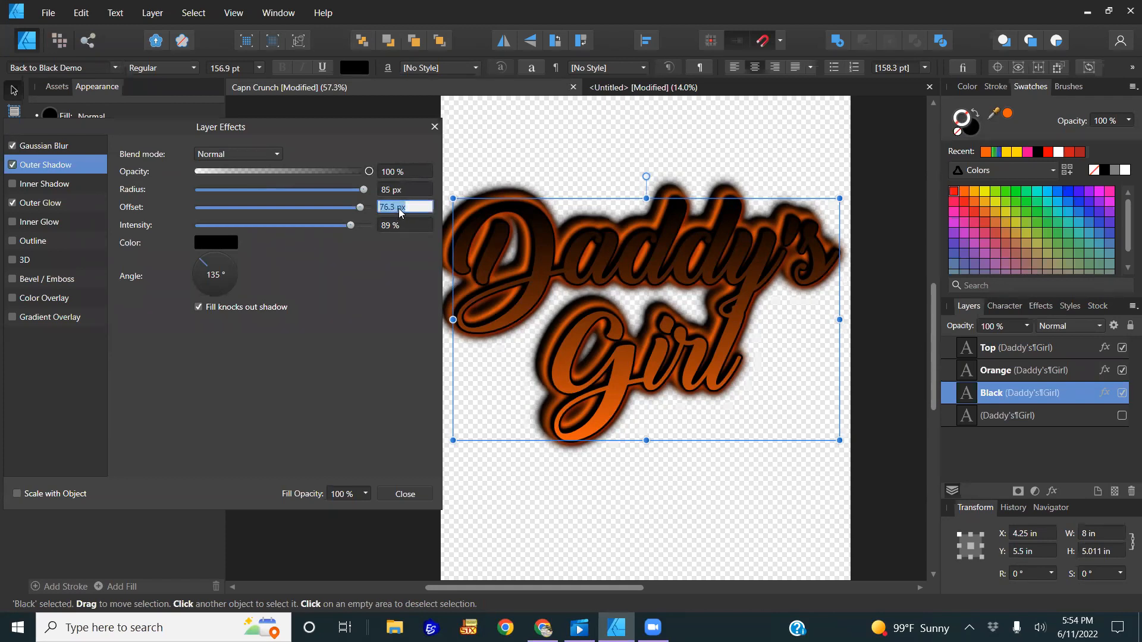
pyautogui.write('60')
pyautogui.press('Return')
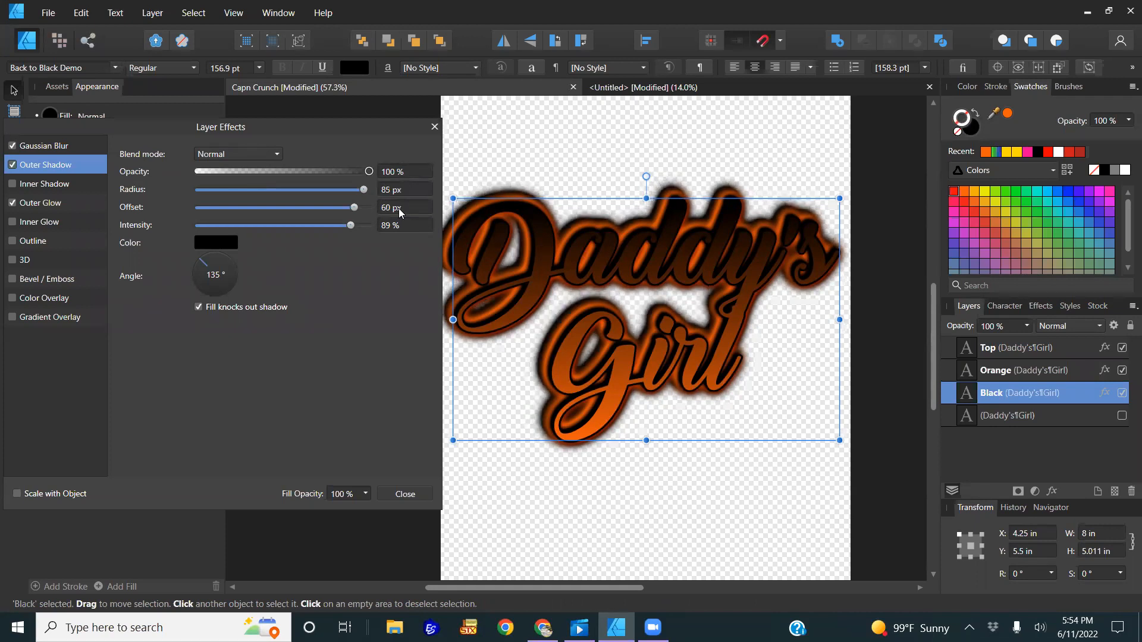
# - Try the "Black" layer's outer shadow at 75% intensity and settle on 80%
pyautogui.click(389, 225)
pyautogui.write('75')
pyautogui.press('Return')
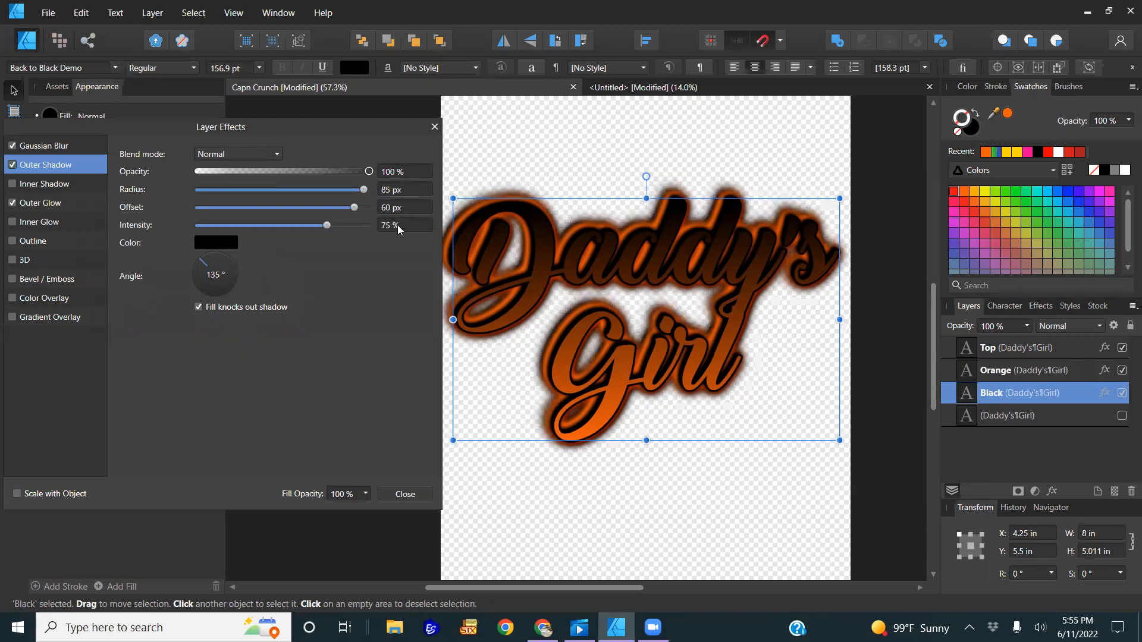
pyautogui.write('80')
pyautogui.press('Return')
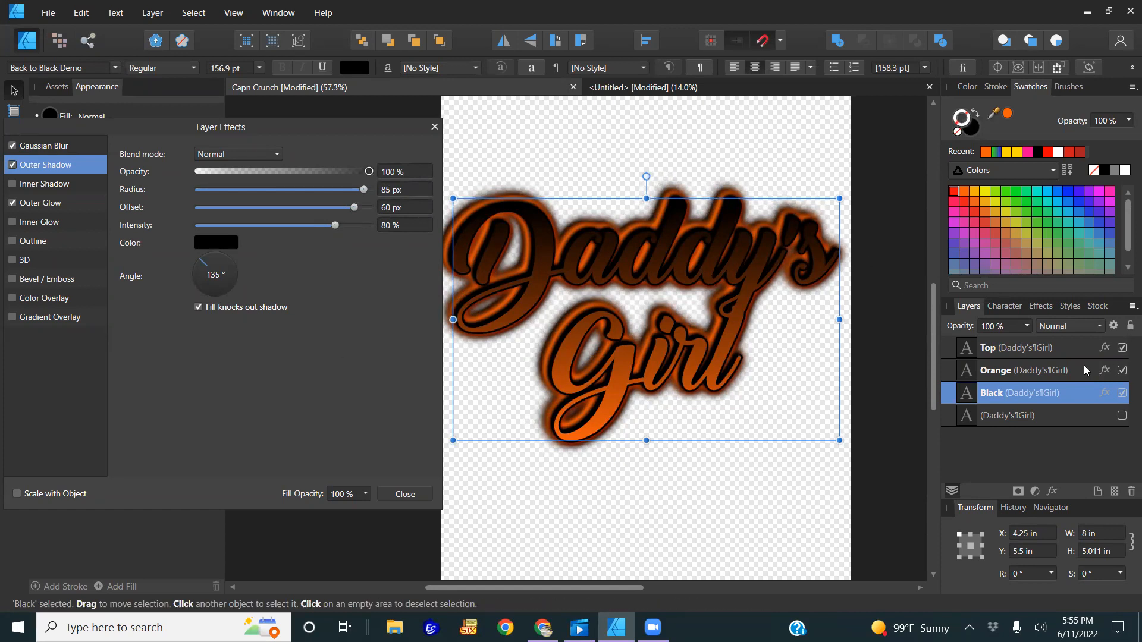
# - Try an orange stroke on the "Top" text layer and set it back to black
pyautogui.click(1029, 345)
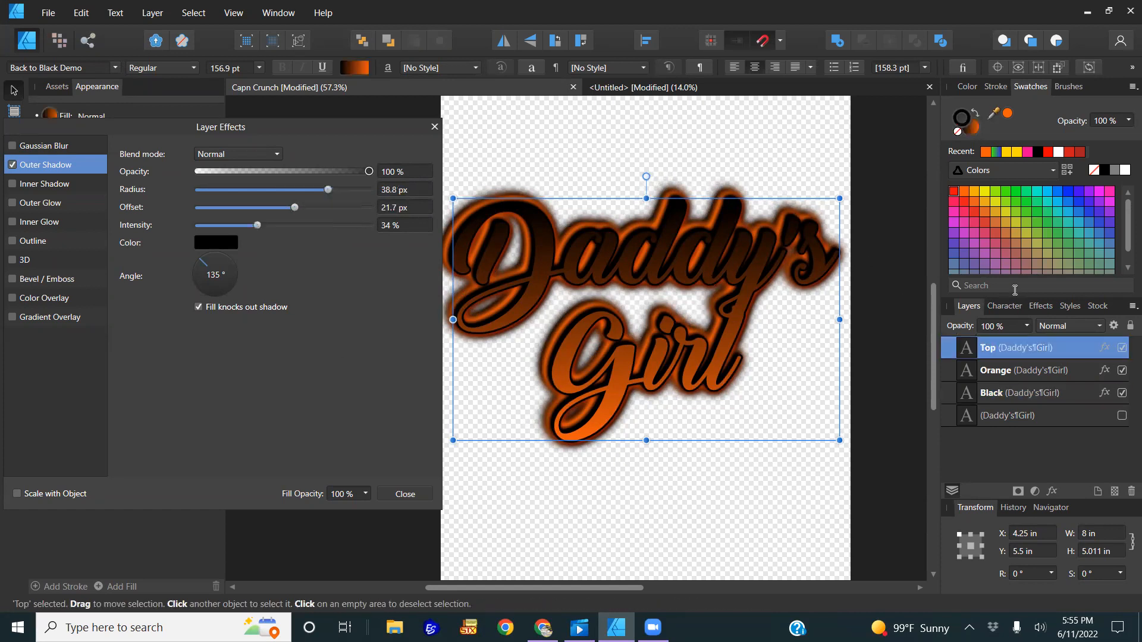
pyautogui.click(1009, 113)
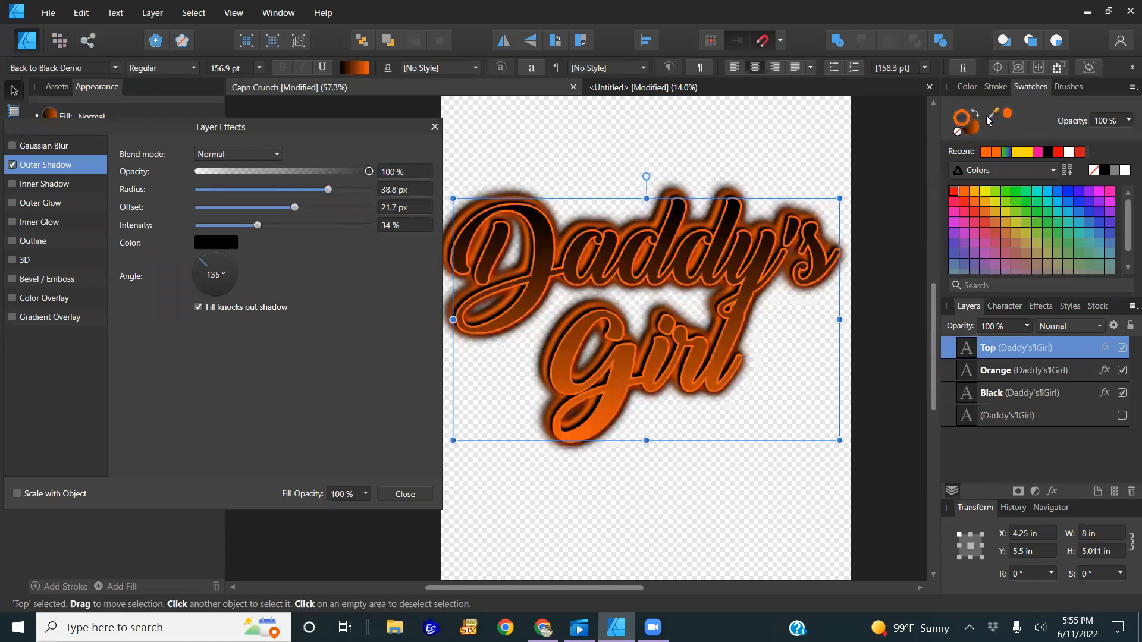
pyautogui.click(1048, 153)
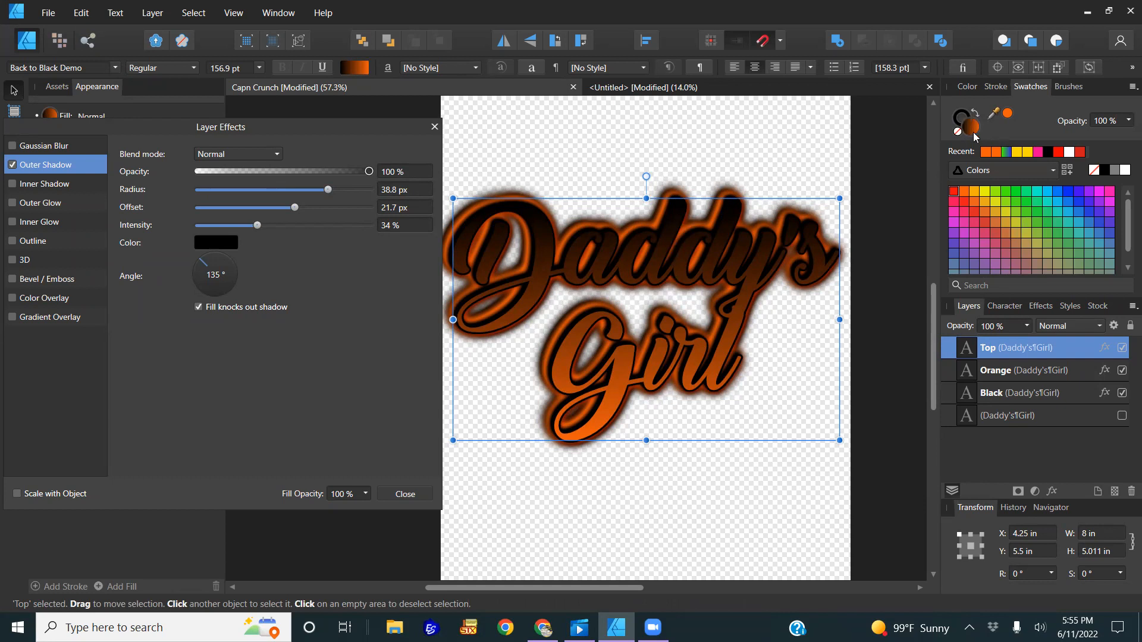
# - Shift the midpoint of the "Top" text's black-to-orange gradient fill to 25%
pyautogui.click(434, 126)
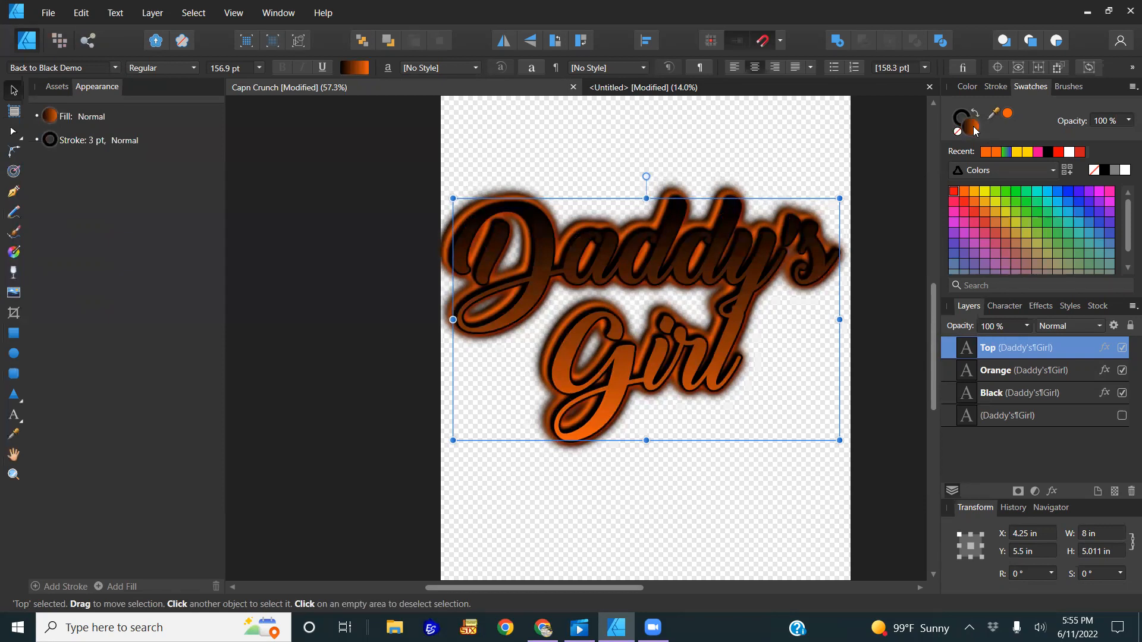
pyautogui.click(355, 68)
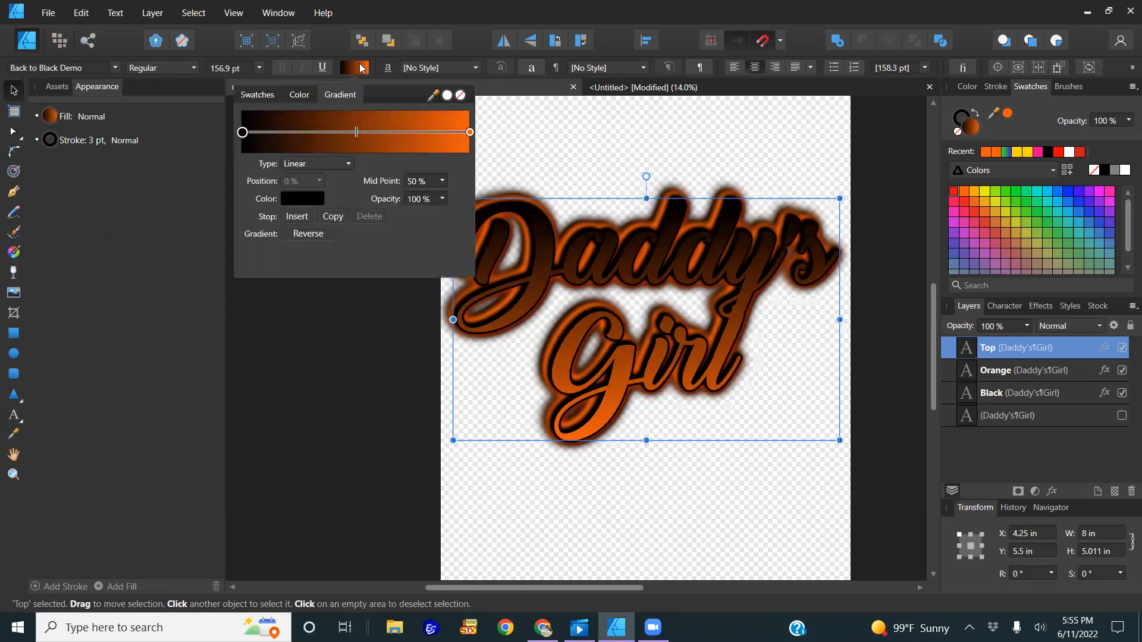
pyautogui.moveTo(357, 132); pyautogui.dragTo(327, 160)
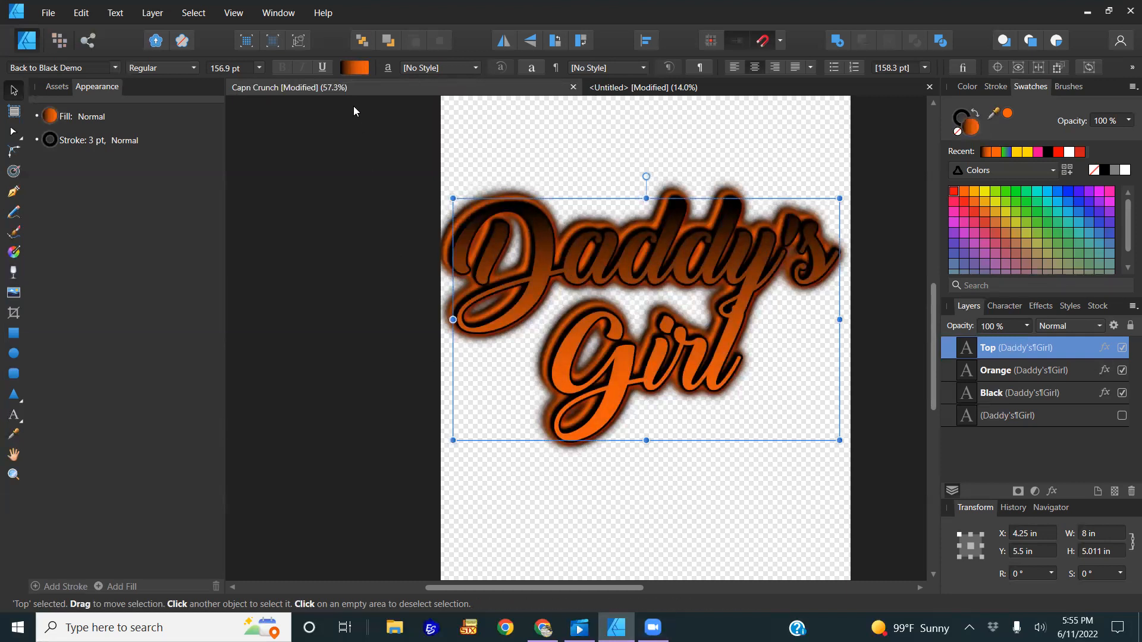
pyautogui.click(345, 72)
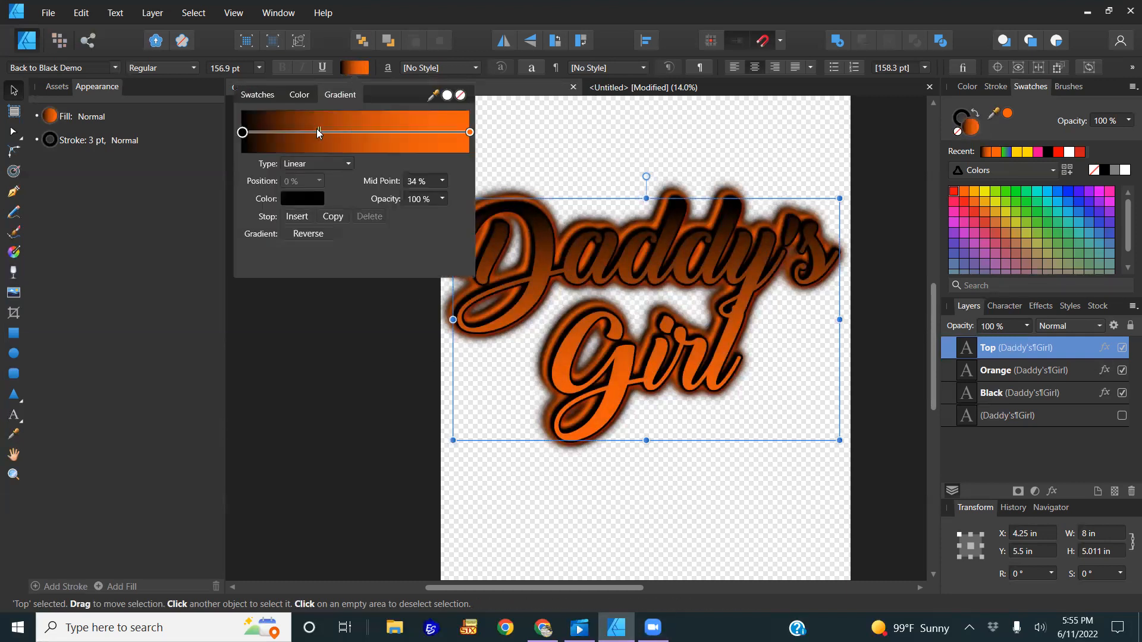
pyautogui.moveTo(313, 139); pyautogui.dragTo(288, 145)
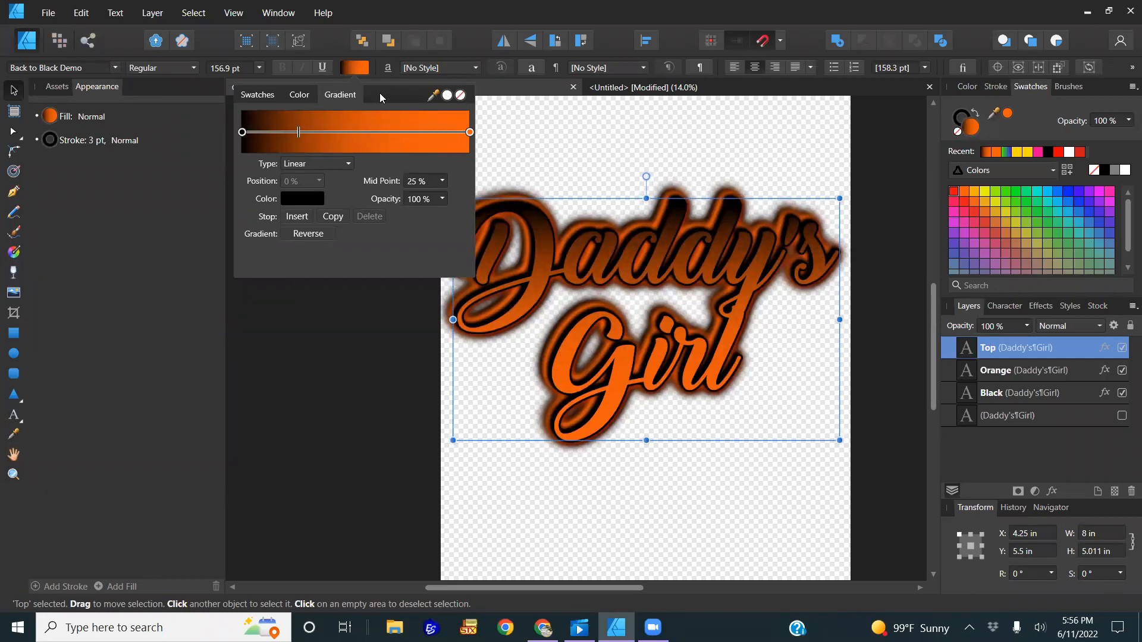
pyautogui.click(420, 356)
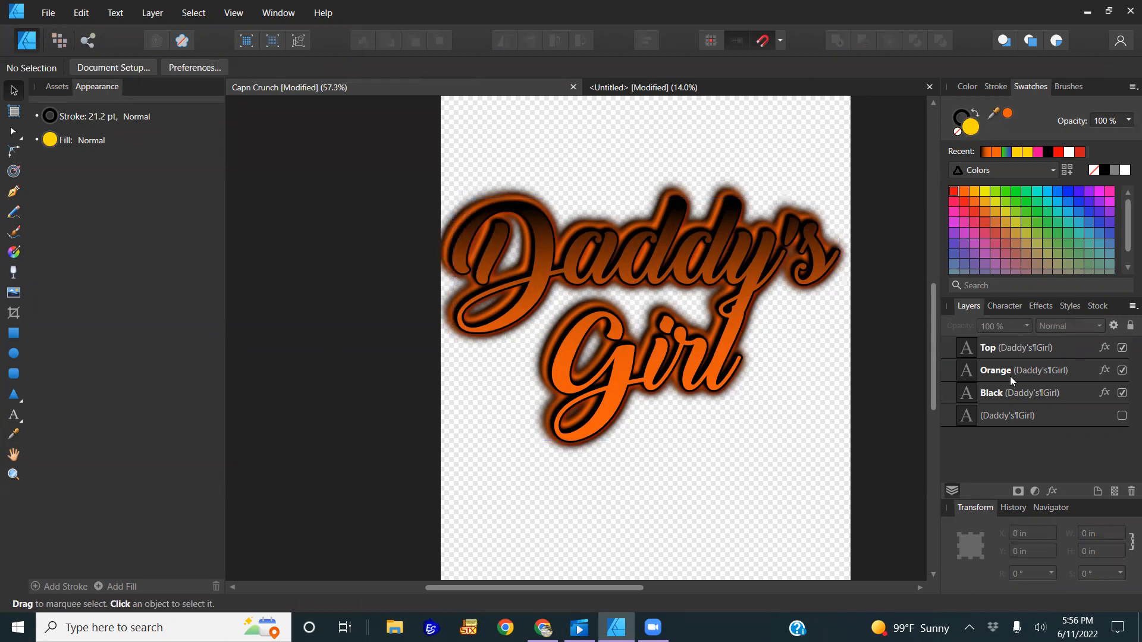
# - Try moving the "Orange" layer below the "Black" layer and undo the reordering
pyautogui.moveTo(1013, 373); pyautogui.dragTo(952, 401)
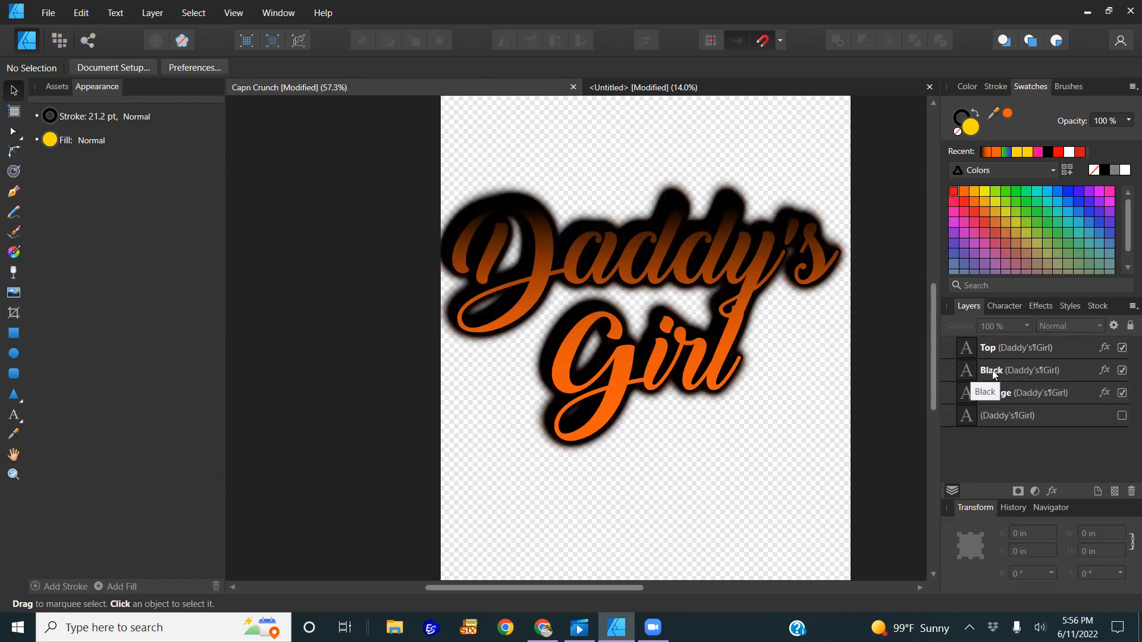
pyautogui.hotkey('ctrl', 'z')
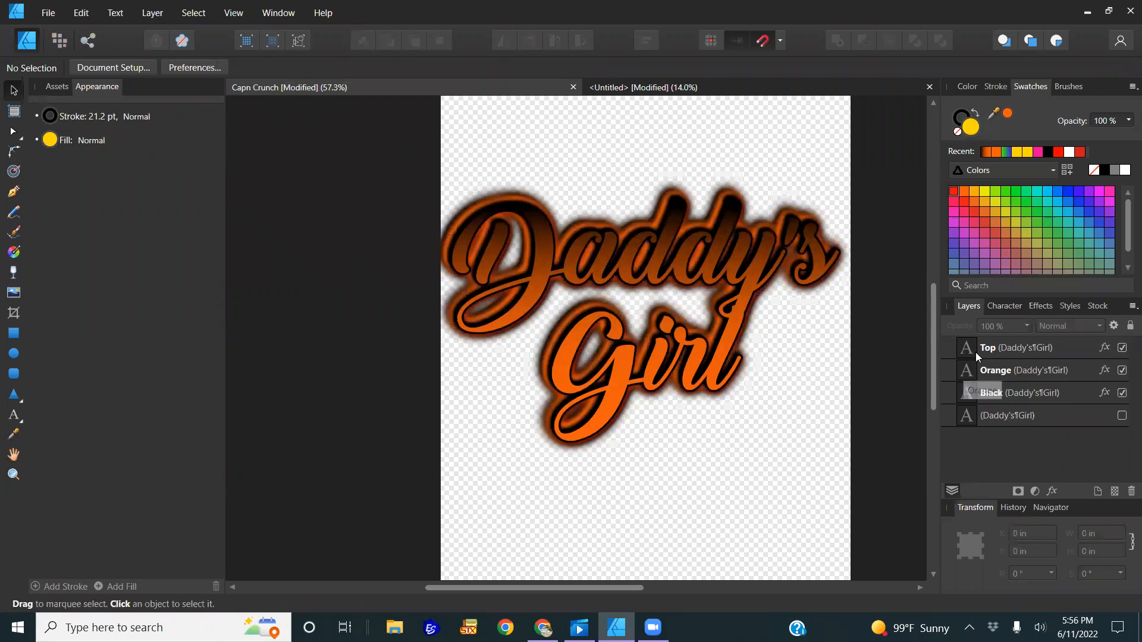
# - Change the "Orange" layer's outer shadow and outer glow colors to black
pyautogui.click(994, 382)
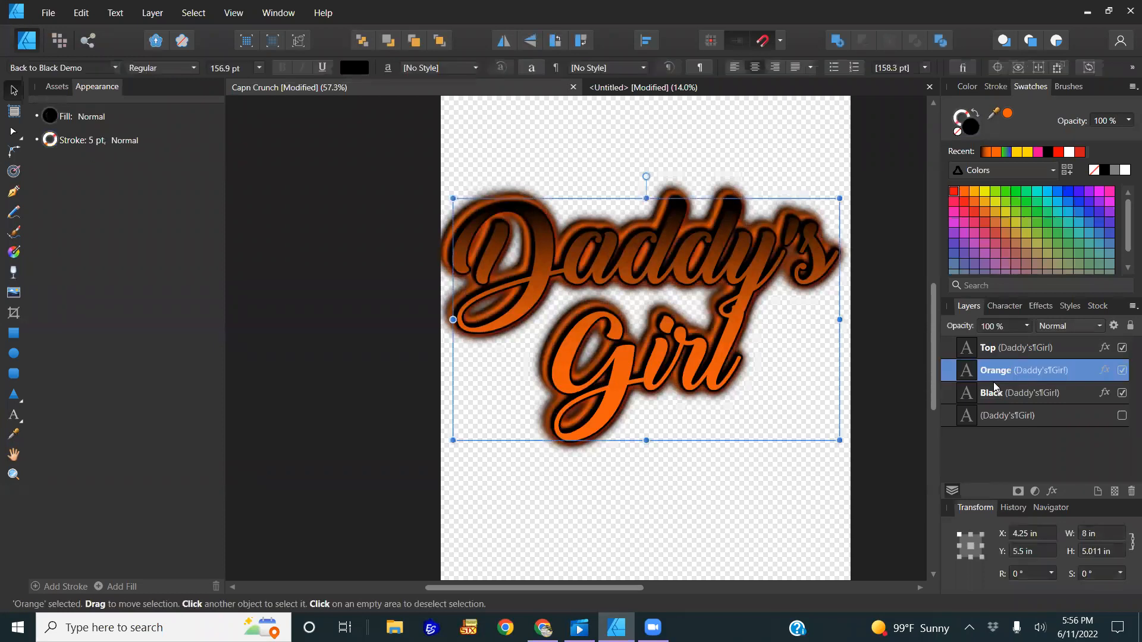
pyautogui.doubleClick(1033, 371)
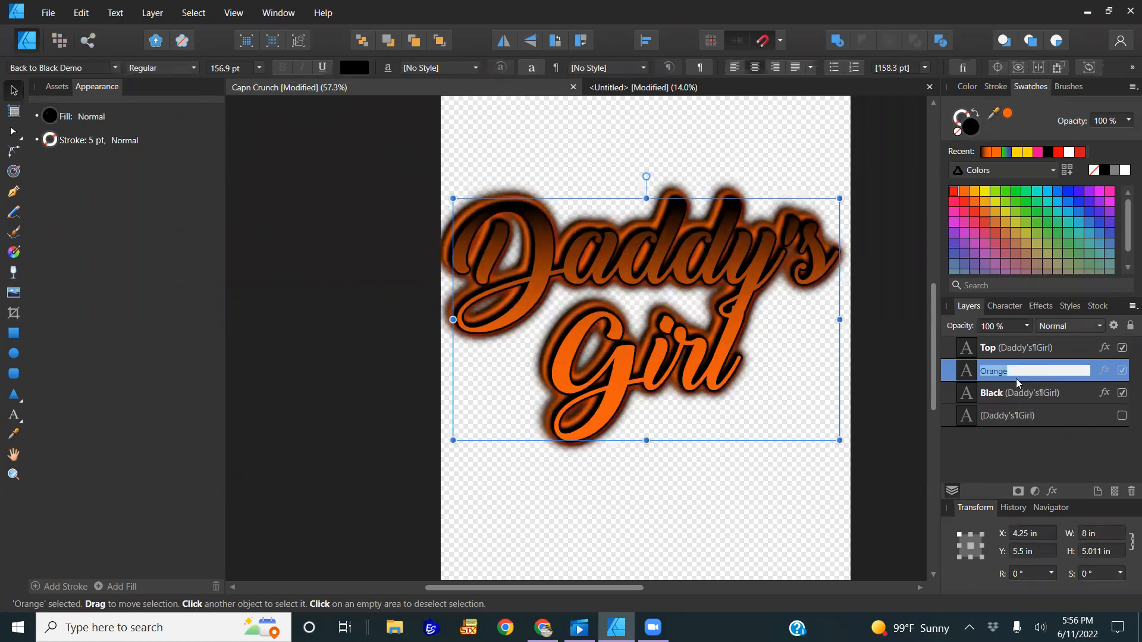
pyautogui.click(1105, 370)
pyautogui.click(59, 167)
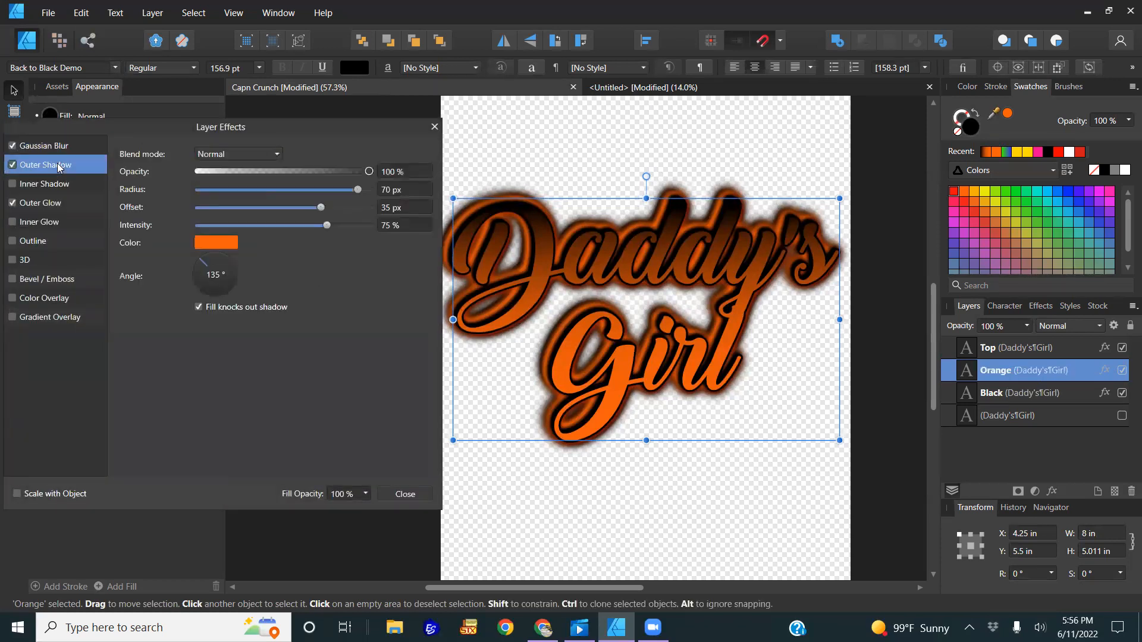
pyautogui.click(203, 249)
pyautogui.moveTo(224, 321); pyautogui.dragTo(161, 219)
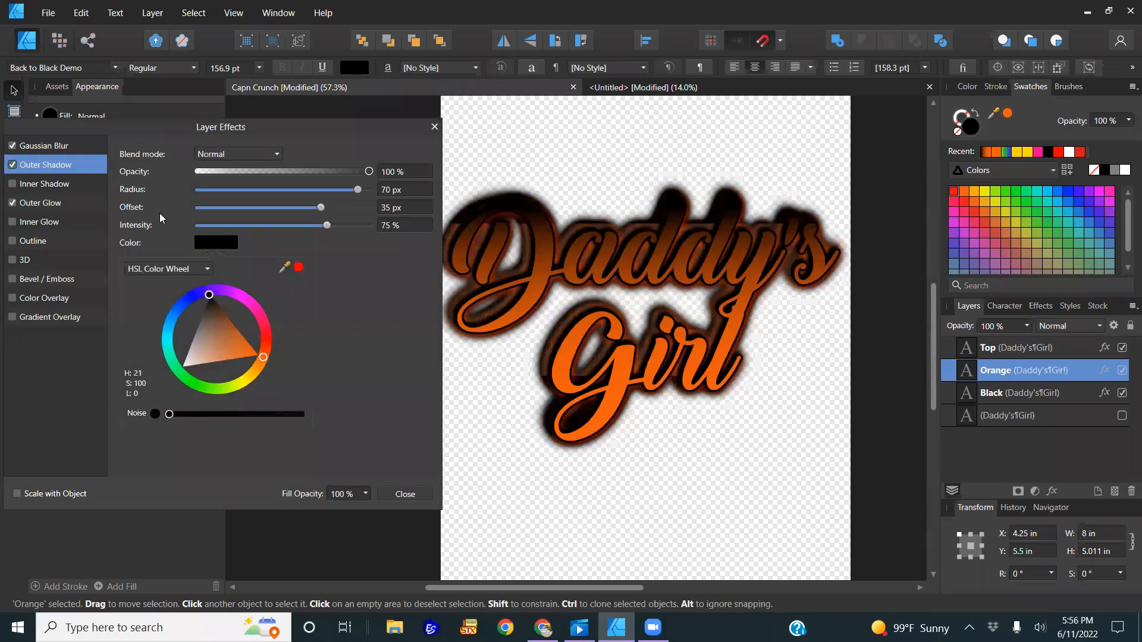
pyautogui.click(83, 203)
pyautogui.click(216, 224)
pyautogui.click(209, 277)
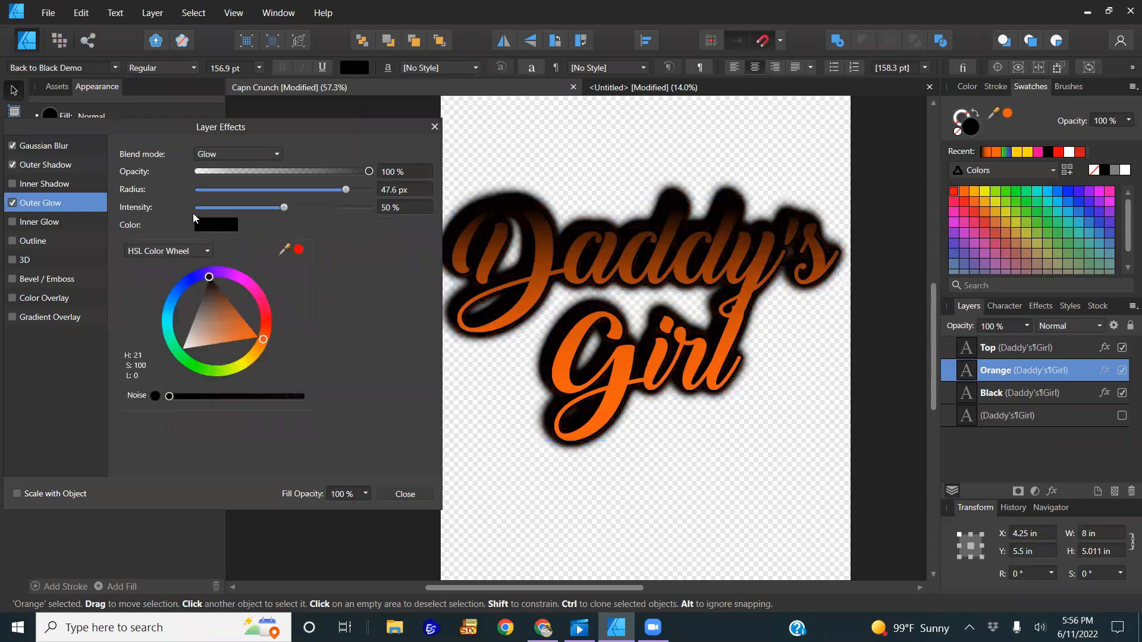
# - Change the "Black" layer's outer shadow and outer glow colors to the orange sampled from the recent swatches
pyautogui.click(1019, 393)
pyautogui.click(61, 165)
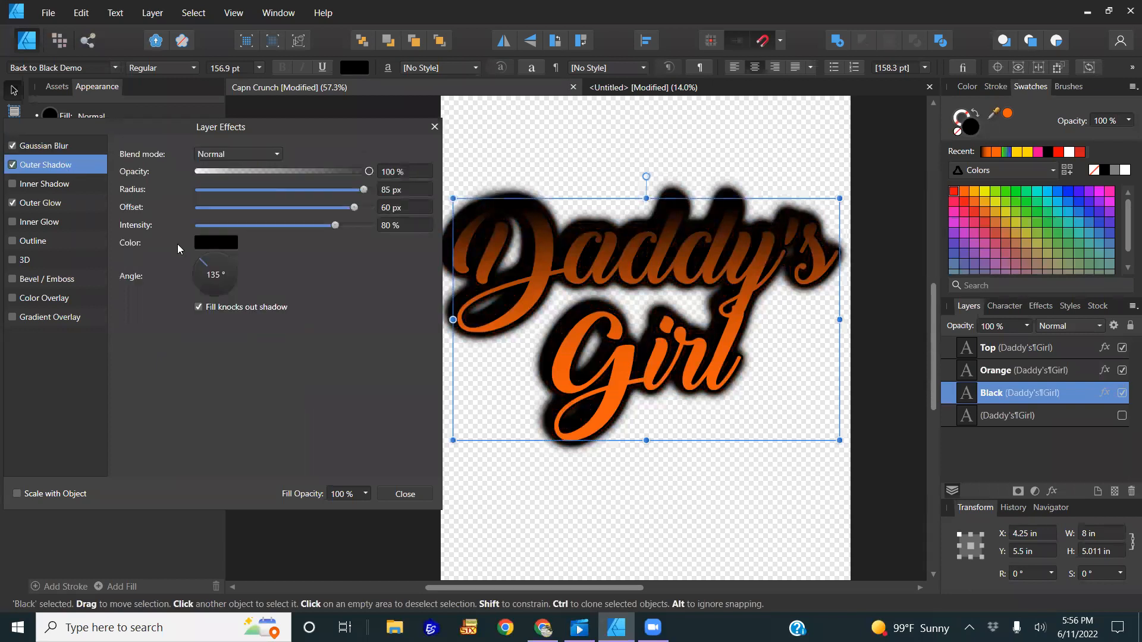
pyautogui.click(214, 244)
pyautogui.moveTo(284, 267); pyautogui.dragTo(995, 156)
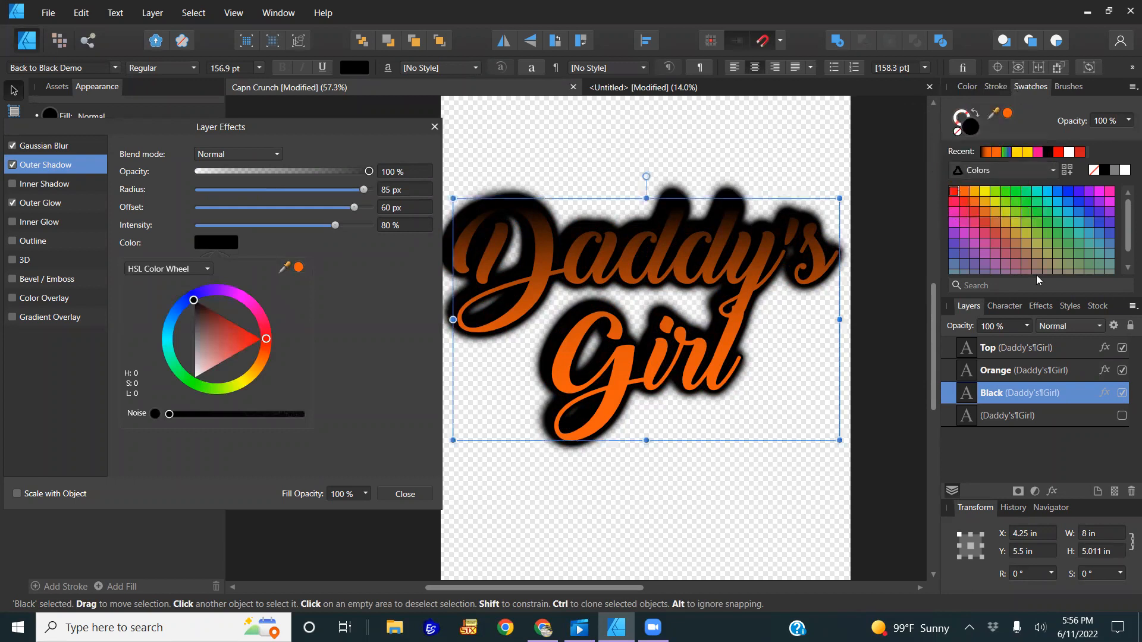
pyautogui.click(299, 268)
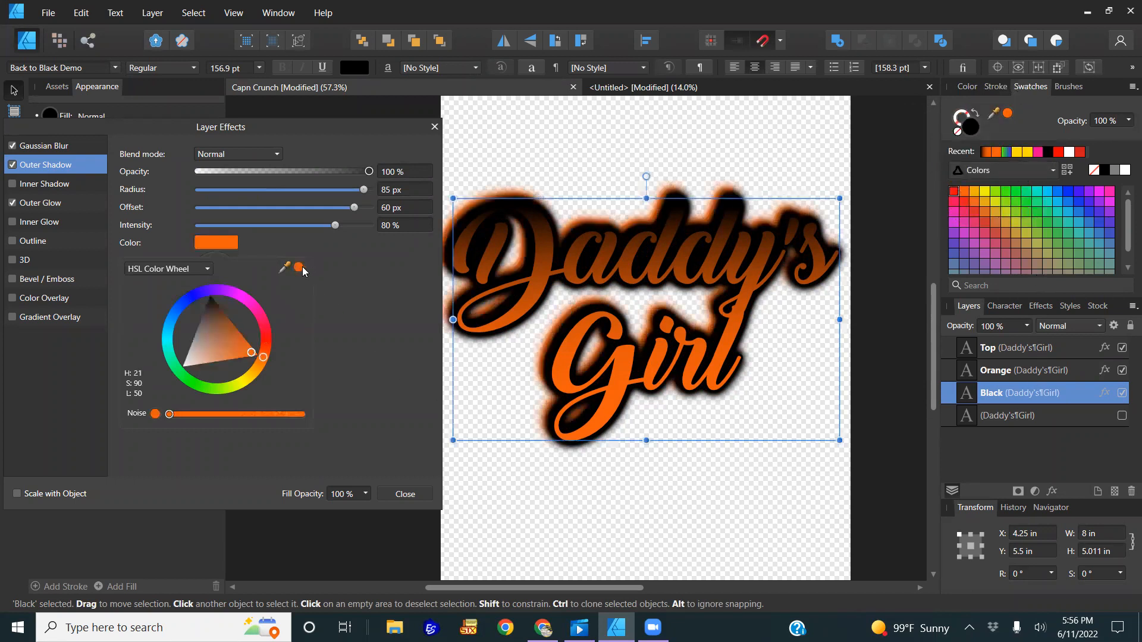
pyautogui.doubleClick(1006, 394)
pyautogui.click(41, 204)
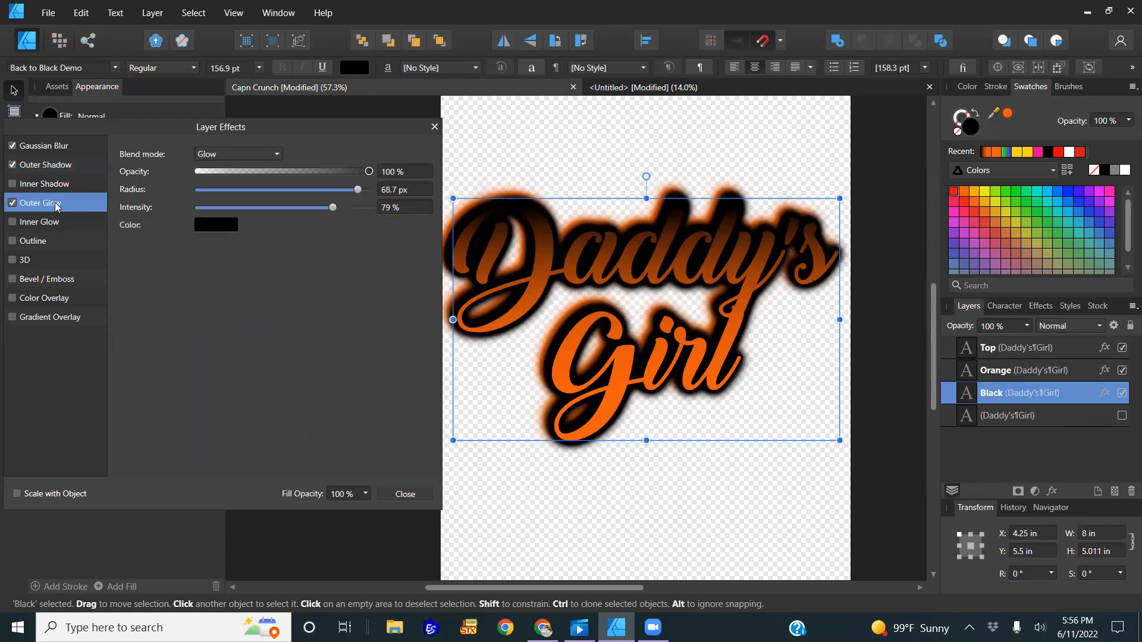
pyautogui.click(214, 225)
pyautogui.moveTo(286, 250); pyautogui.dragTo(989, 154)
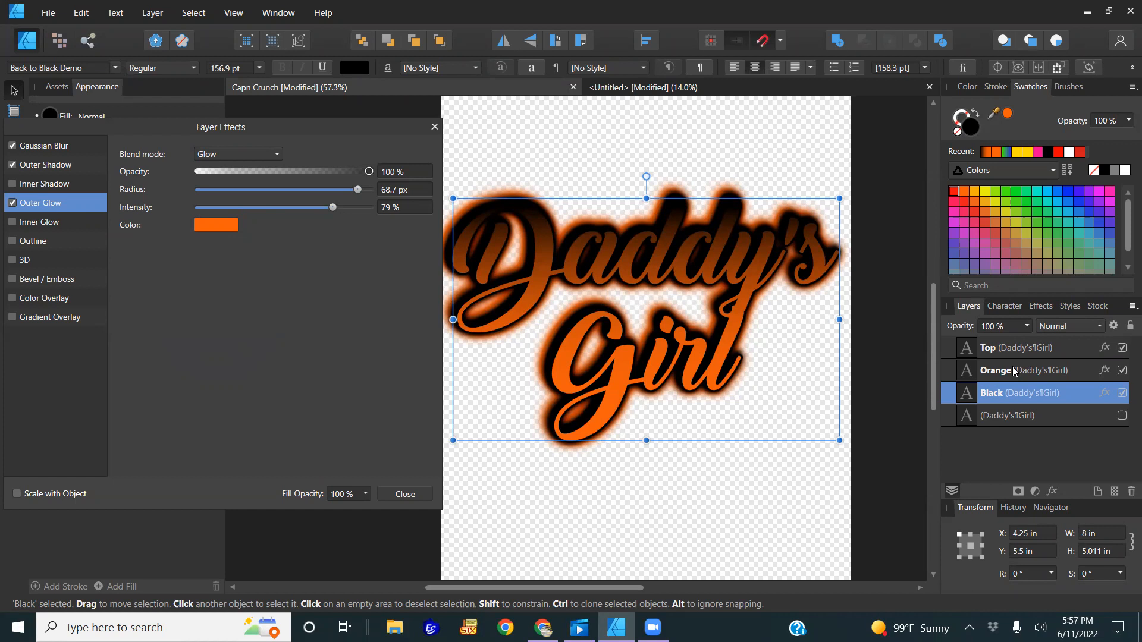
# - Reduce the "Orange" layer's outer shadow to about 34.5 px radius, 15.5 px offset, 69% intensity and 87% opacity
pyautogui.click(1014, 379)
pyautogui.click(67, 167)
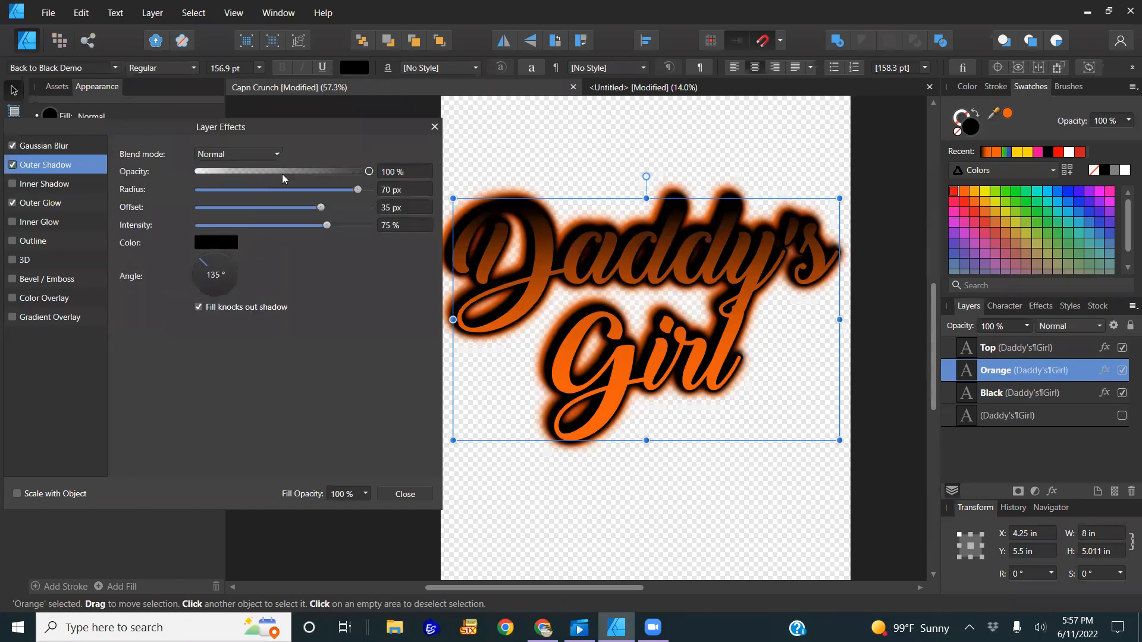
pyautogui.click(338, 190)
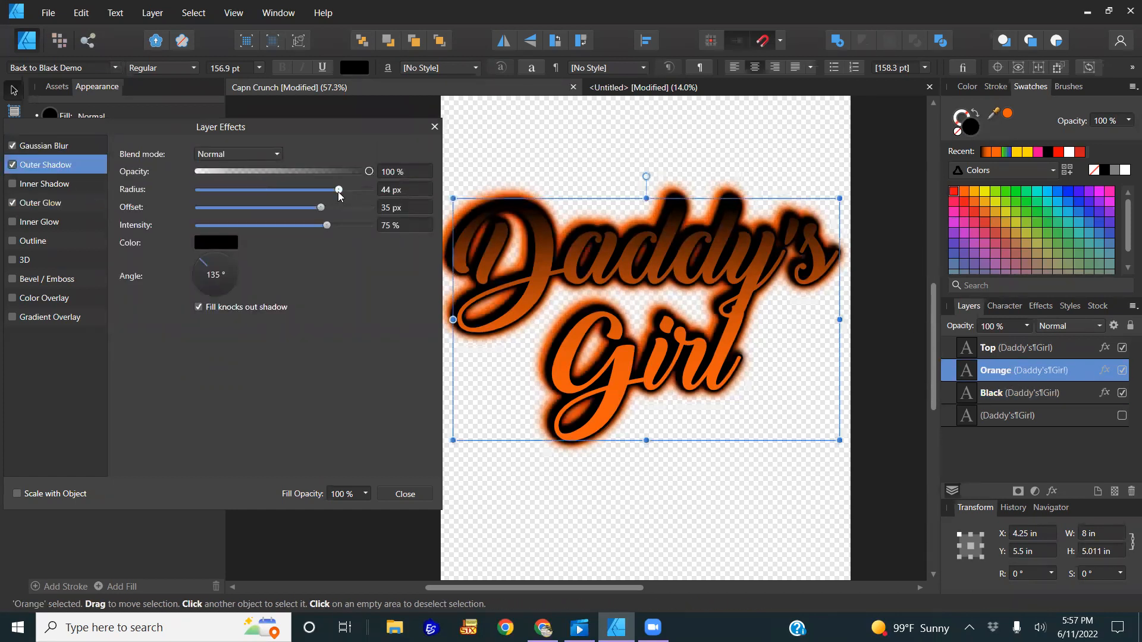
pyautogui.moveTo(339, 197); pyautogui.dragTo(320, 189)
pyautogui.moveTo(321, 208)
pyautogui.mouseDown()
pyautogui.moveTo(283, 208)
pyautogui.moveTo(316, 225)
pyautogui.mouseUp()
pyautogui.moveTo(369, 171); pyautogui.dragTo(347, 178)
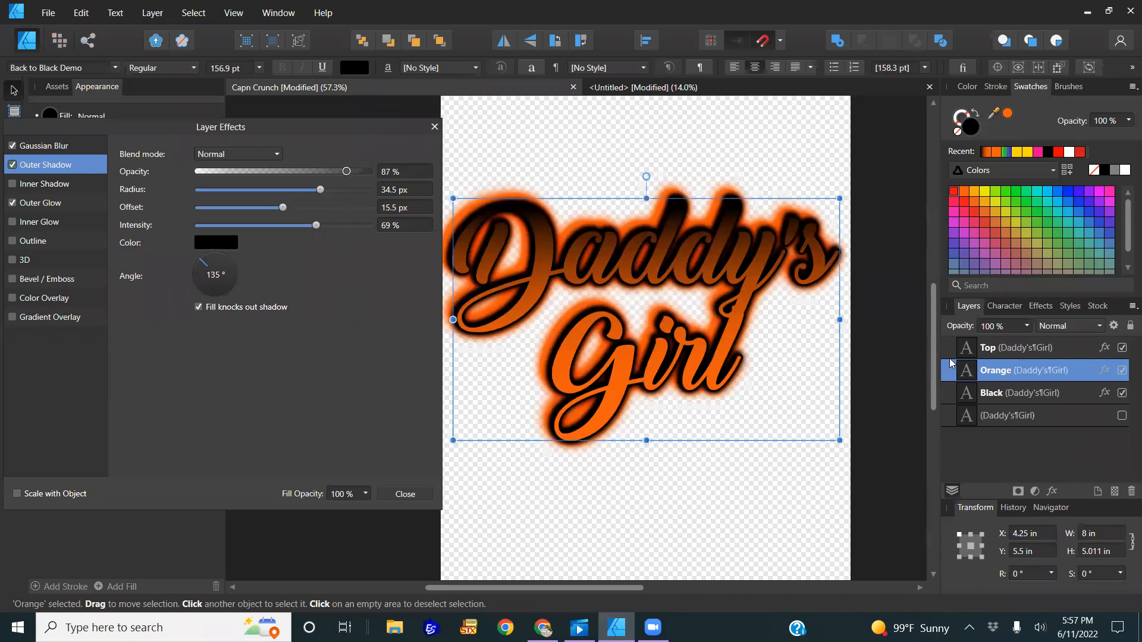
# - Reduce the "Black" layer's outer shadow offset to about 43.3 px and deselect the text
pyautogui.click(1004, 393)
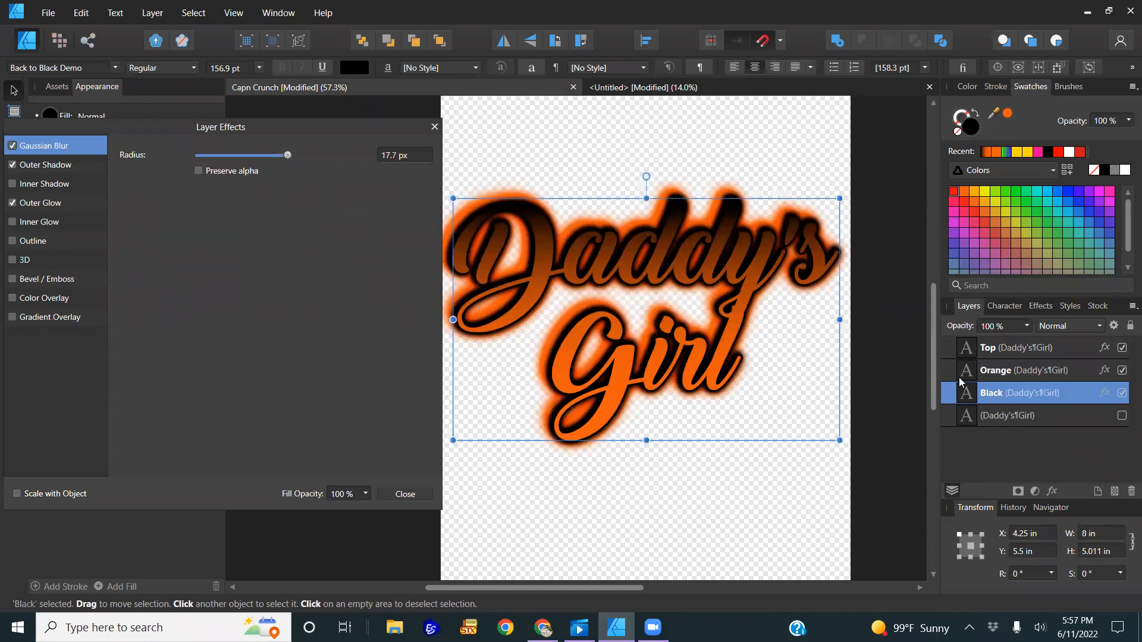
pyautogui.click(45, 165)
pyautogui.moveTo(337, 208); pyautogui.dragTo(338, 210)
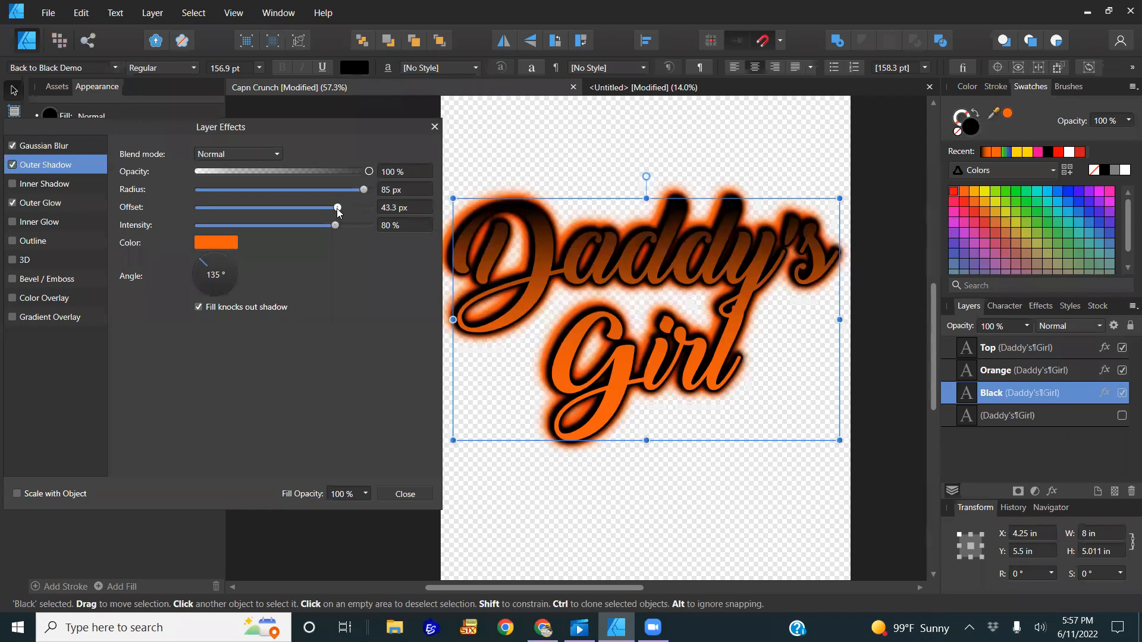
pyautogui.click(770, 486)
# - Place the downloaded Pngtree decorative white sparkling effect PNG over the upper part of the "D", scaled to about 2.86 in square
pyautogui.scroll(-2, 689, 373)
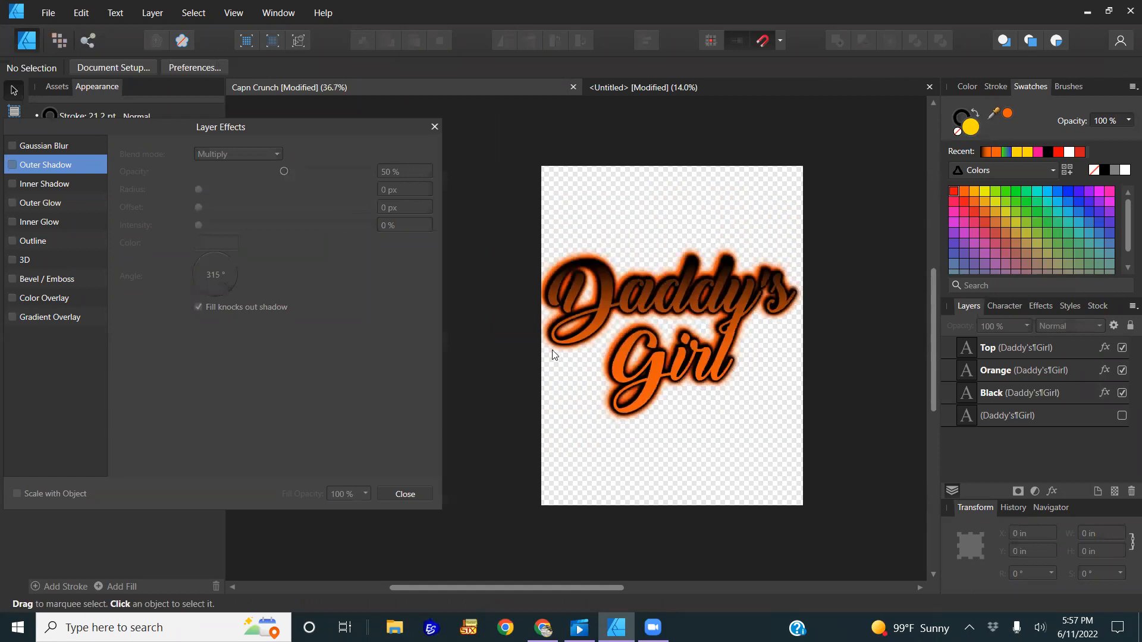
pyautogui.scroll(2, 575, 329)
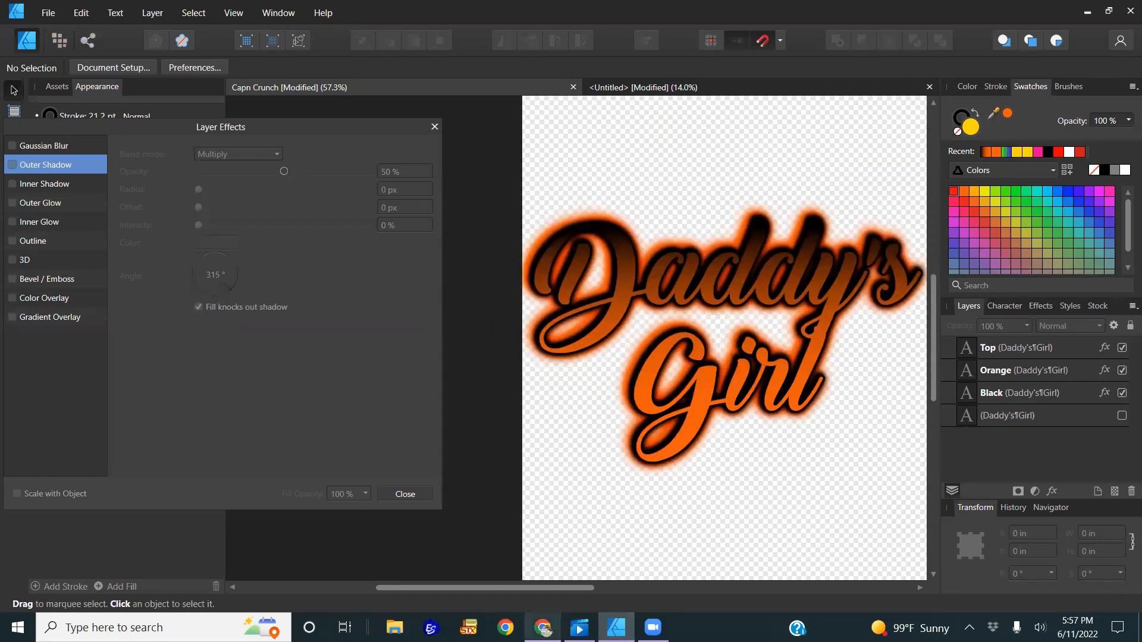
pyautogui.click(545, 559)
pyautogui.moveTo(50, 594); pyautogui.dragTo(657, 399)
pyautogui.moveTo(751, 495); pyautogui.dragTo(599, 248)
pyautogui.moveTo(684, 148); pyautogui.dragTo(630, 203)
pyautogui.moveTo(561, 240); pyautogui.dragTo(574, 216)
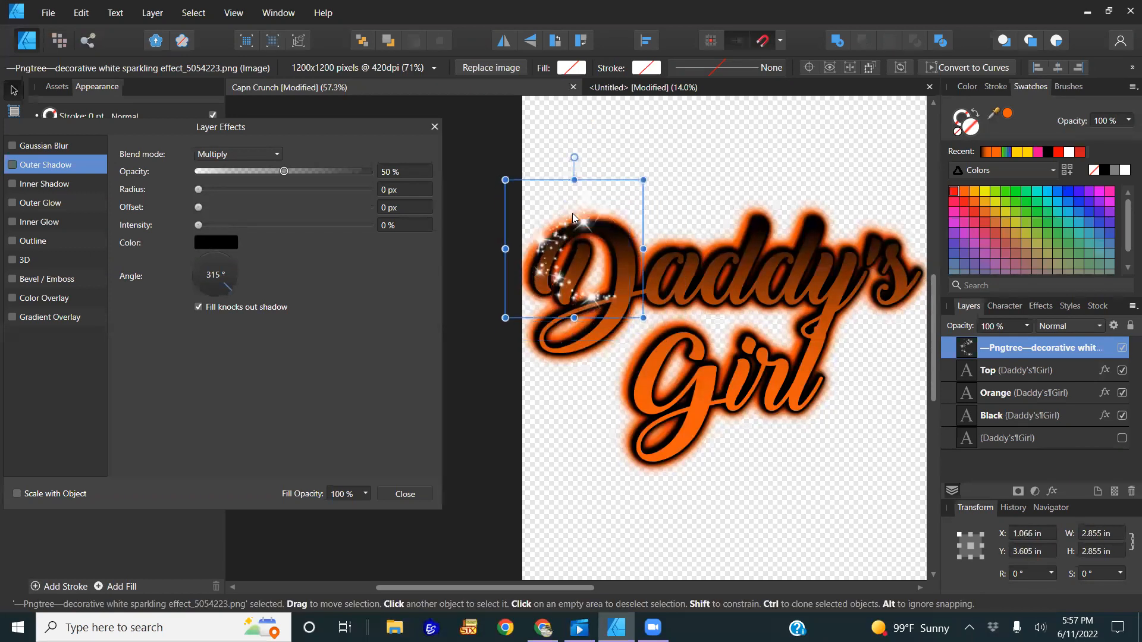
# - Rotate the sparkle image to about -25.2°, enlarge it to about 3.18 in square and reposition it over the "D"
pyautogui.moveTo(574, 156); pyautogui.dragTo(612, 167)
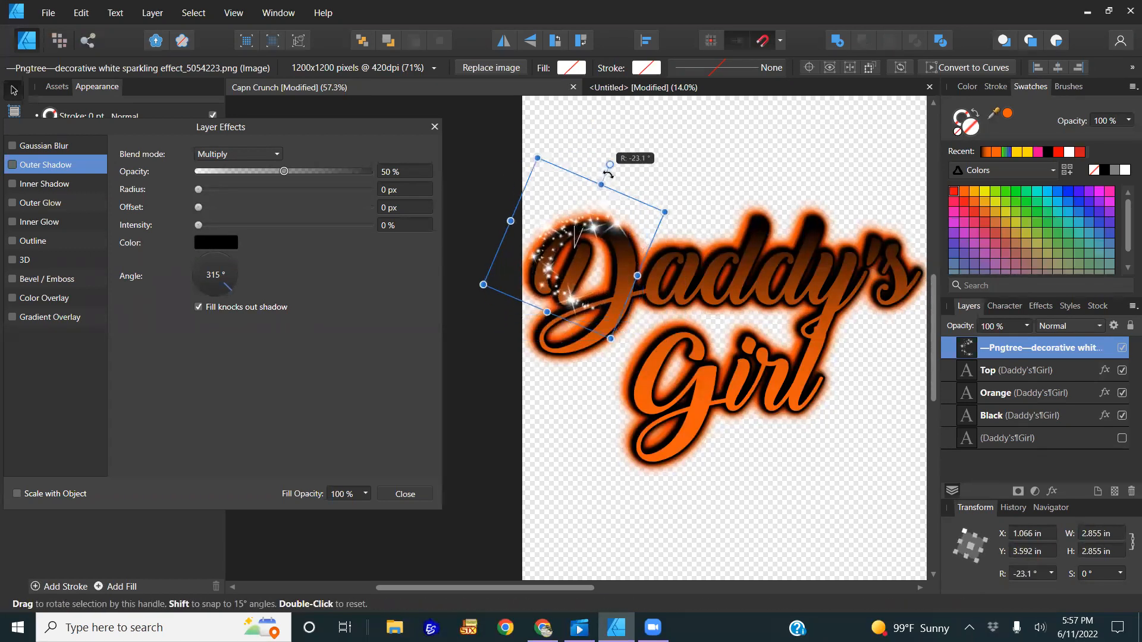
pyautogui.moveTo(601, 230)
pyautogui.mouseDown()
pyautogui.moveTo(612, 215)
pyautogui.moveTo(597, 231)
pyautogui.mouseUp()
pyautogui.moveTo(600, 341); pyautogui.dragTo(609, 361)
pyautogui.moveTo(587, 231); pyautogui.dragTo(600, 235)
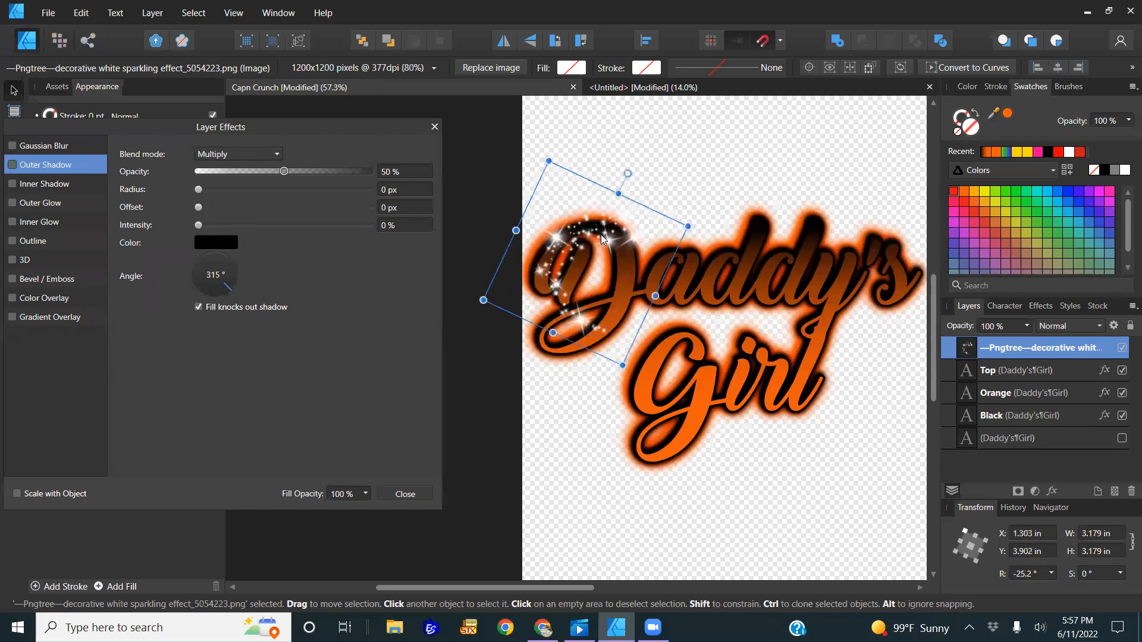
# - Duplicate the sparkle image, flip the copy horizontally and vertically, and place it over the end of "Girl"
pyautogui.hotkey('ctrl', 'j')
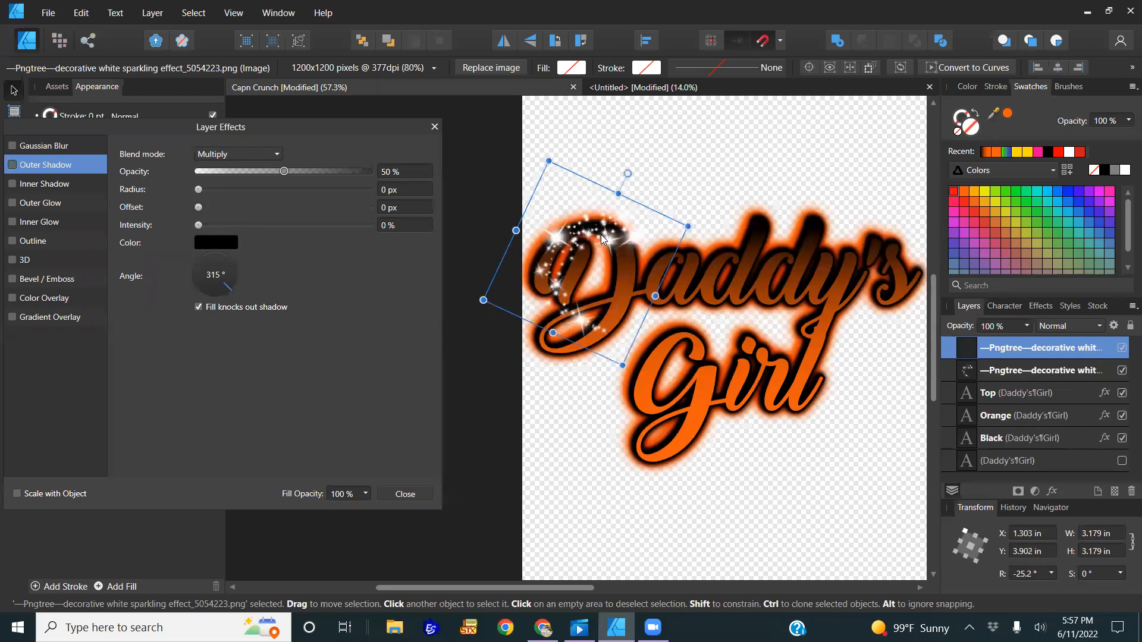
pyautogui.click(503, 40)
pyautogui.click(530, 40)
pyautogui.moveTo(646, 308); pyautogui.dragTo(839, 390)
pyautogui.scroll(-1, 818, 341)
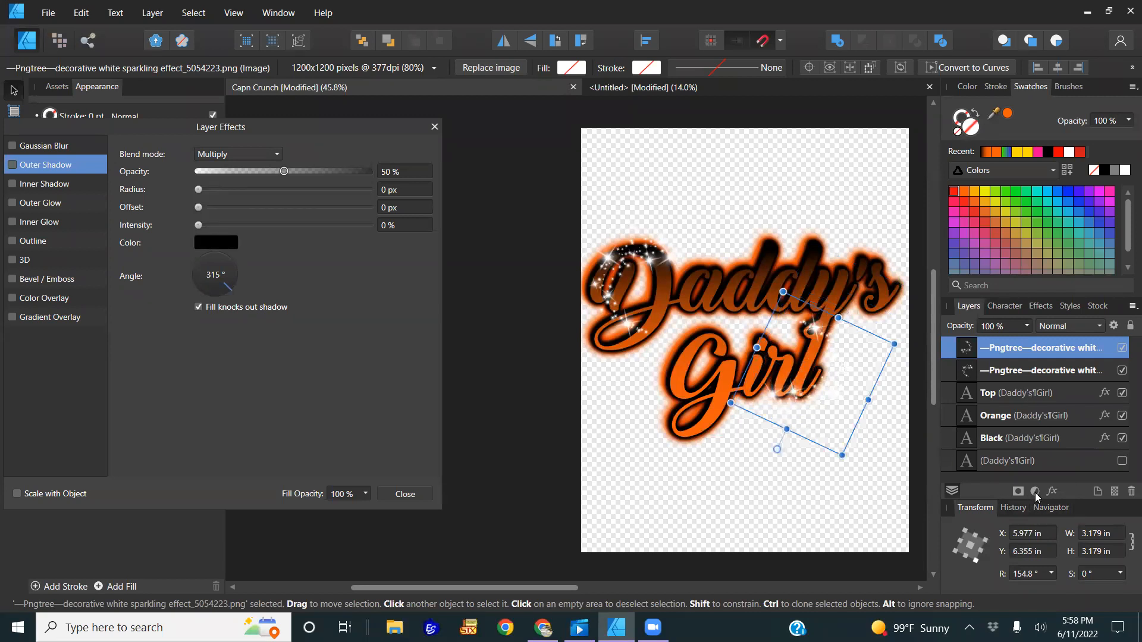
# - Give the sparkle copy a black Color Overlay and fit it beneath "irl", flipped, rotated to about -72.7° and sized about 2.36 × 2.66 in
pyautogui.click(13, 298)
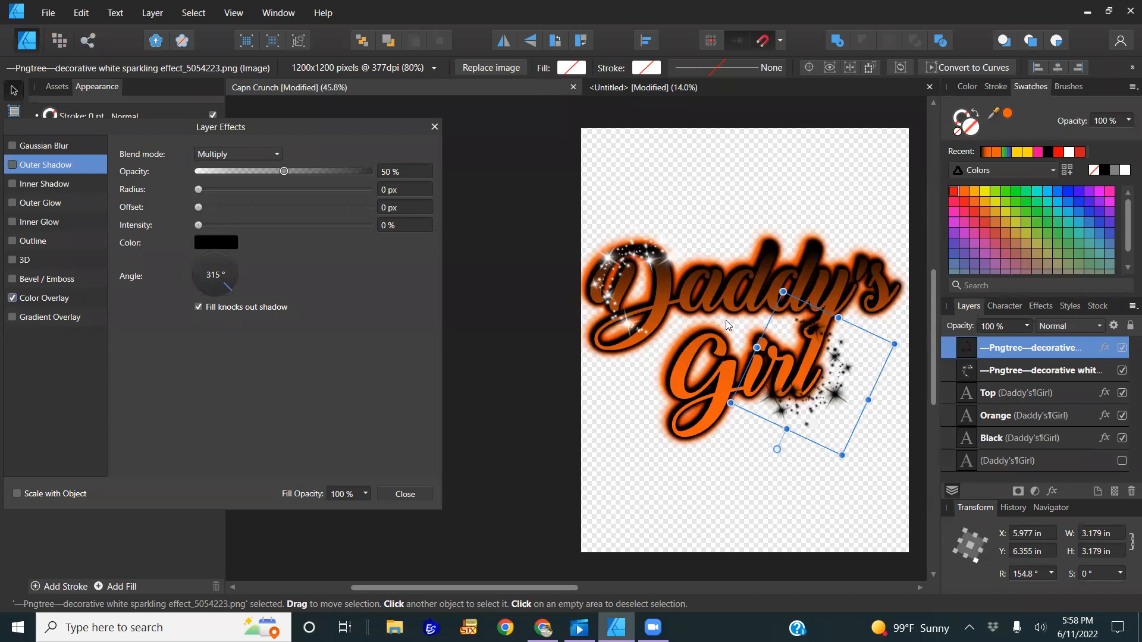
pyautogui.moveTo(843, 368); pyautogui.dragTo(809, 410)
pyautogui.click(505, 41)
pyautogui.moveTo(682, 506); pyautogui.dragTo(713, 458)
pyautogui.moveTo(759, 405); pyautogui.dragTo(779, 459)
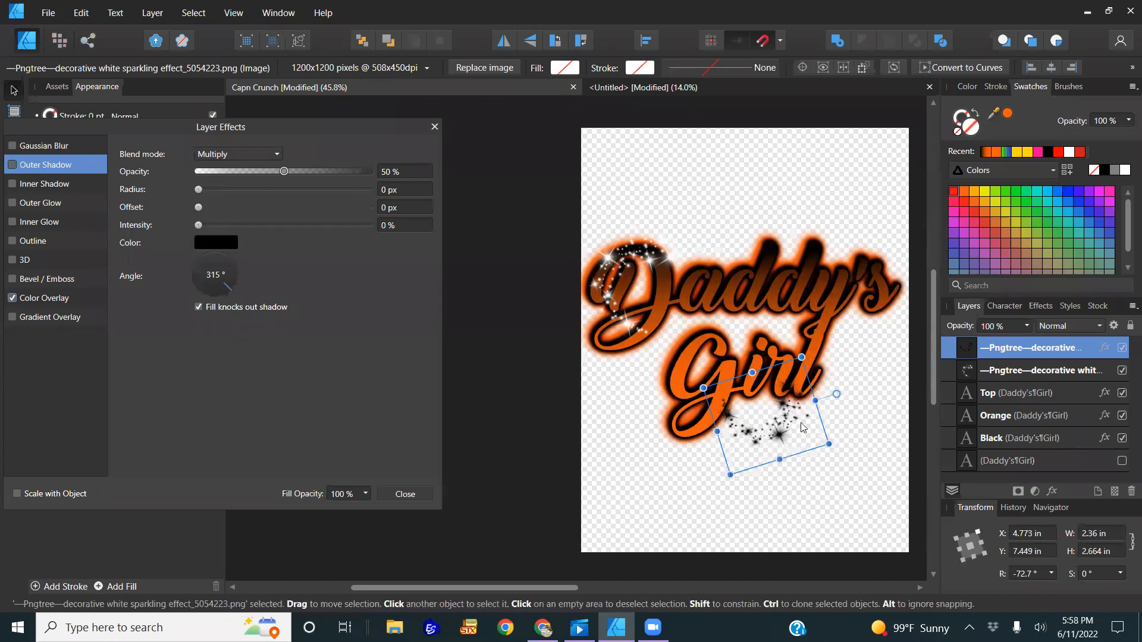
pyautogui.moveTo(791, 418); pyautogui.dragTo(787, 400)
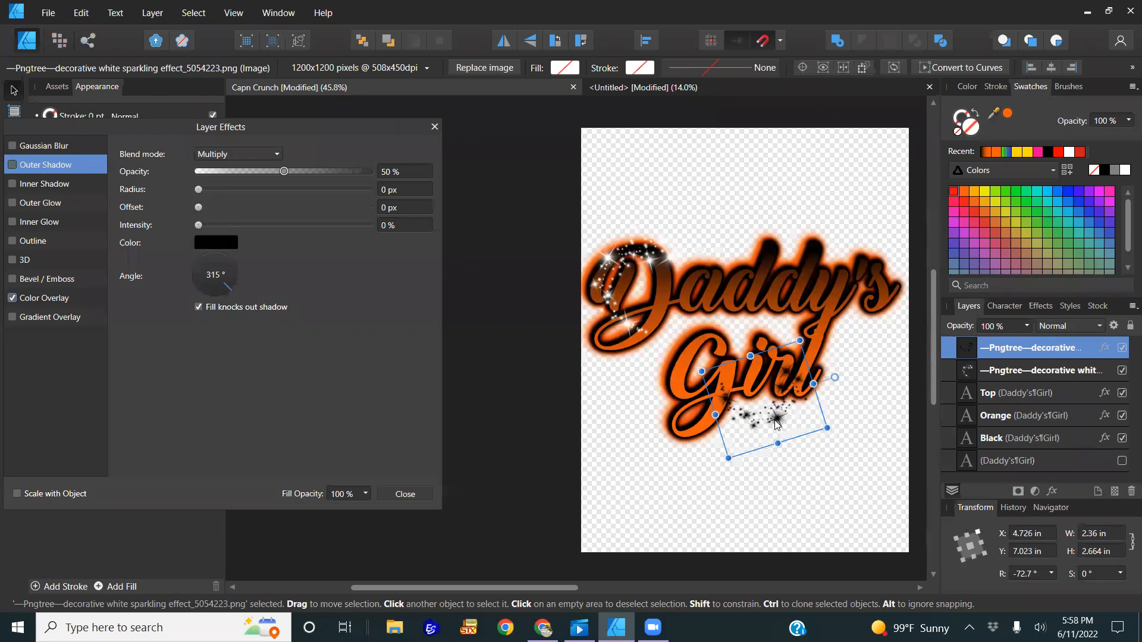
# - Add a sparkle copy without the Color Overlay over the "y's" of "Daddy's", about 1.88 × 2.10 in and rotated to about -120.1°
pyautogui.hotkey('ctrl', 'v')
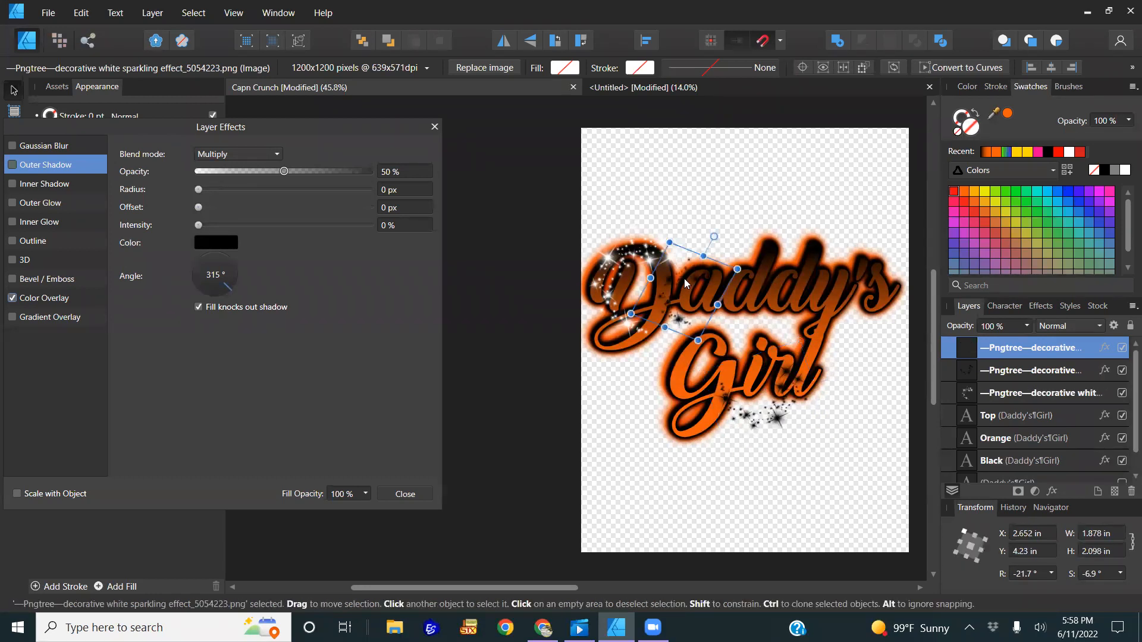
pyautogui.moveTo(809, 264); pyautogui.dragTo(828, 269)
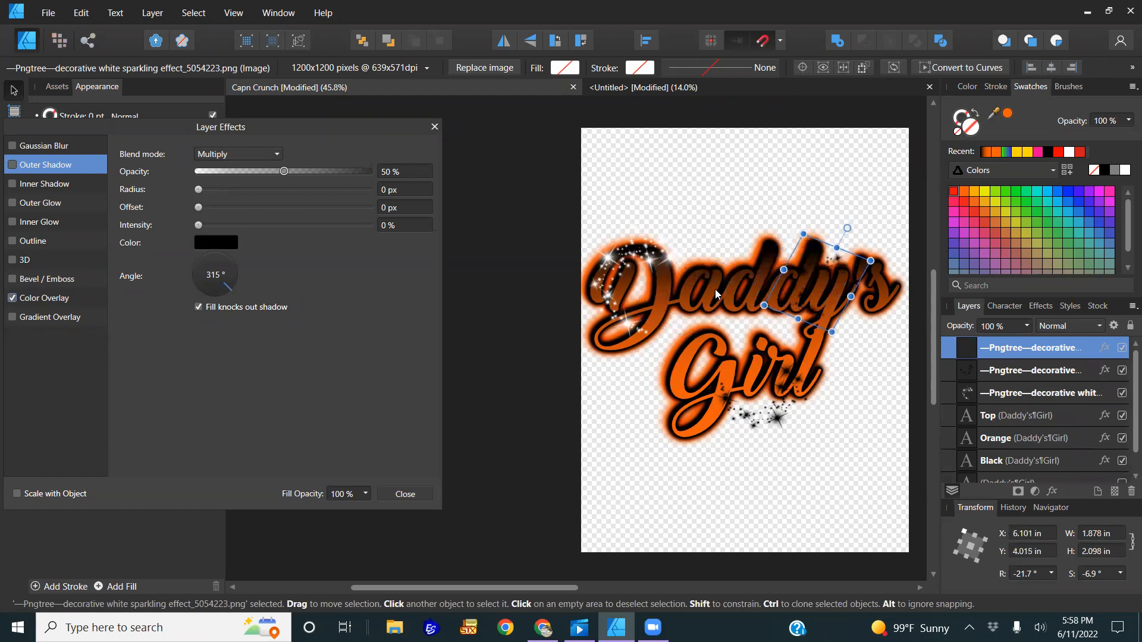
pyautogui.click(12, 298)
pyautogui.moveTo(847, 228); pyautogui.dragTo(842, 334)
pyautogui.moveTo(830, 296); pyautogui.dragTo(839, 278)
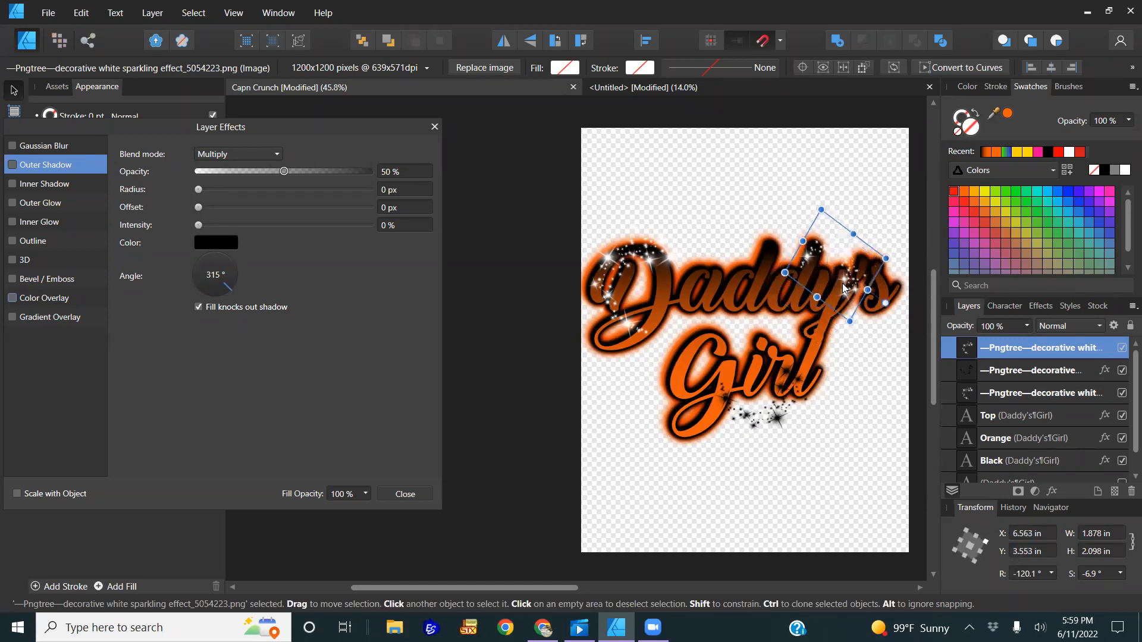
# - Shift the black sparkle image slightly lower beneath "Girl", to about X 4.94 in, Y 7.25 in, and deselect it
pyautogui.click(860, 470)
pyautogui.moveTo(782, 407); pyautogui.dragTo(792, 416)
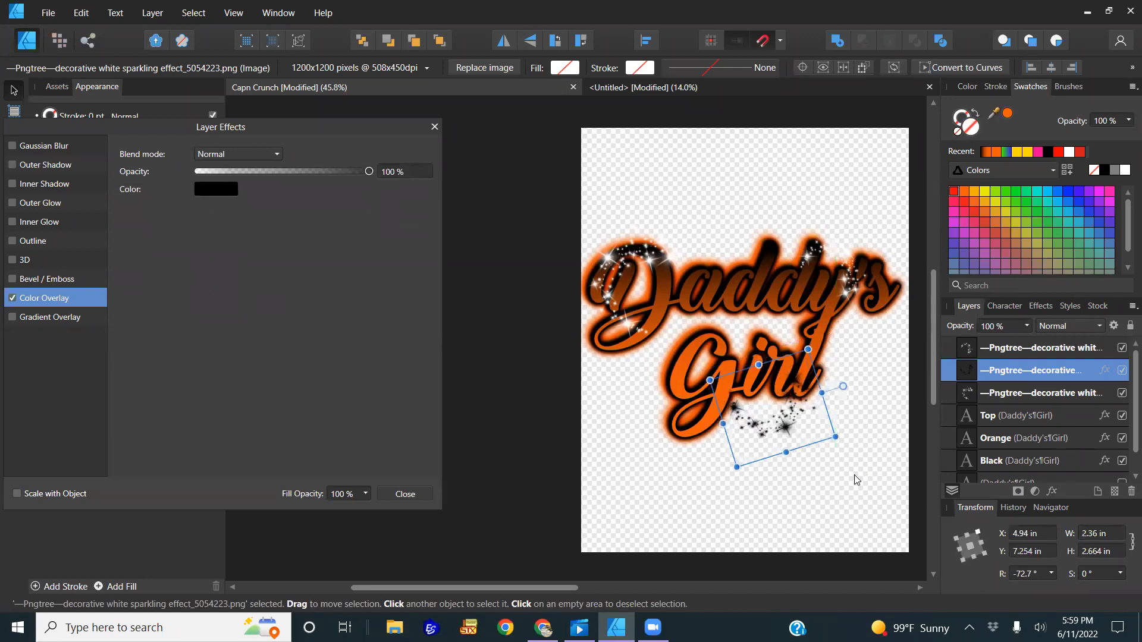
pyautogui.click(854, 479)
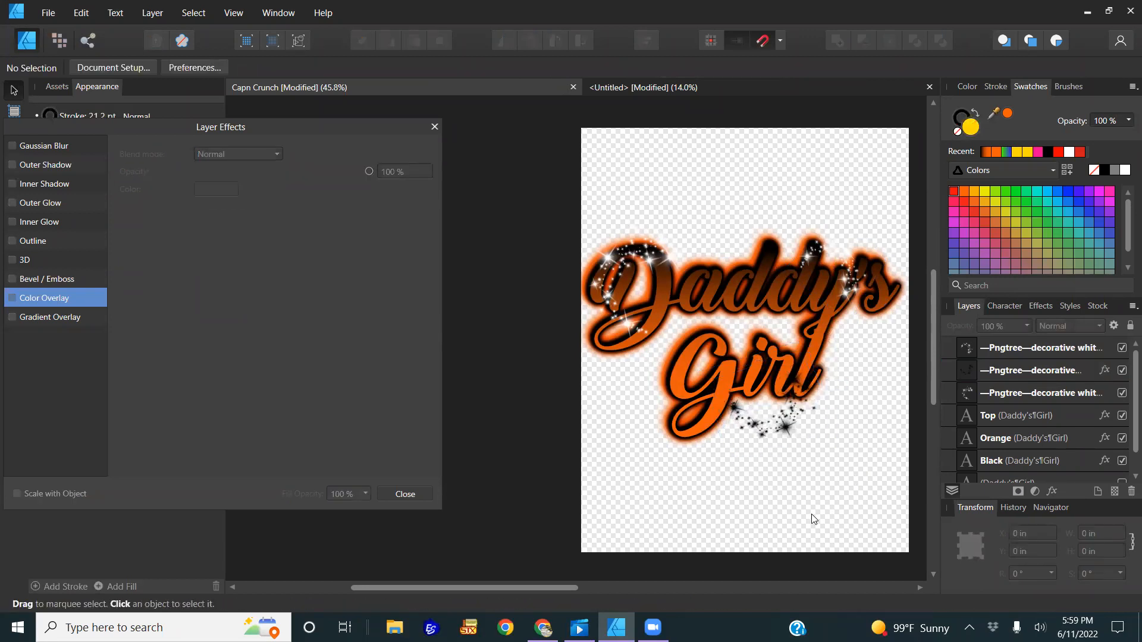
# - Switch to Chrome and search Google for "black and orange airbrush"
pyautogui.click(543, 628)
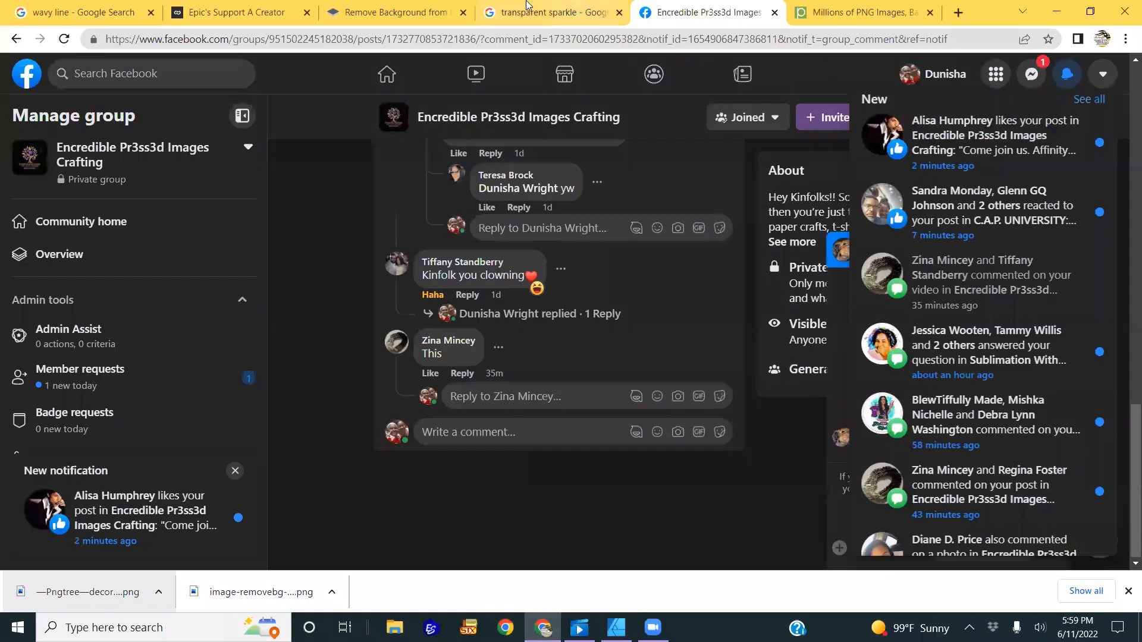
pyautogui.click(466, 37)
pyautogui.write('black')
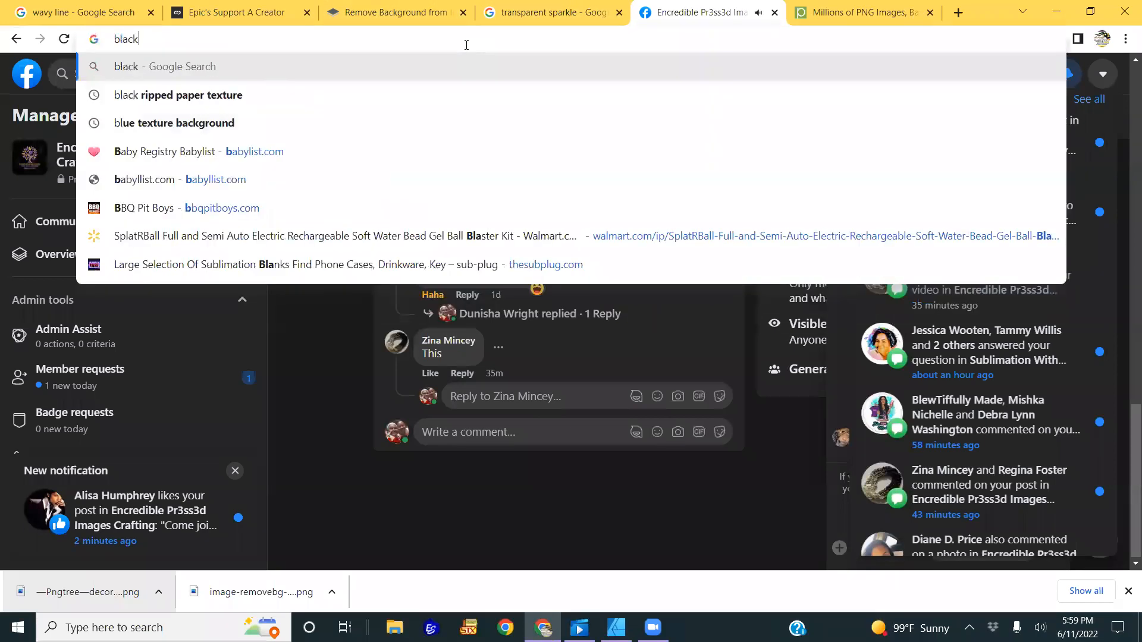
pyautogui.write(' and oran')
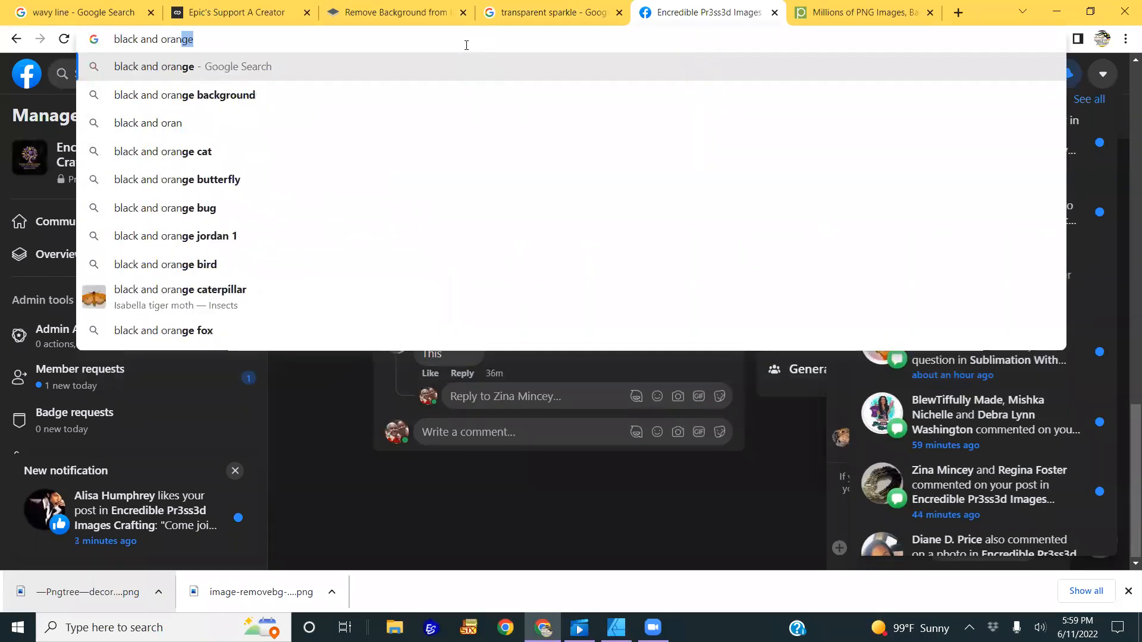
pyautogui.write('ge a')
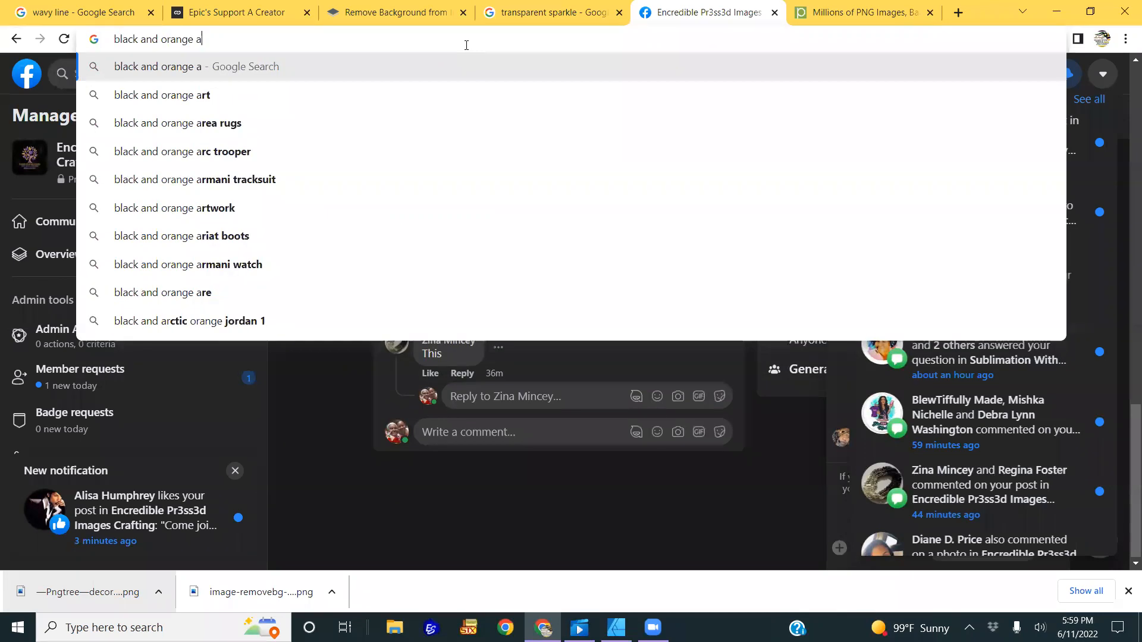
pyautogui.write('irbrush')
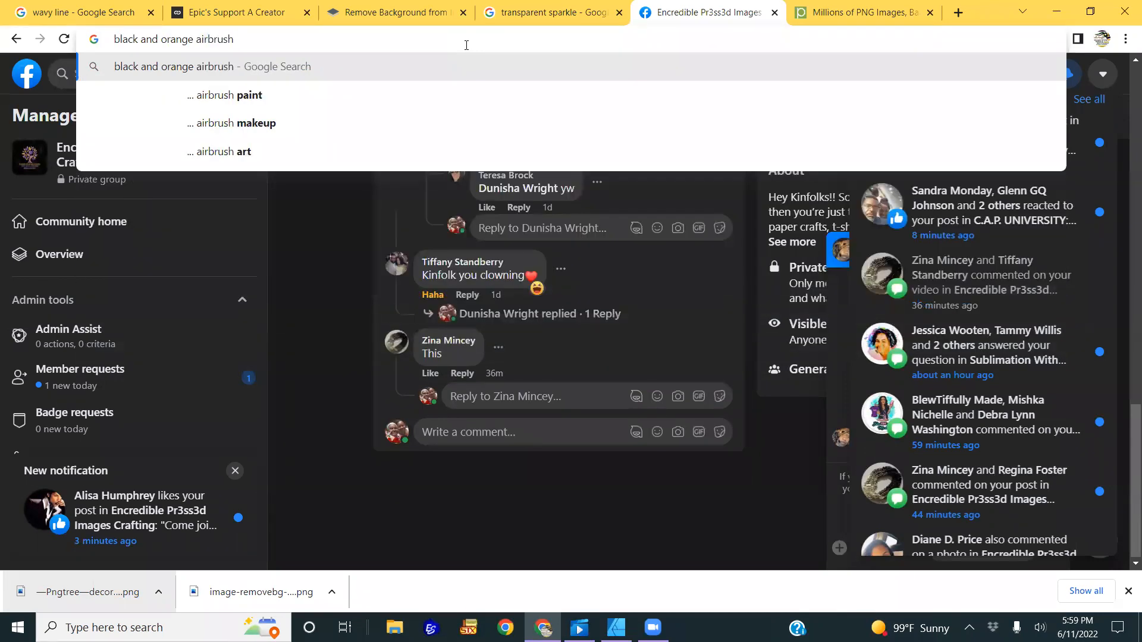
pyautogui.press('Return')
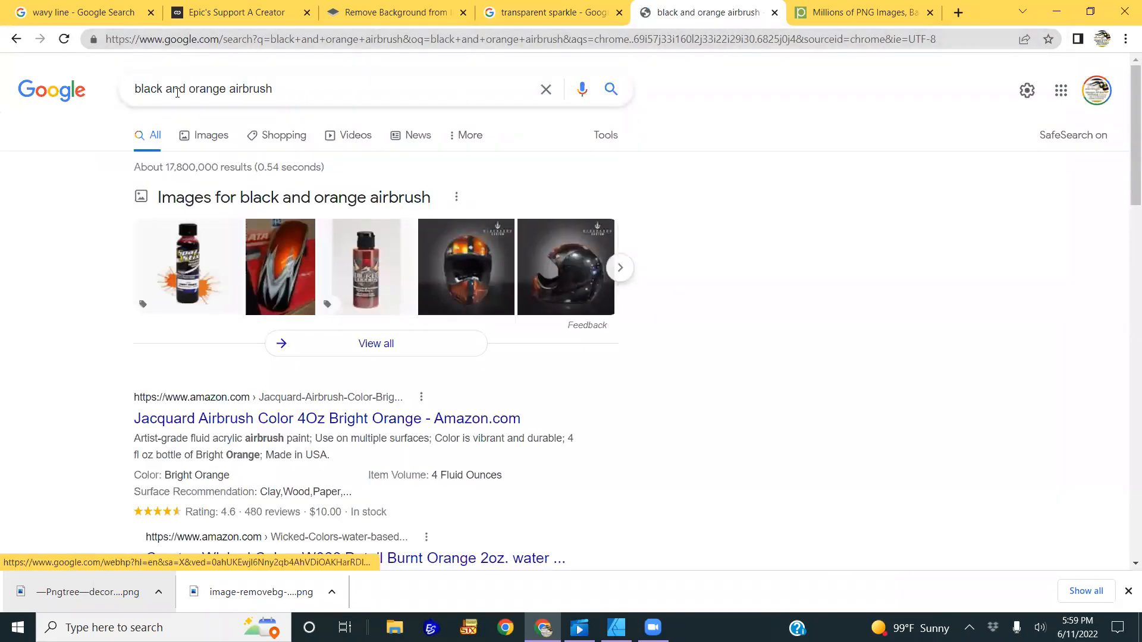
# - Browse the image results for airbrush lettering references, preview the "Birthday Girl" design, and return to Affinity Designer
pyautogui.click(218, 138)
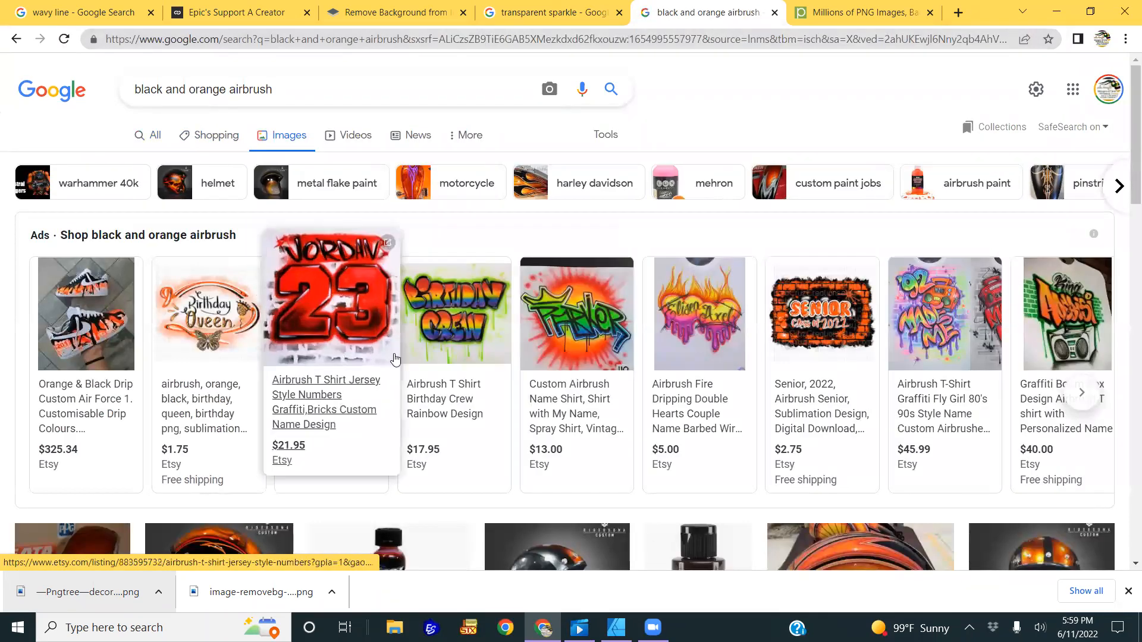
pyautogui.scroll(-3, 421, 310)
pyautogui.scroll(1, 445, 376)
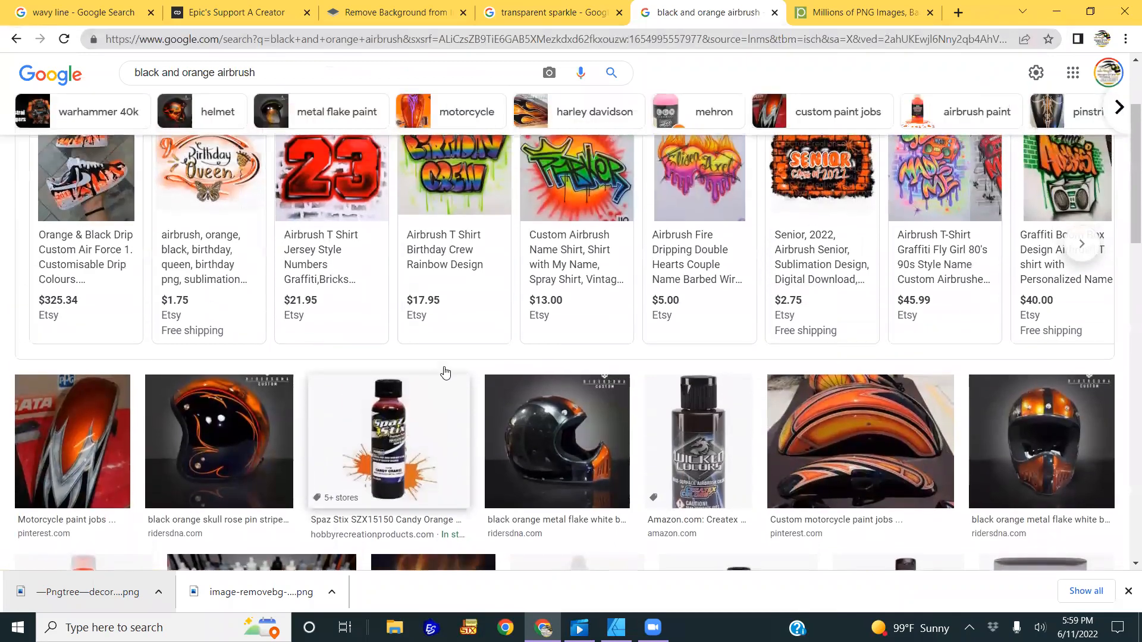
pyautogui.scroll(-2, 448, 372)
pyautogui.scroll(-6, 448, 371)
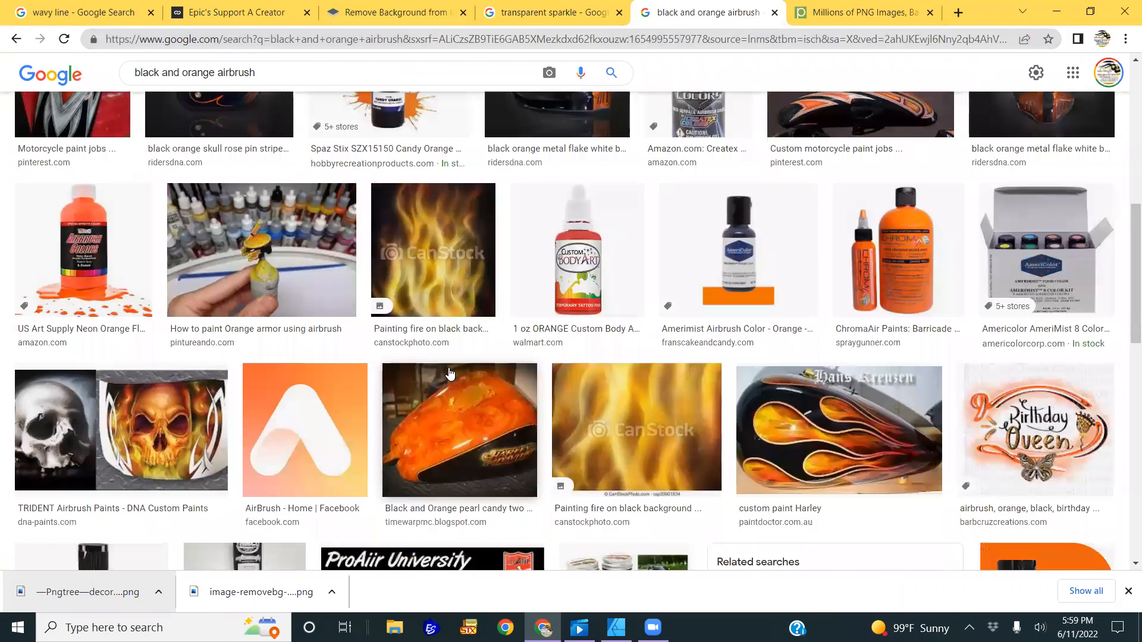
pyautogui.scroll(-6, 452, 374)
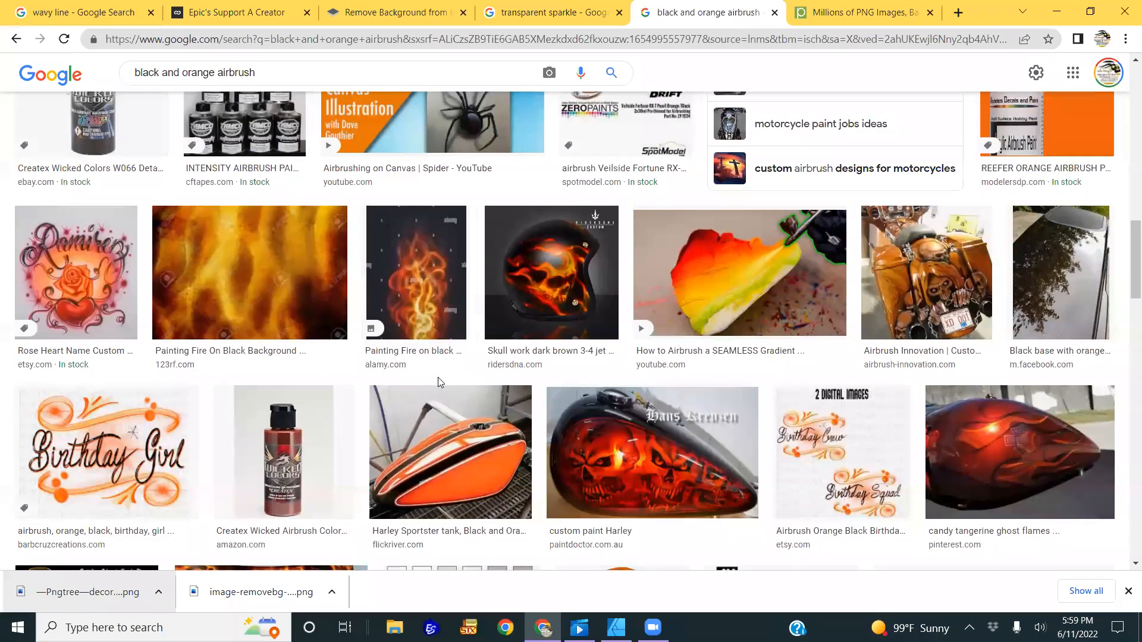
pyautogui.click(95, 458)
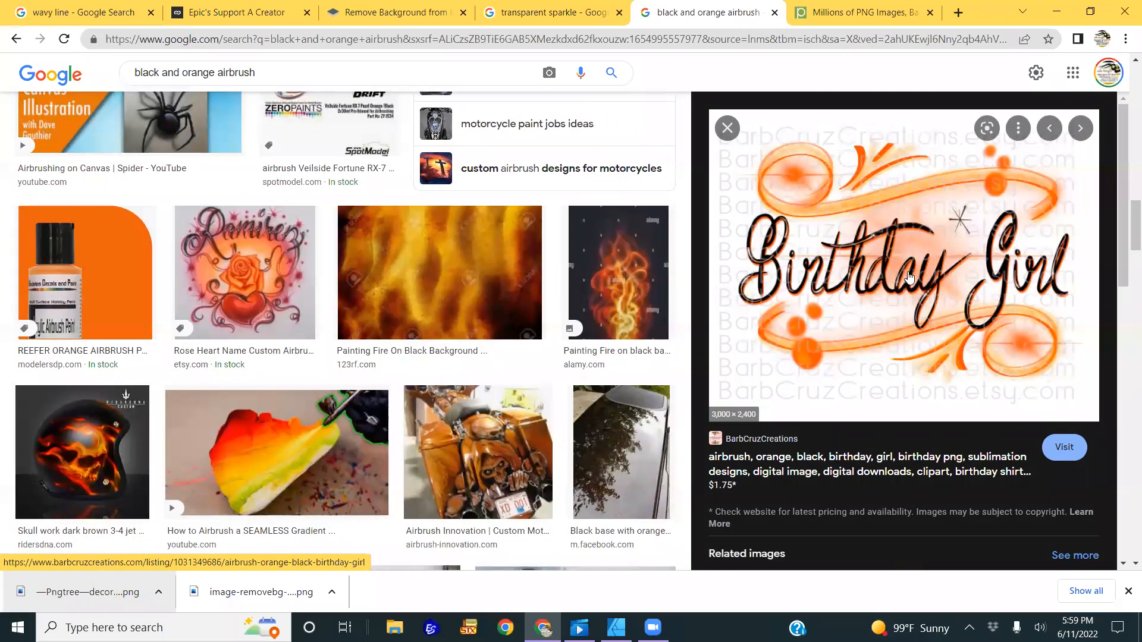
pyautogui.hotkey('alt', 'Tab')
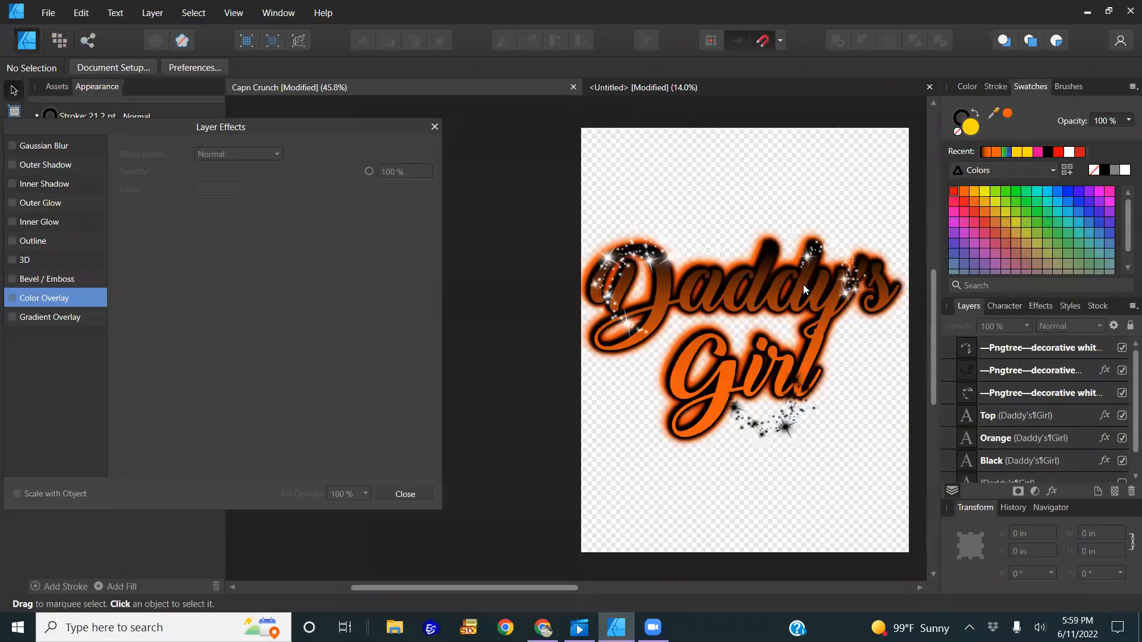
# - Try solid orange and solid black fills on the "Top" text layer and undo the fill changes
pyautogui.click(637, 254)
pyautogui.click(525, 363)
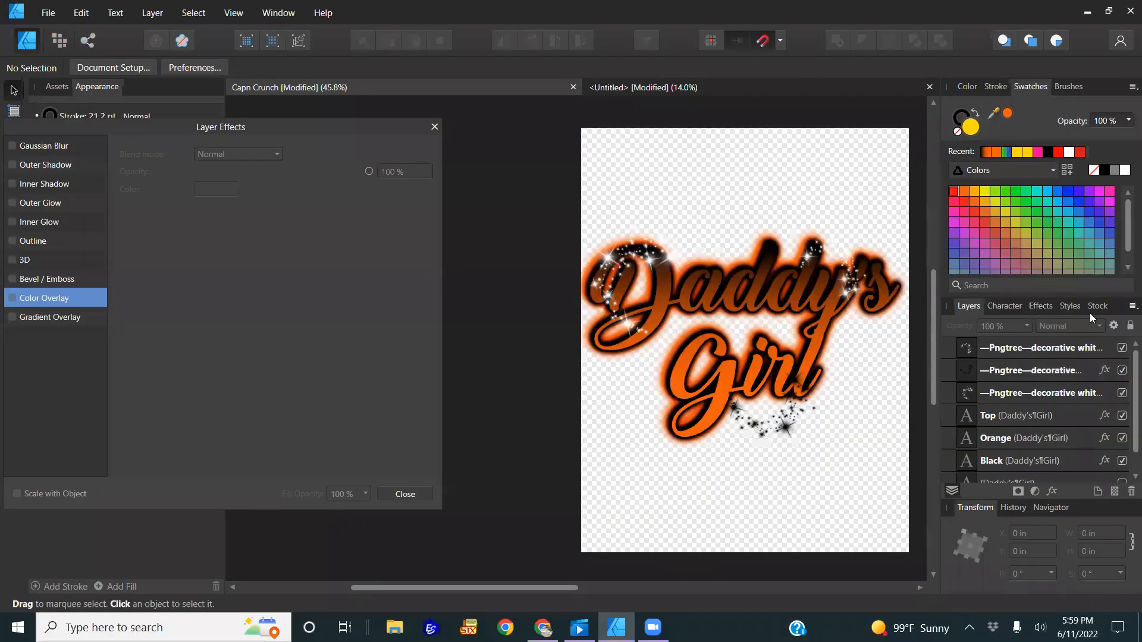
pyautogui.click(1029, 415)
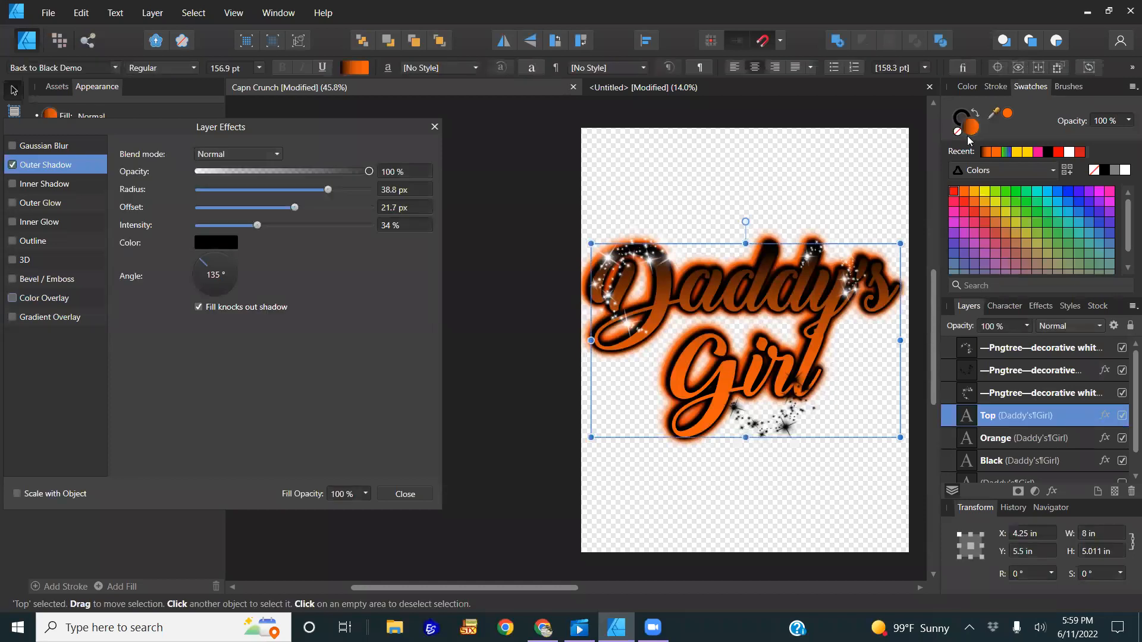
pyautogui.click(999, 154)
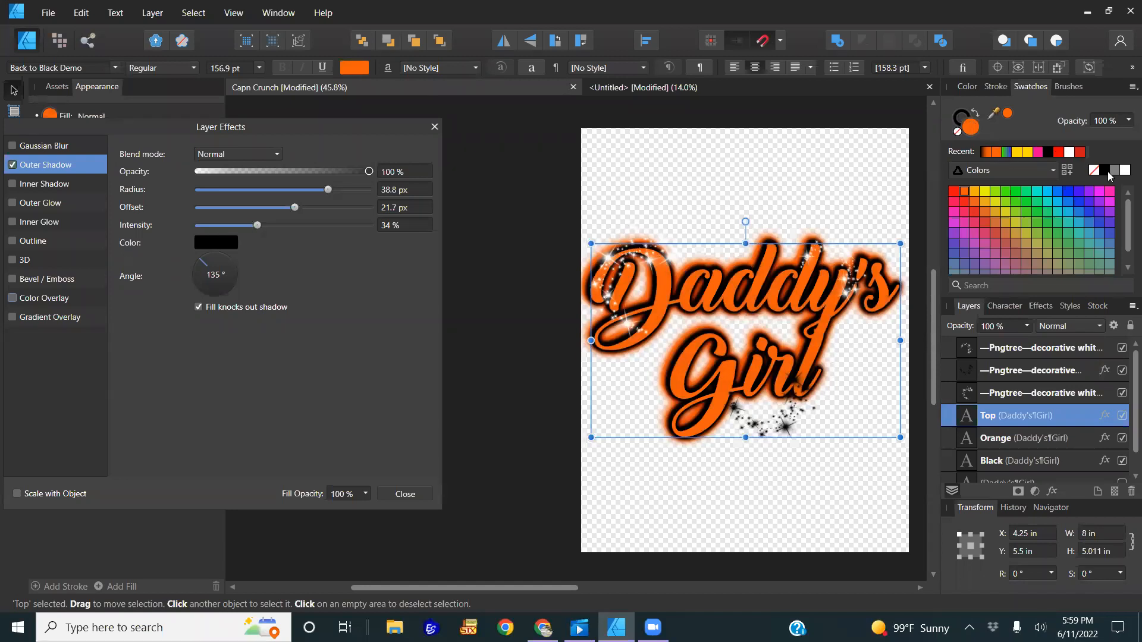
pyautogui.click(1106, 171)
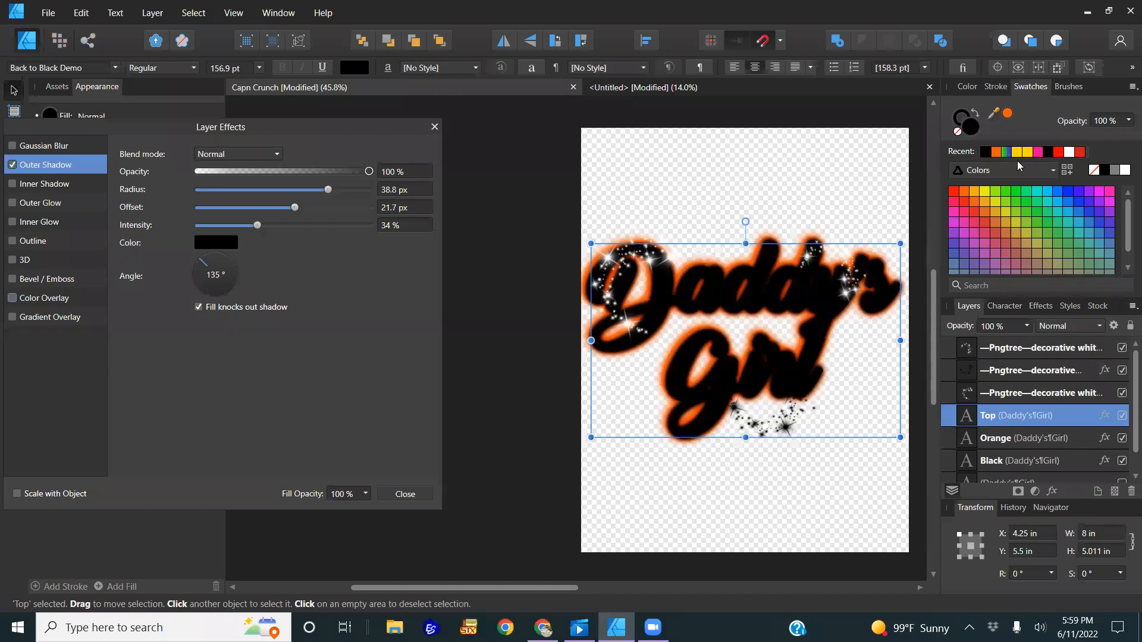
pyautogui.click(964, 190)
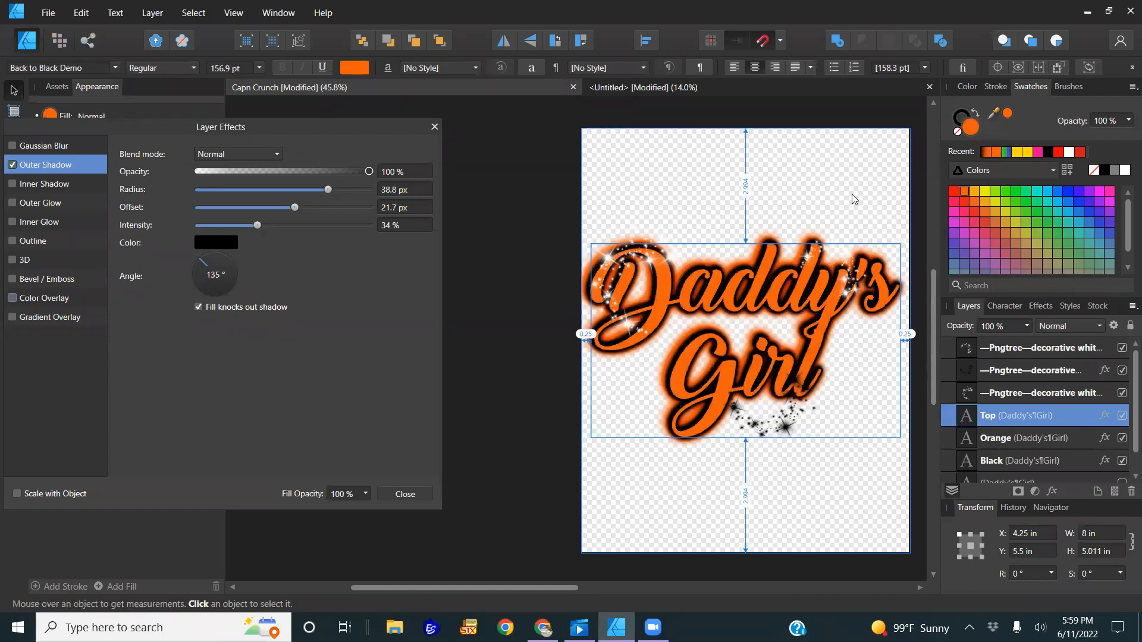
pyautogui.hotkey('ctrl', 'z')
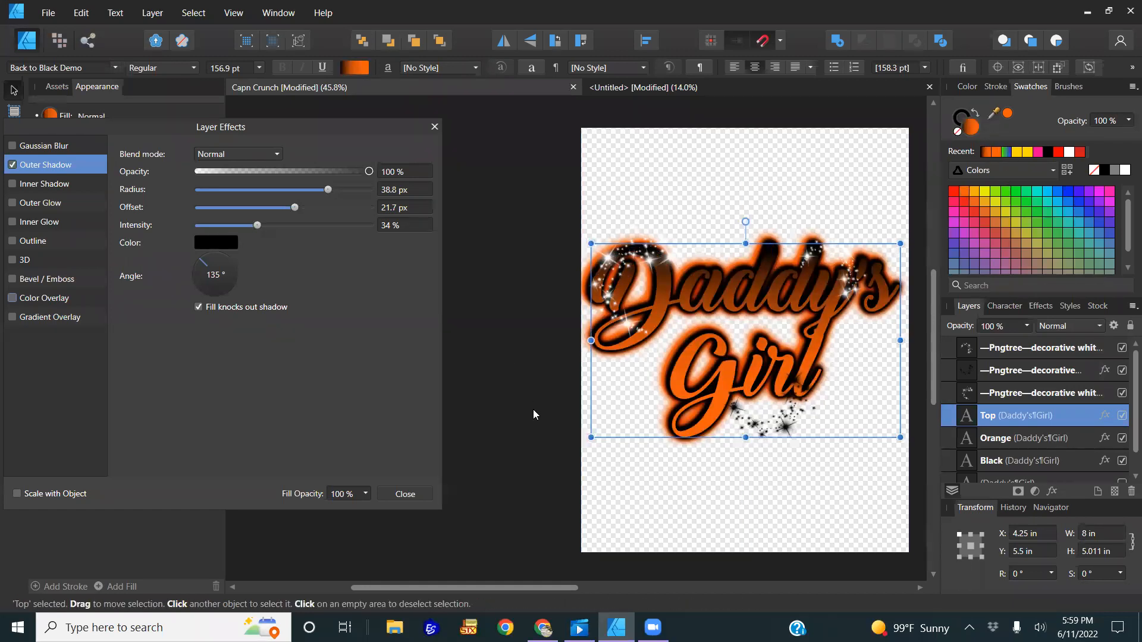
# - Nudge the sparkle image on the "D" up and outward to about X 1.04 in, Y 3.62 in, and deselect it
pyautogui.click(533, 414)
pyautogui.click(658, 262)
pyautogui.moveTo(653, 254); pyautogui.dragTo(643, 244)
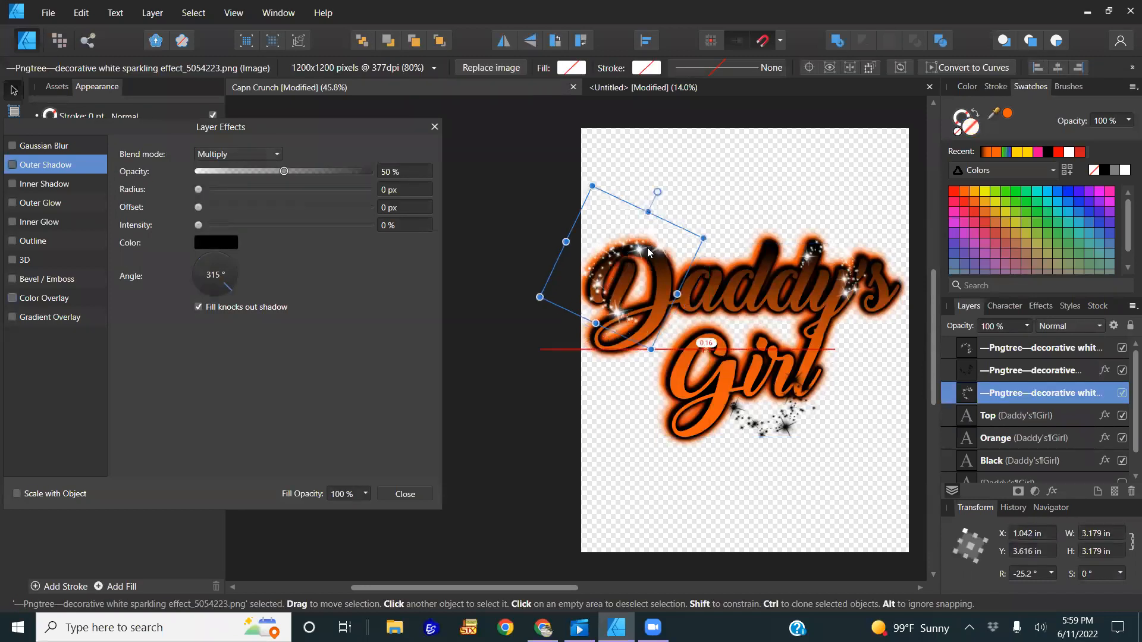
pyautogui.click(841, 513)
pyautogui.scroll(-1, 751, 408)
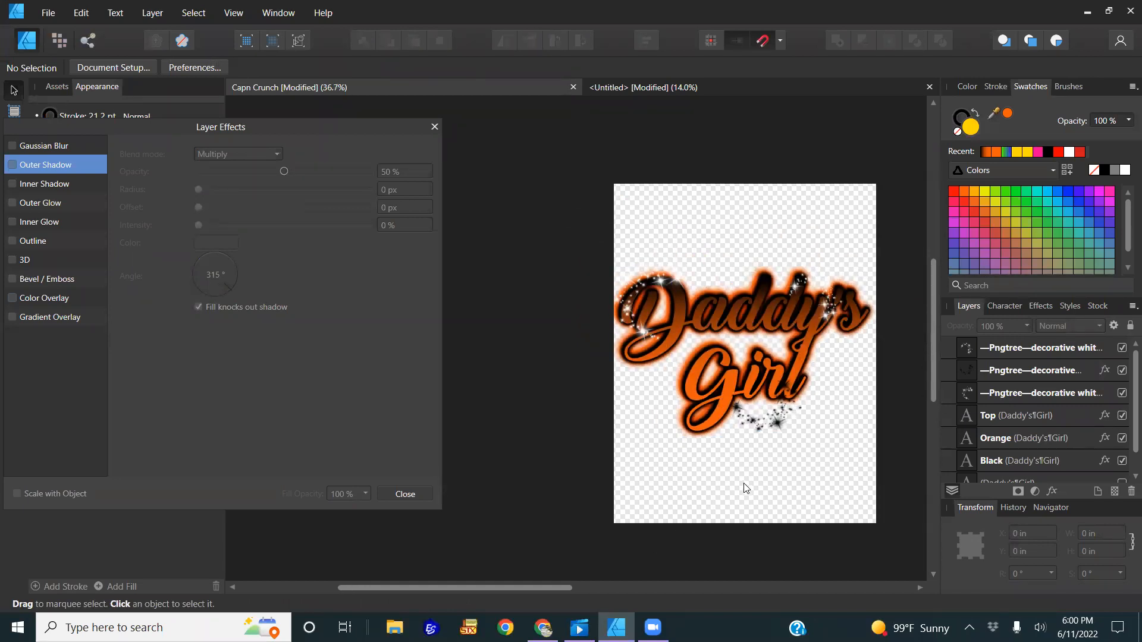
# - Set a Gaussian Blur of about 43.3 px on the "Orange" layer and about 44.3 px on the "Black" layer
pyautogui.scroll(1, 778, 351)
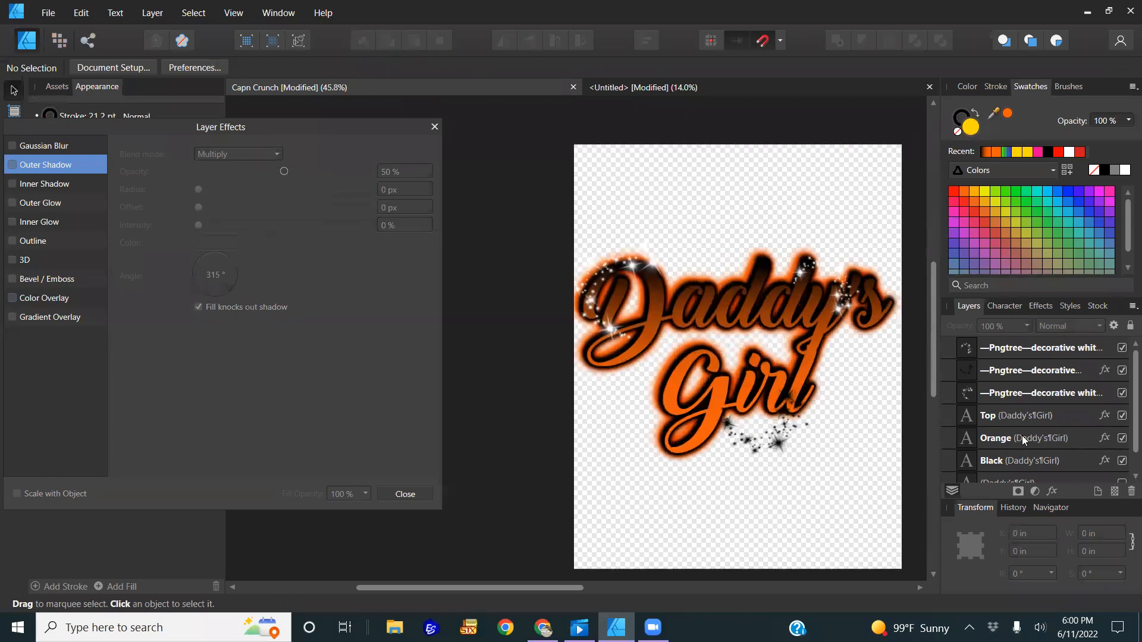
pyautogui.click(640, 302)
pyautogui.click(92, 146)
pyautogui.click(337, 155)
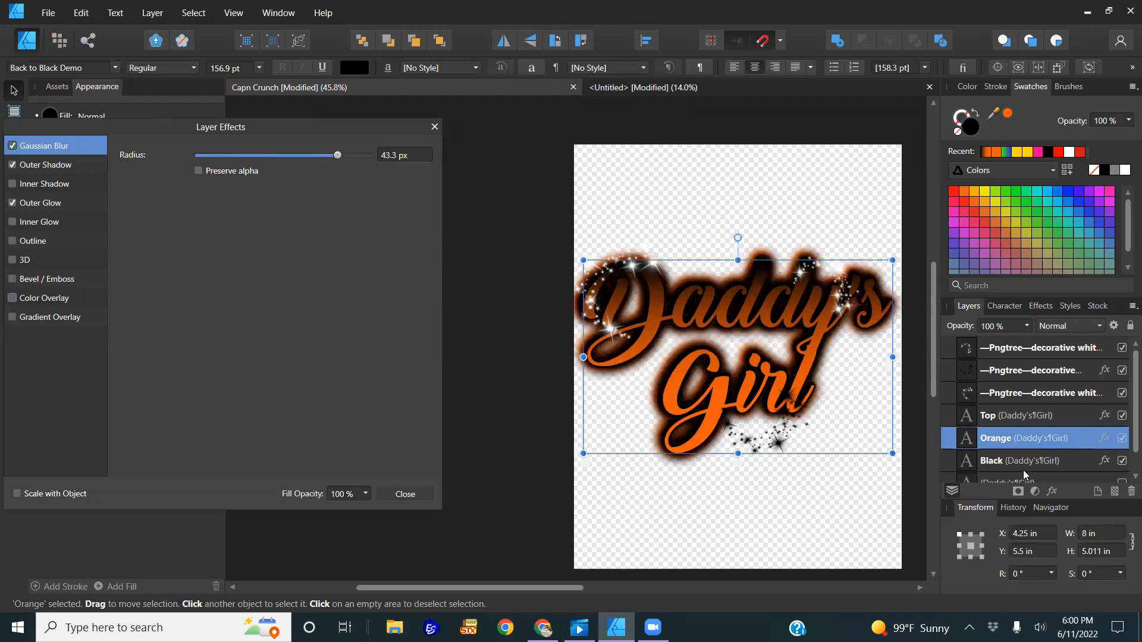
pyautogui.click(1012, 461)
pyautogui.click(339, 155)
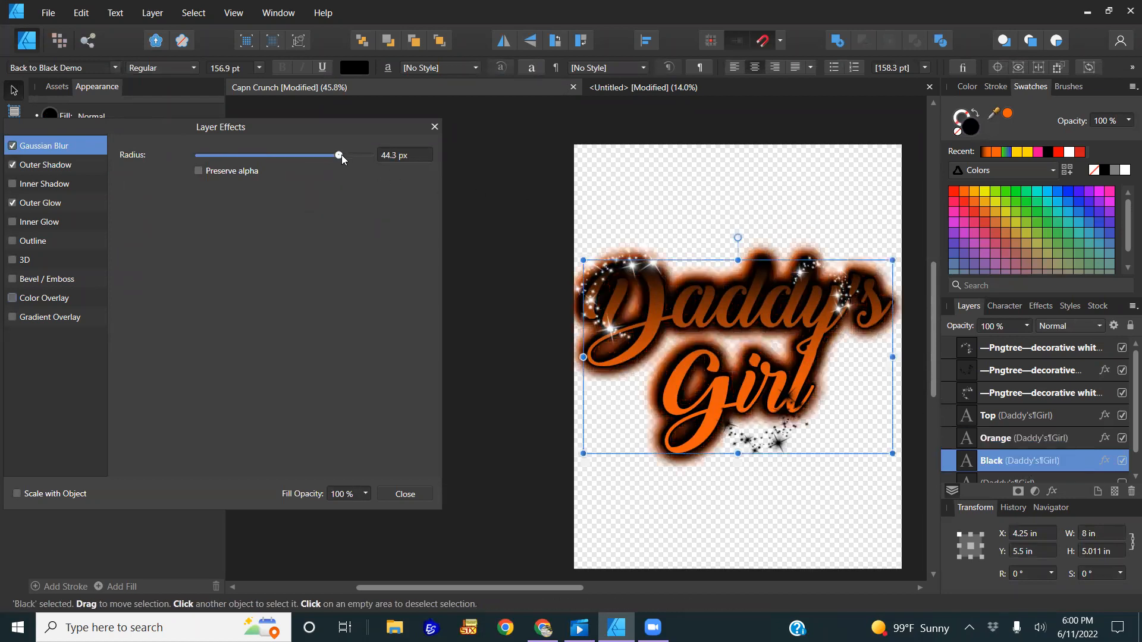
# - Undo the latest blur adjustments and set the "Orange" layer's Gaussian Blur radius to about 6.8 px
pyautogui.hotkey('ctrl', 'z')
pyautogui.hotkey('ctrl', 'z')
pyautogui.click(311, 155)
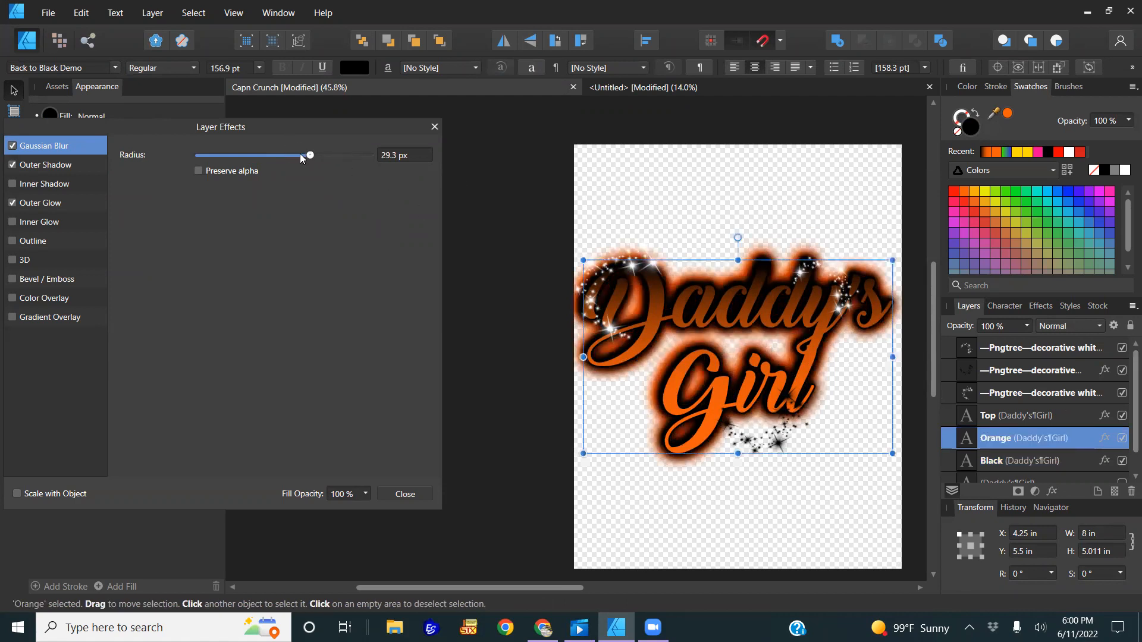
pyautogui.click(286, 155)
pyautogui.click(260, 154)
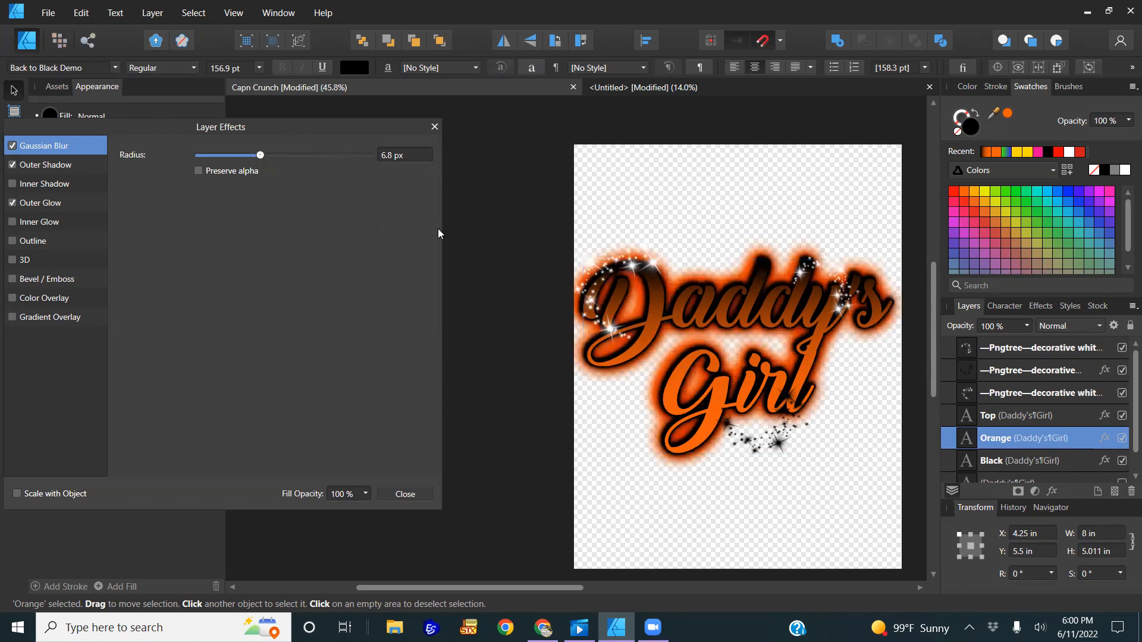
# - Try a Gaussian Blur of about 71.7 px on the "Black" layer, then settle on about 43.3 px
pyautogui.click(1018, 463)
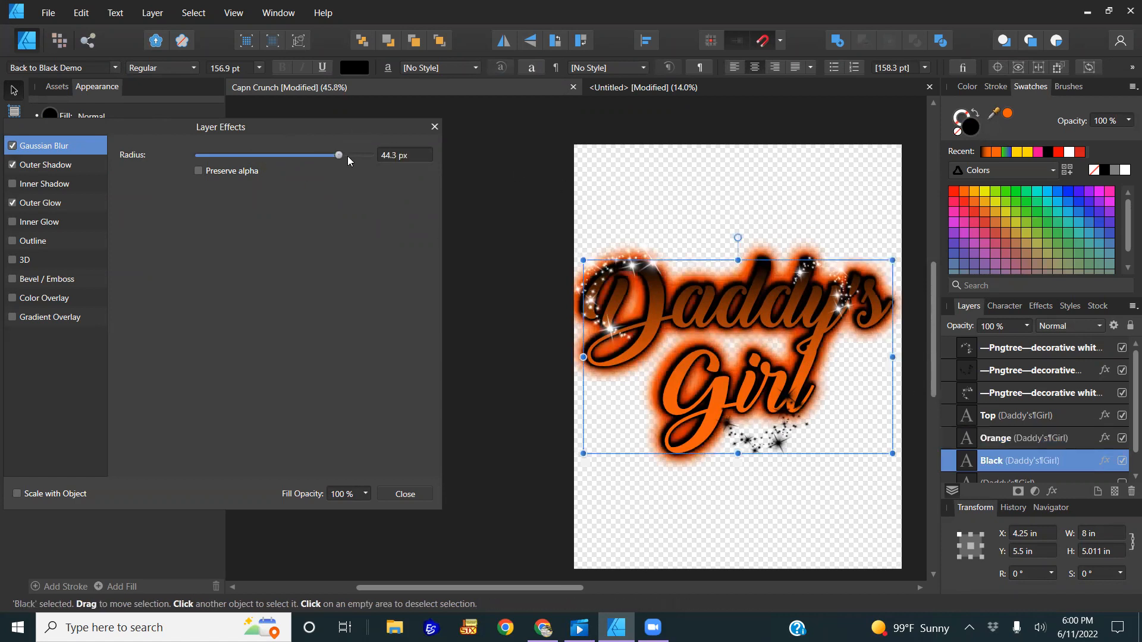
pyautogui.click(358, 155)
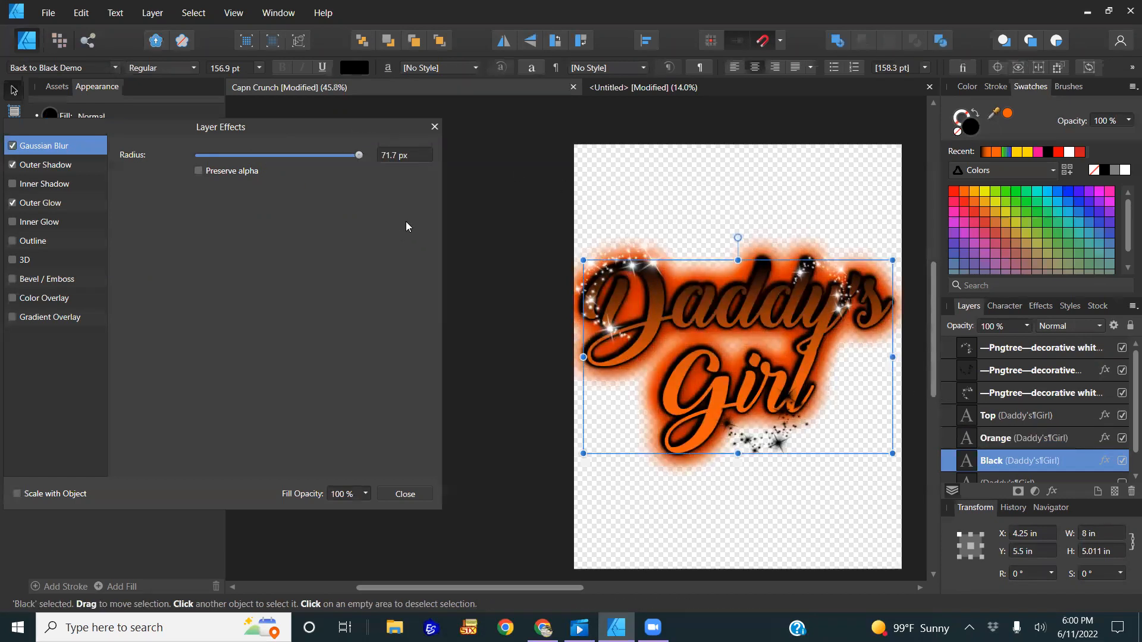
pyautogui.click(333, 158)
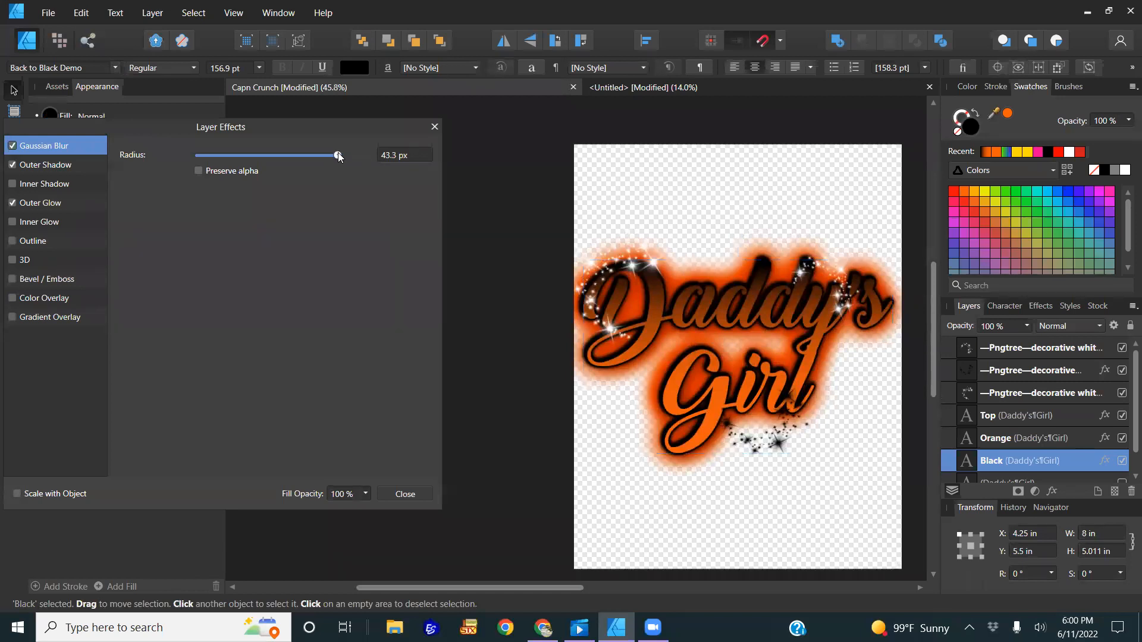
# - Set the "Black" layer's Outer Shadow to about 43 px radius, 29.9 px offset and 65% intensity, at 100% opacity
pyautogui.click(92, 167)
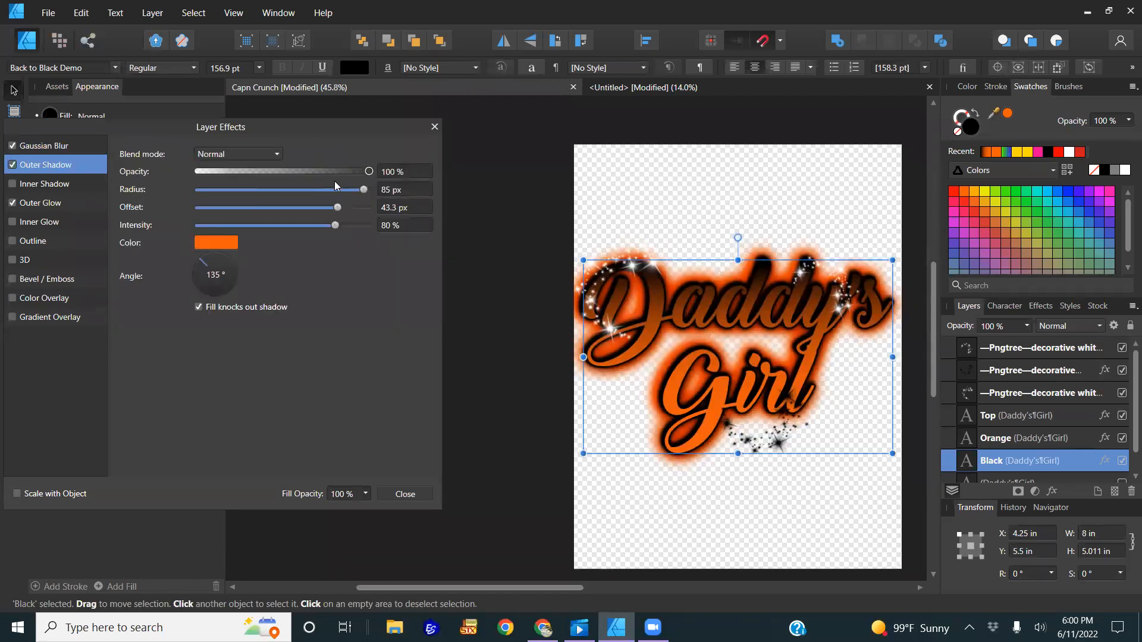
pyautogui.click(337, 190)
pyautogui.click(310, 207)
pyautogui.click(309, 225)
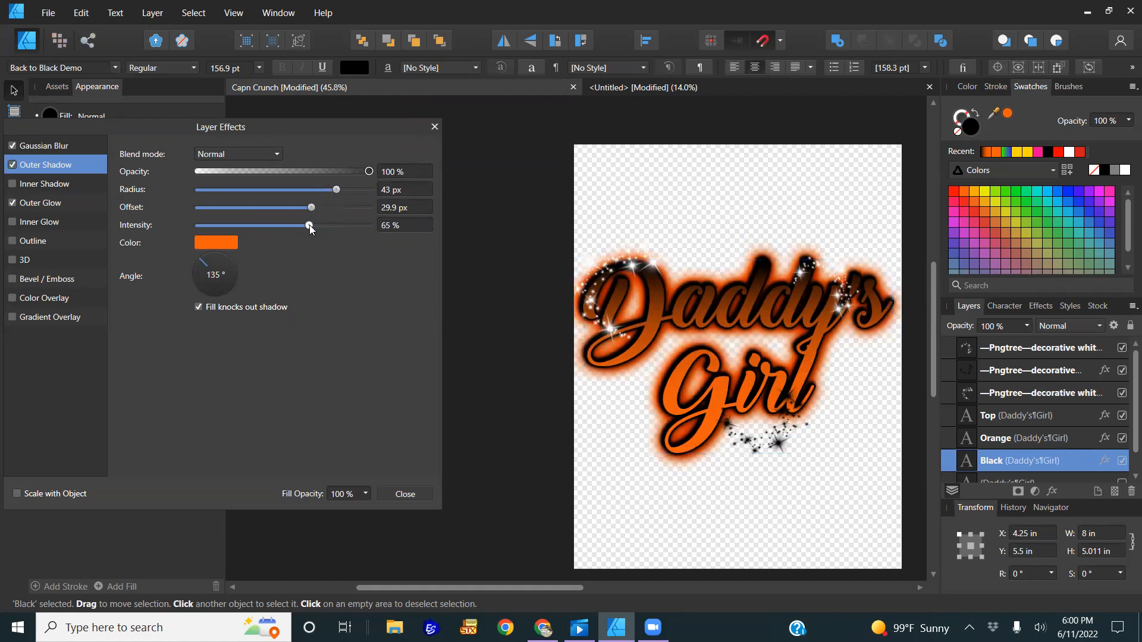
pyautogui.moveTo(369, 172); pyautogui.dragTo(470, 150)
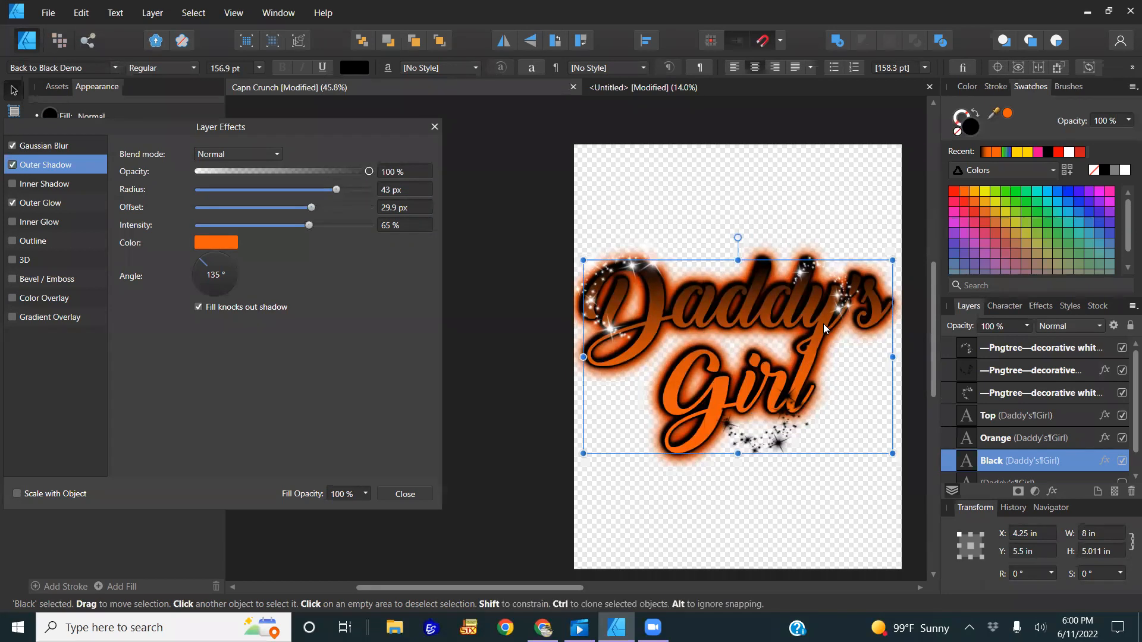
# - Give the "Top" text layer a white stroke with a width of 1 pt
pyautogui.click(1034, 416)
pyautogui.click(963, 111)
pyautogui.click(1124, 171)
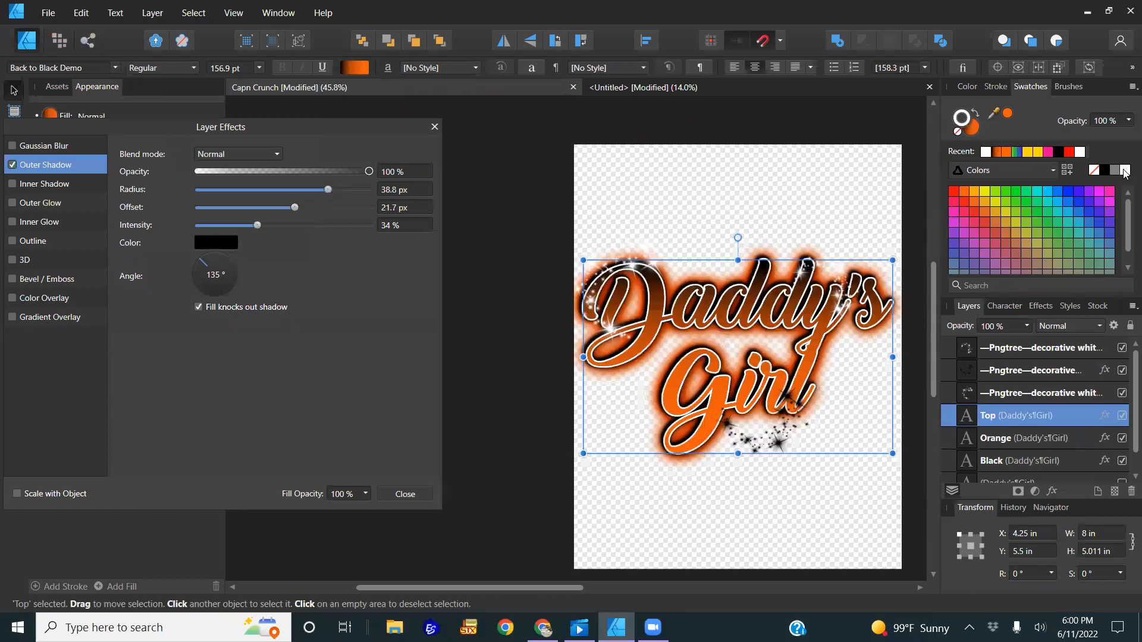
pyautogui.click(995, 87)
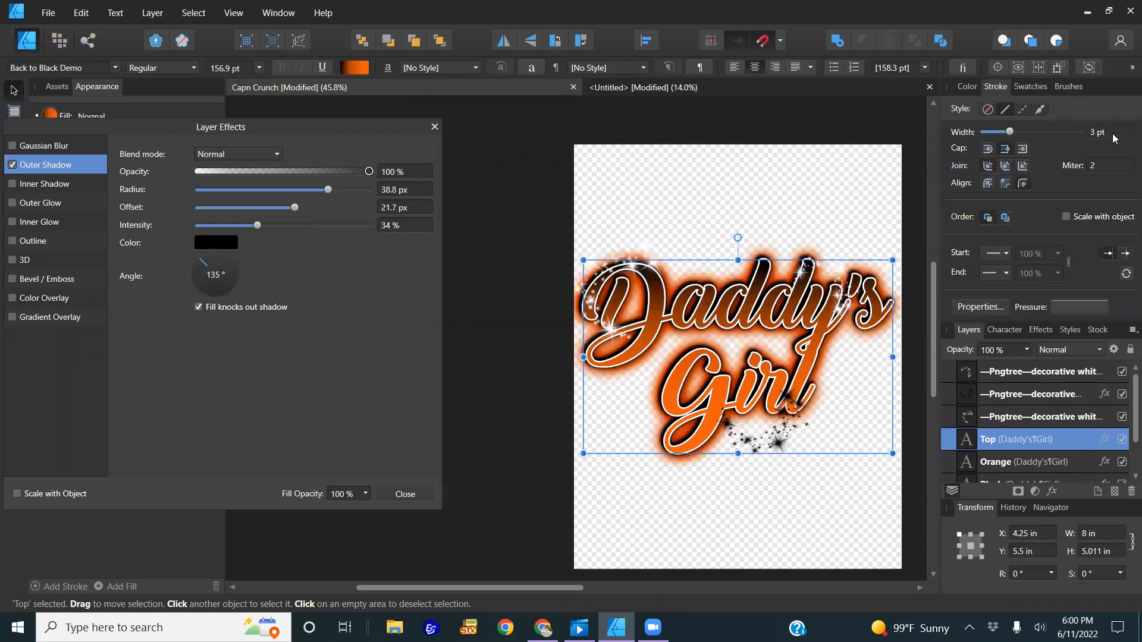
pyautogui.write('1')
pyautogui.press('Return')
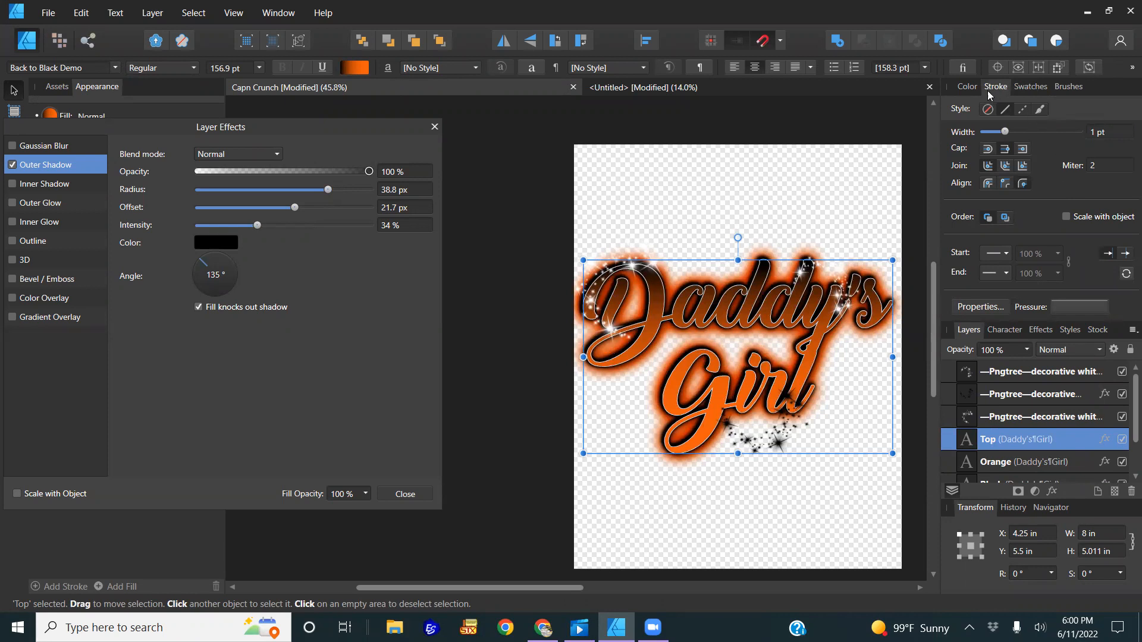
# - Try a black stroke on the "Top" text layer, return it to white, and deselect the text
pyautogui.click(967, 86)
pyautogui.click(1011, 115)
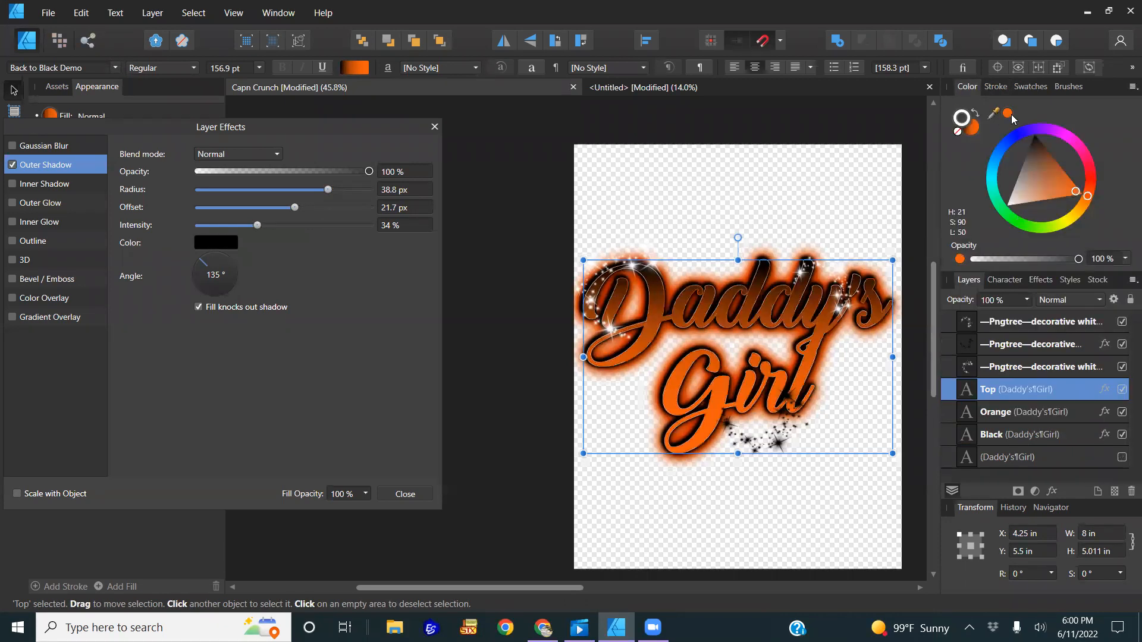
pyautogui.click(1034, 133)
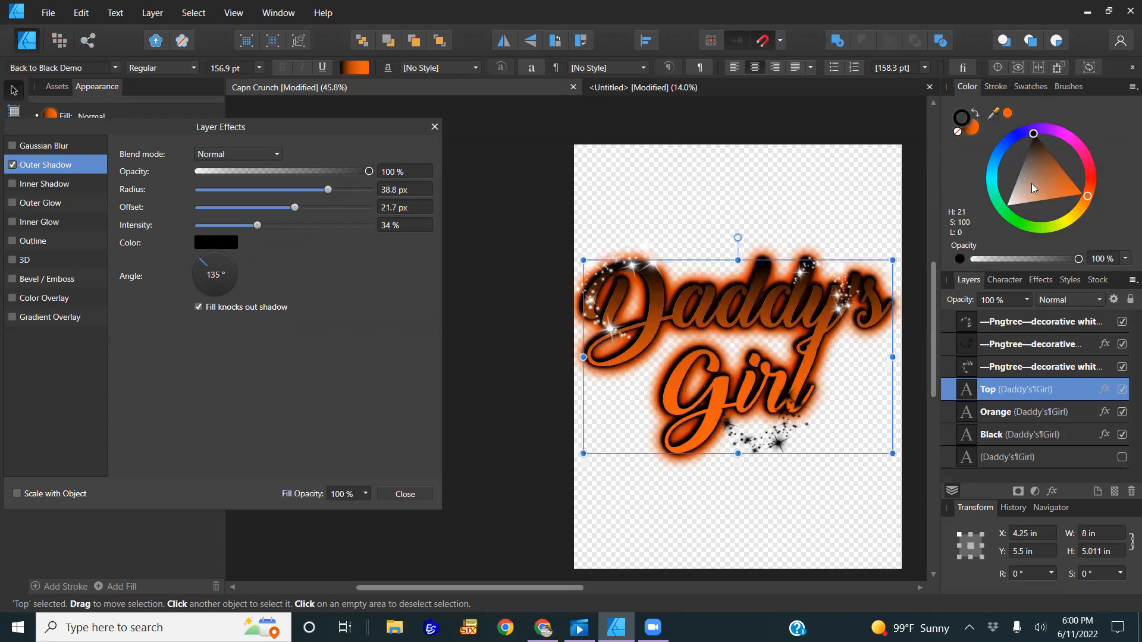
pyautogui.click(1006, 206)
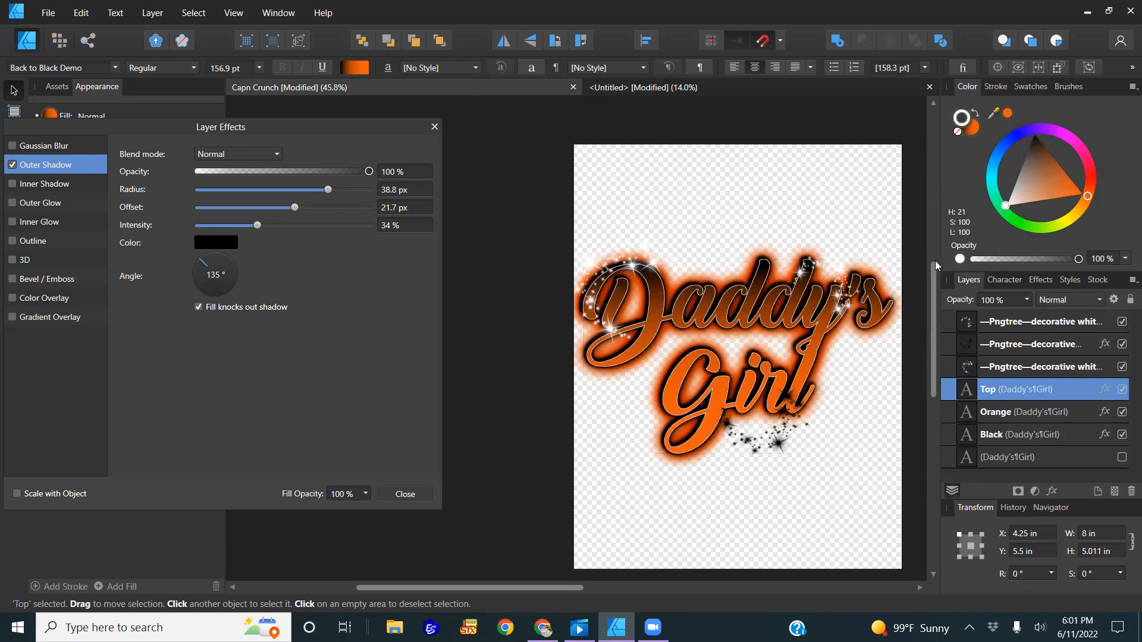
pyautogui.click(995, 86)
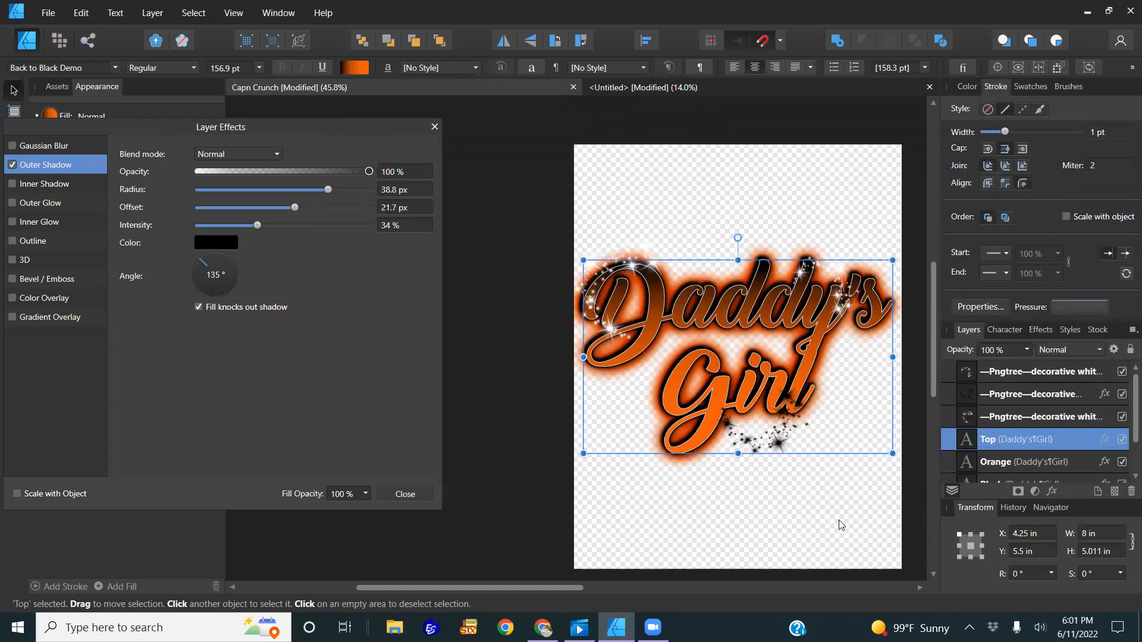
pyautogui.click(851, 528)
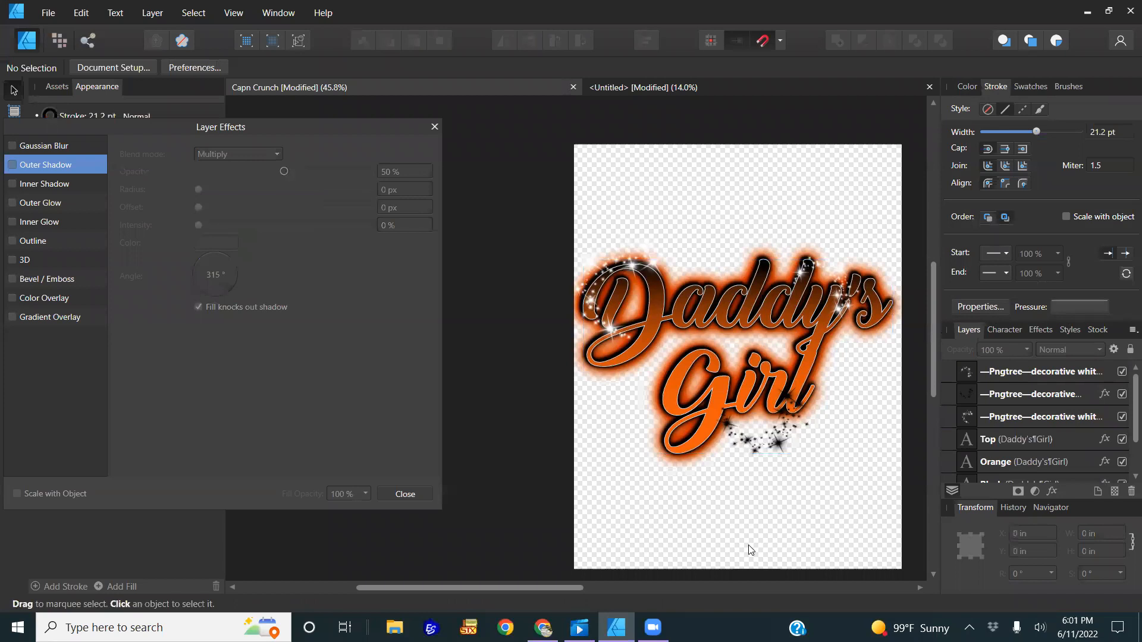